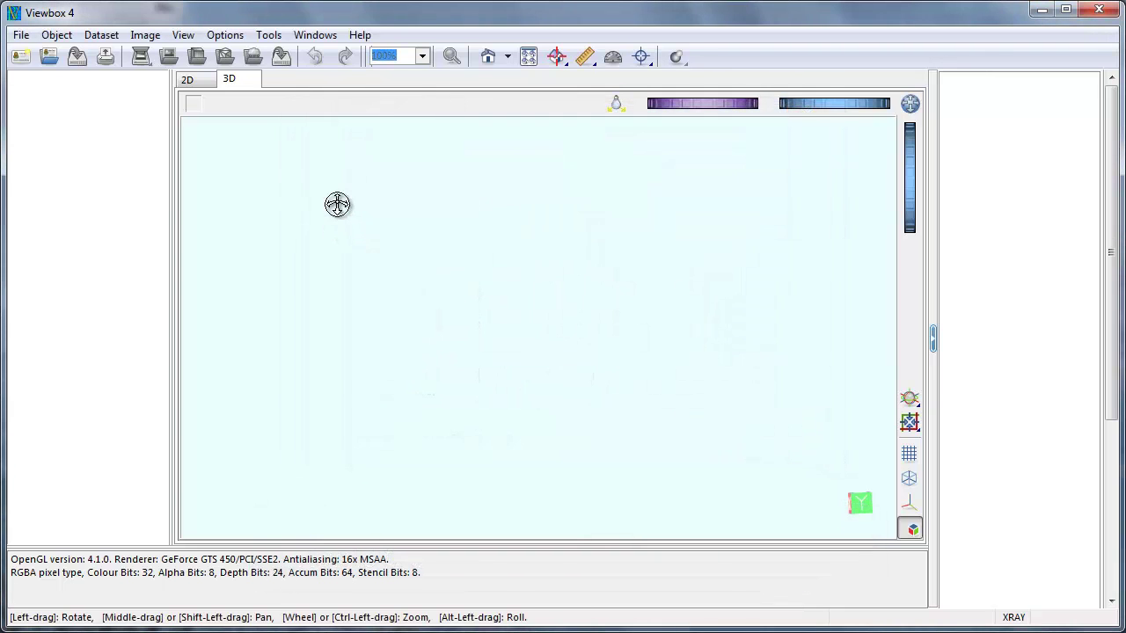
Step: Create a new dataset template and save it as Face3D.vbr in the Vbr folder
click(268, 34)
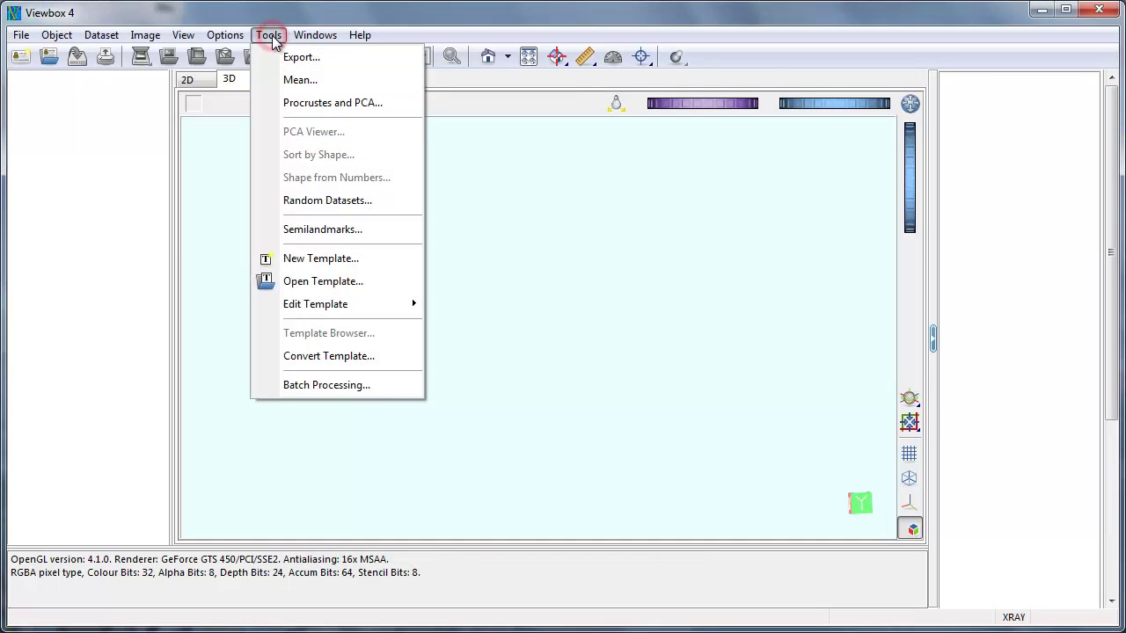
click(345, 259)
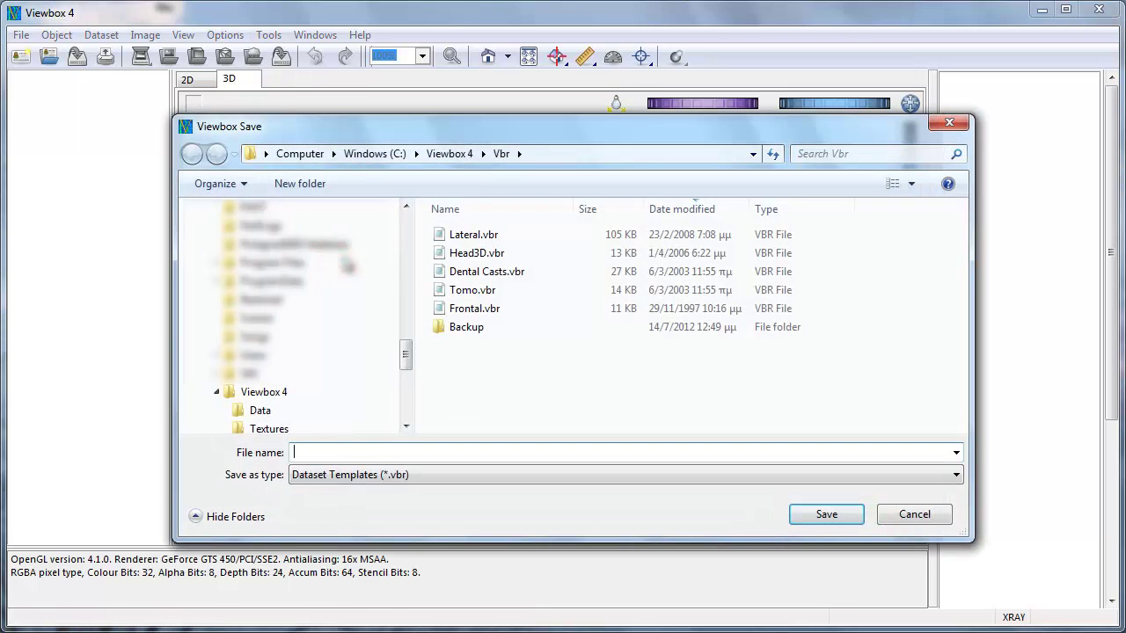
text(Face3D)
click(808, 512)
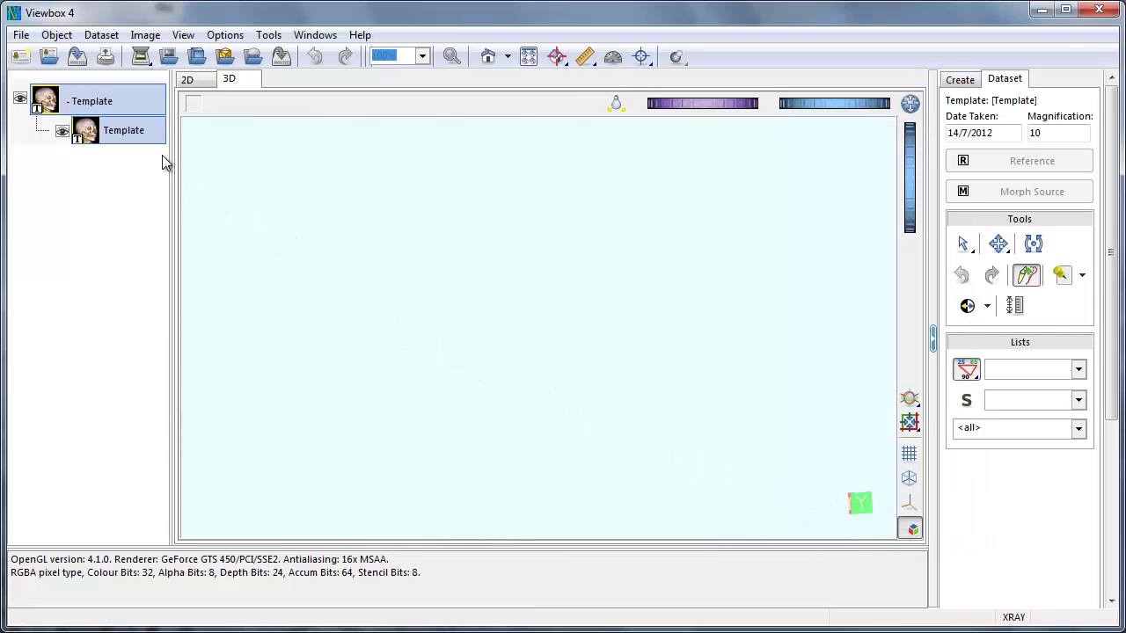
Step: Rename the Template object to Face3D through its Object Properties
right_click(129, 130)
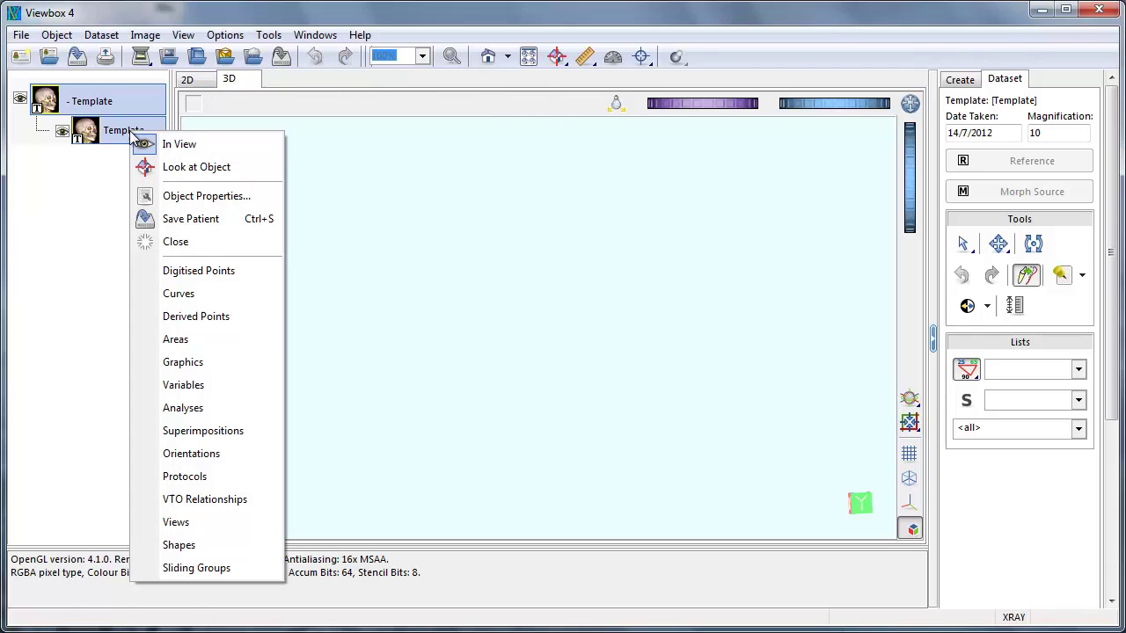
click(185, 196)
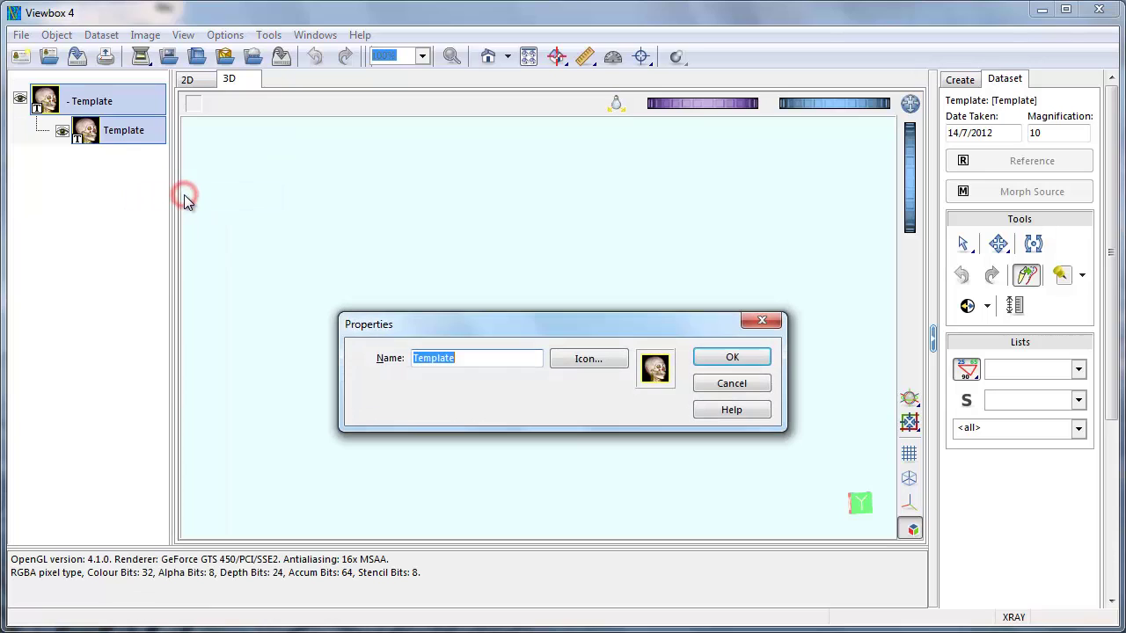
text(Face3D)
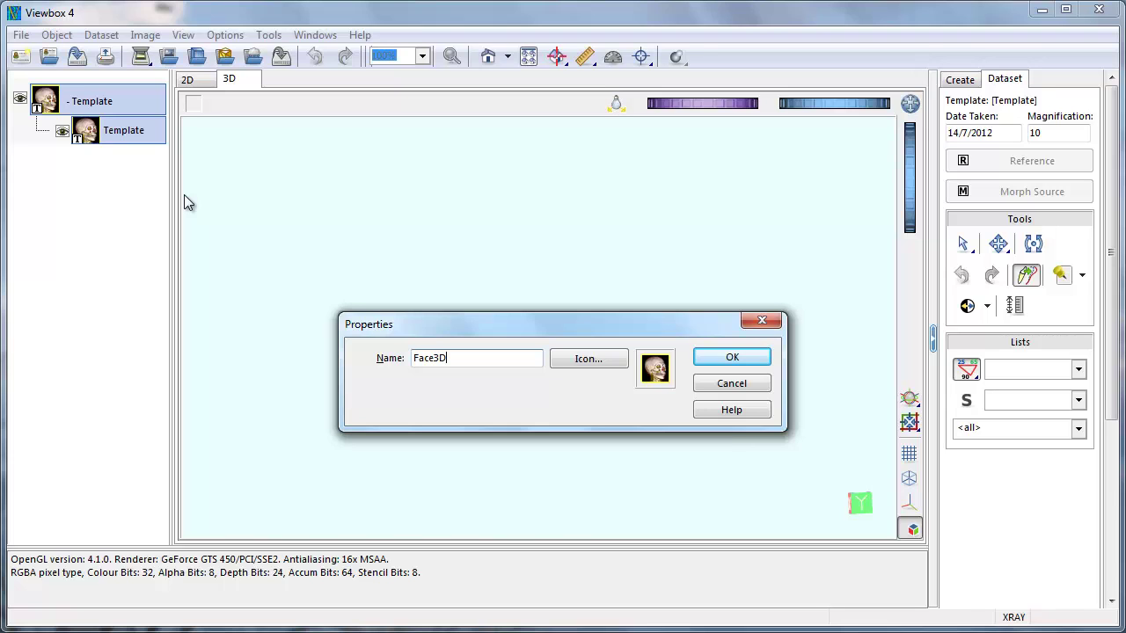
key(Return)
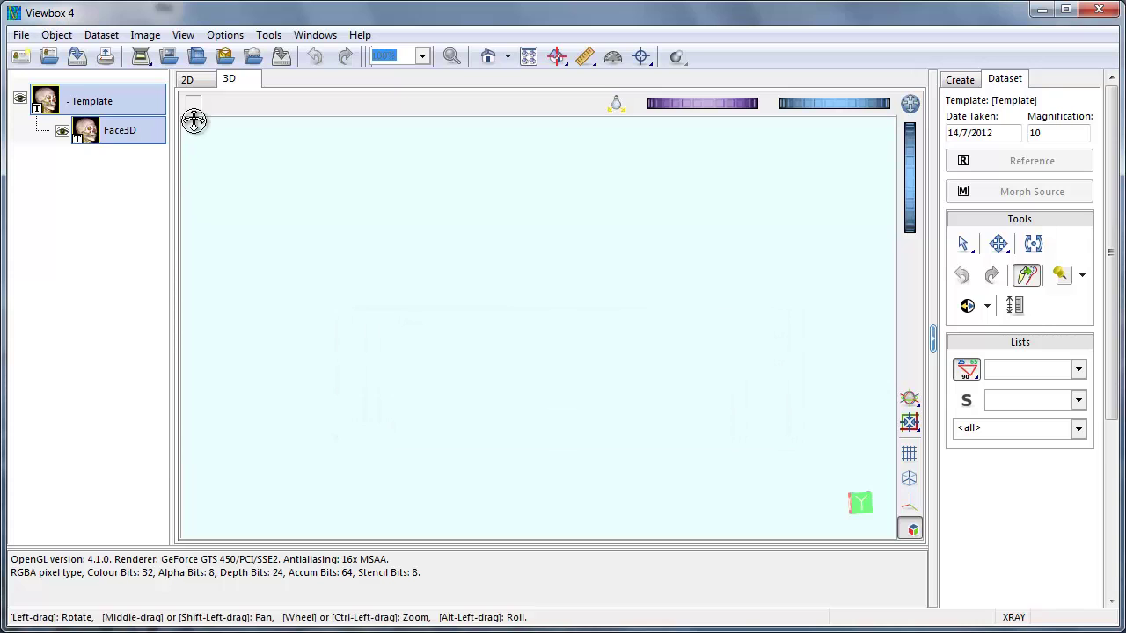
Step: Load cleanDH.obj from the Data folder as Mesh 1 and rotate the face sideways
click(226, 57)
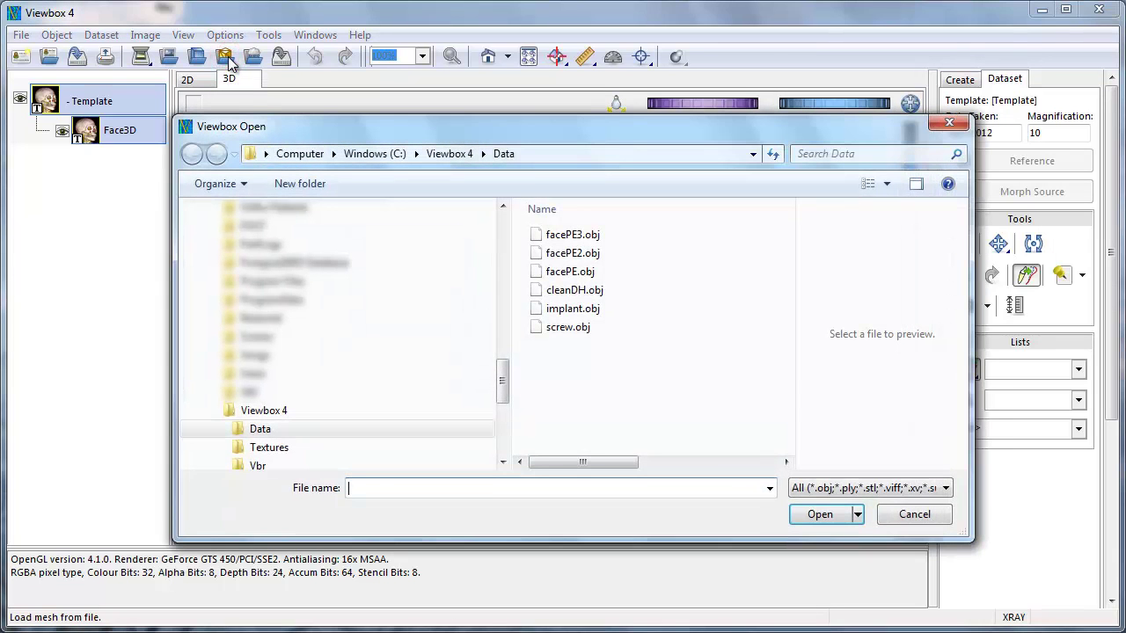
click(576, 290)
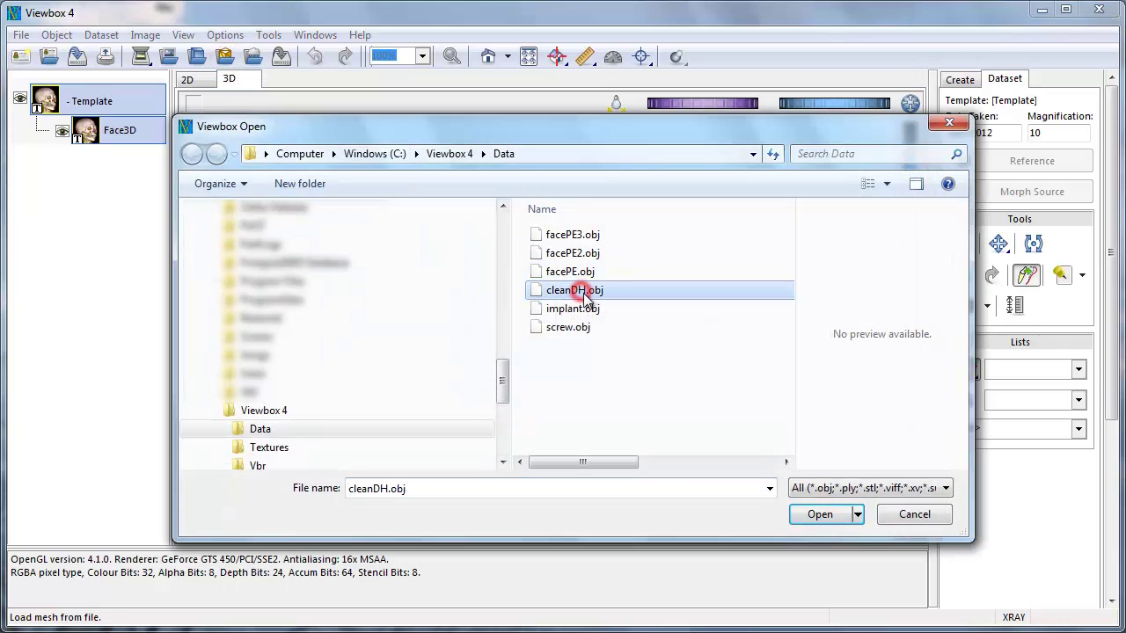
click(819, 514)
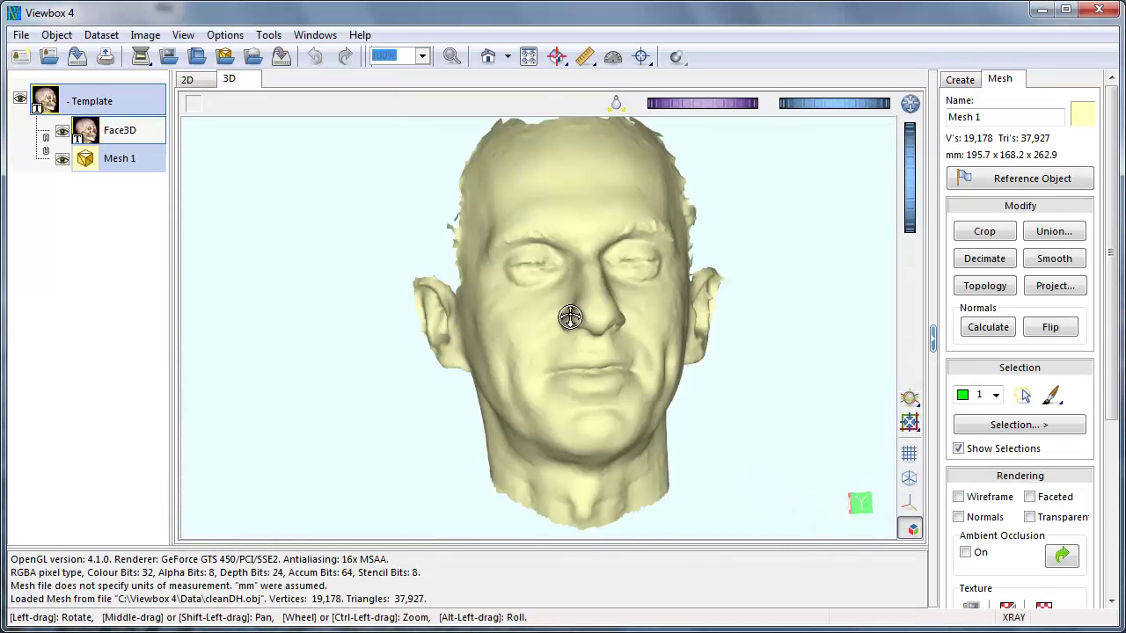
drag(573, 317, 520, 314)
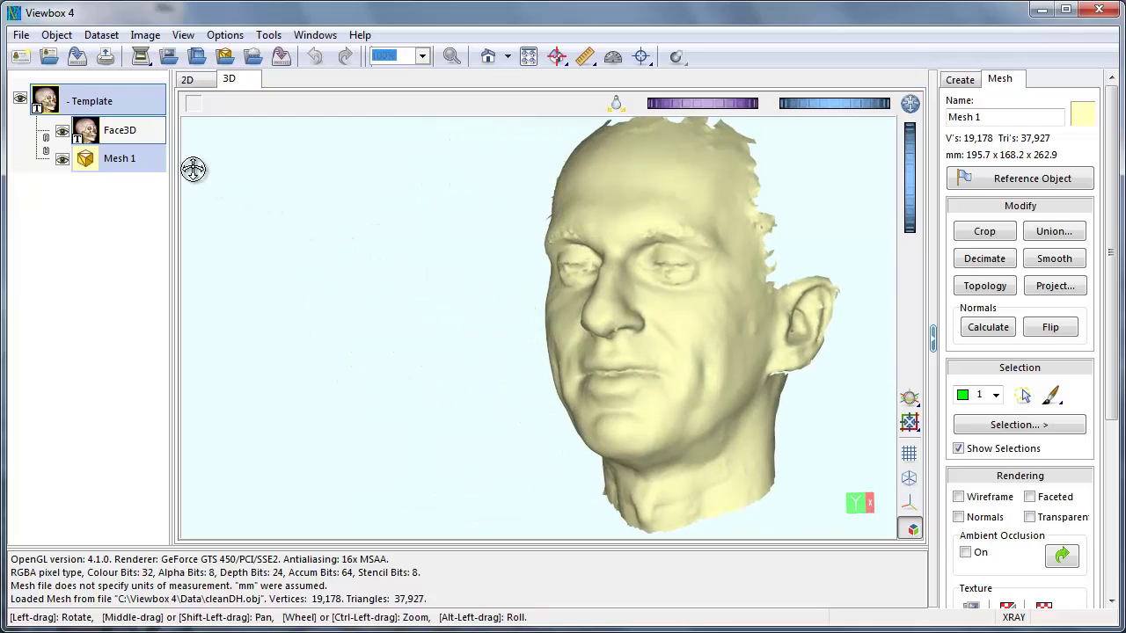
Step: Add a new digitised point named Nasion in the Digitised Points editor
right_click(133, 133)
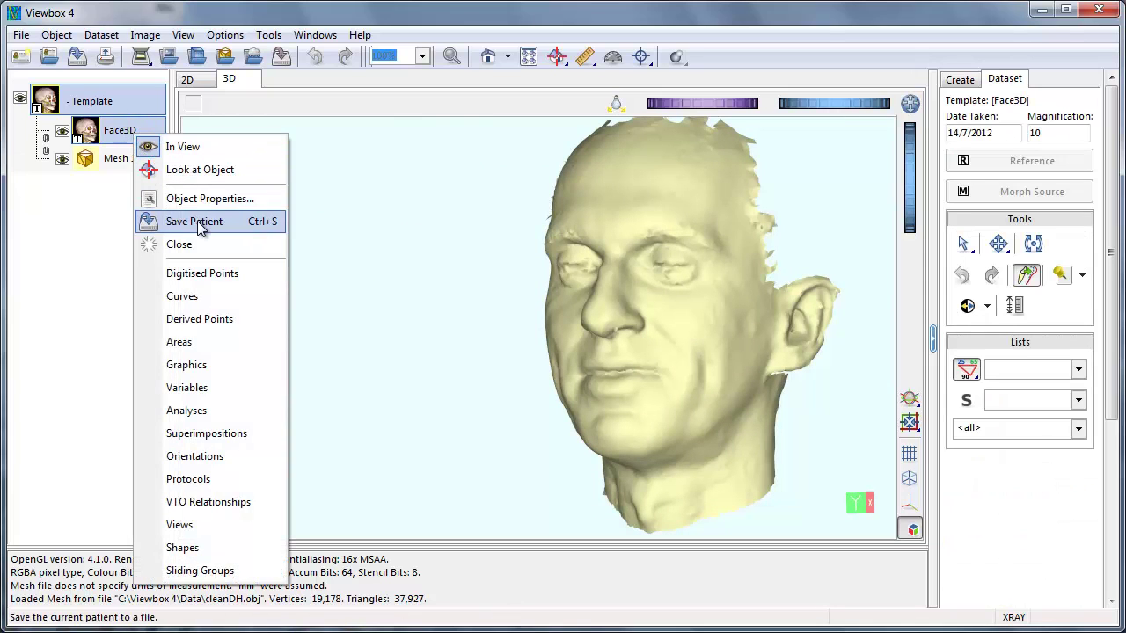
click(220, 272)
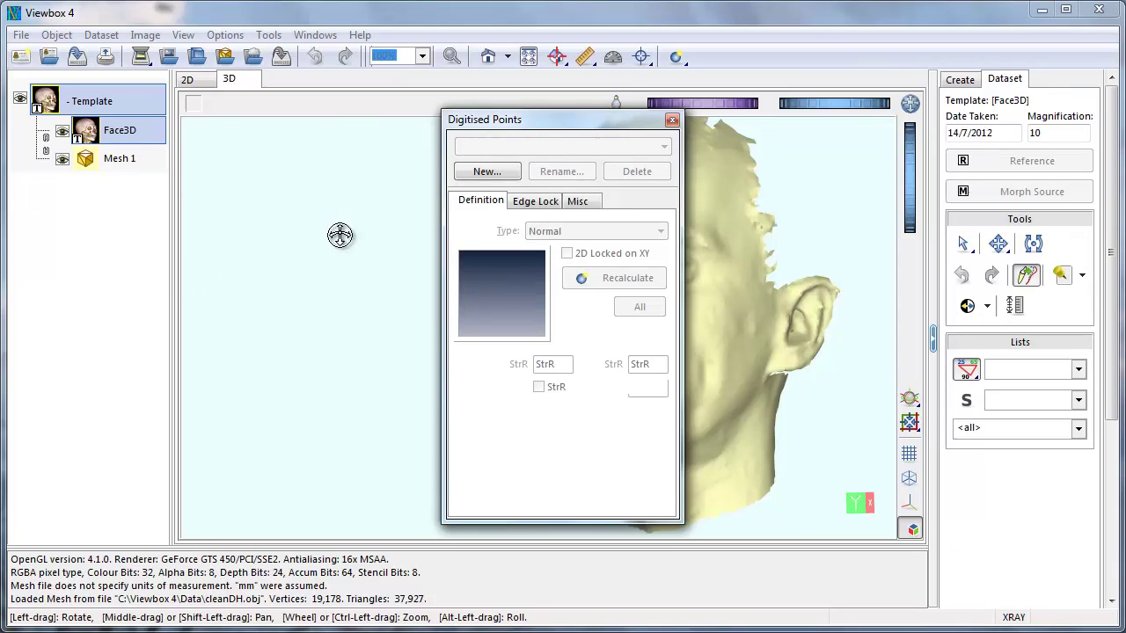
drag(551, 119, 260, 135)
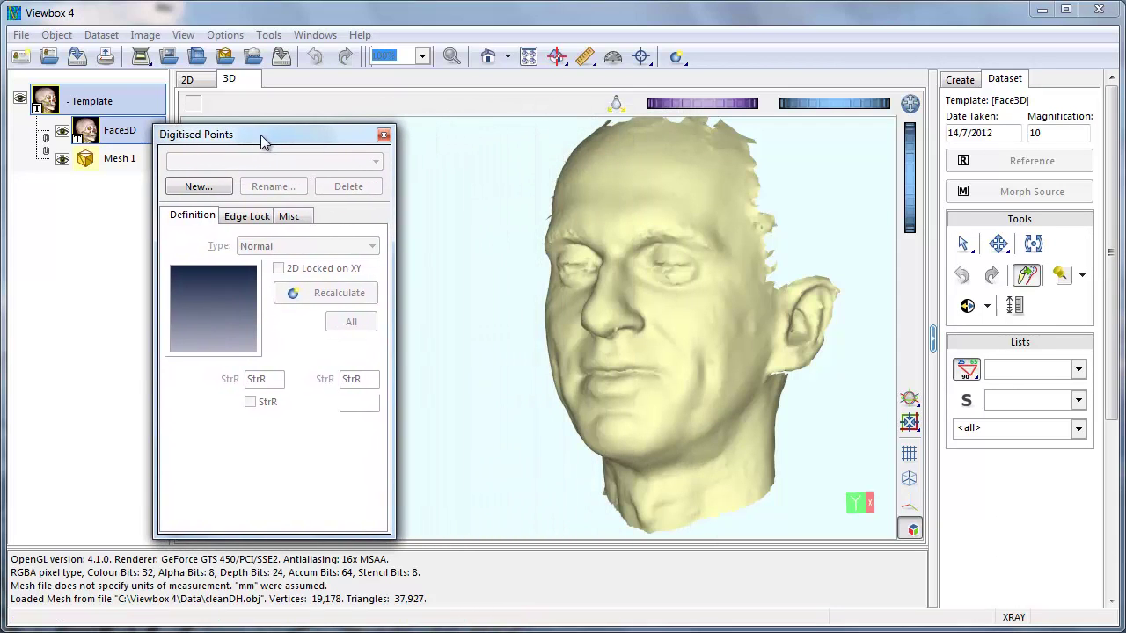
click(211, 187)
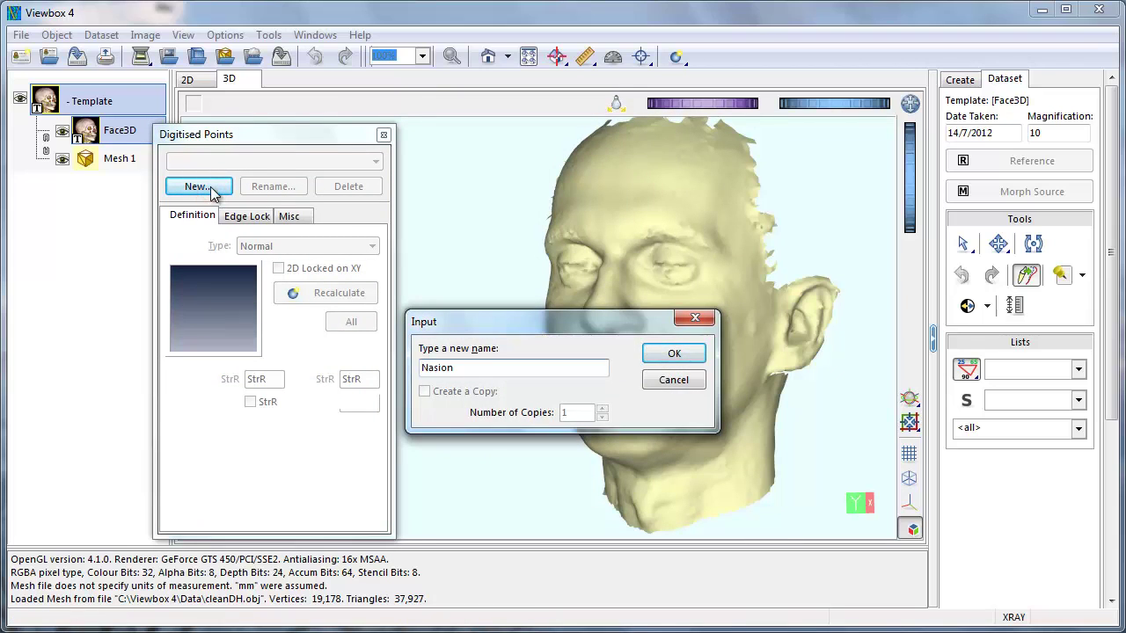
key(Return)
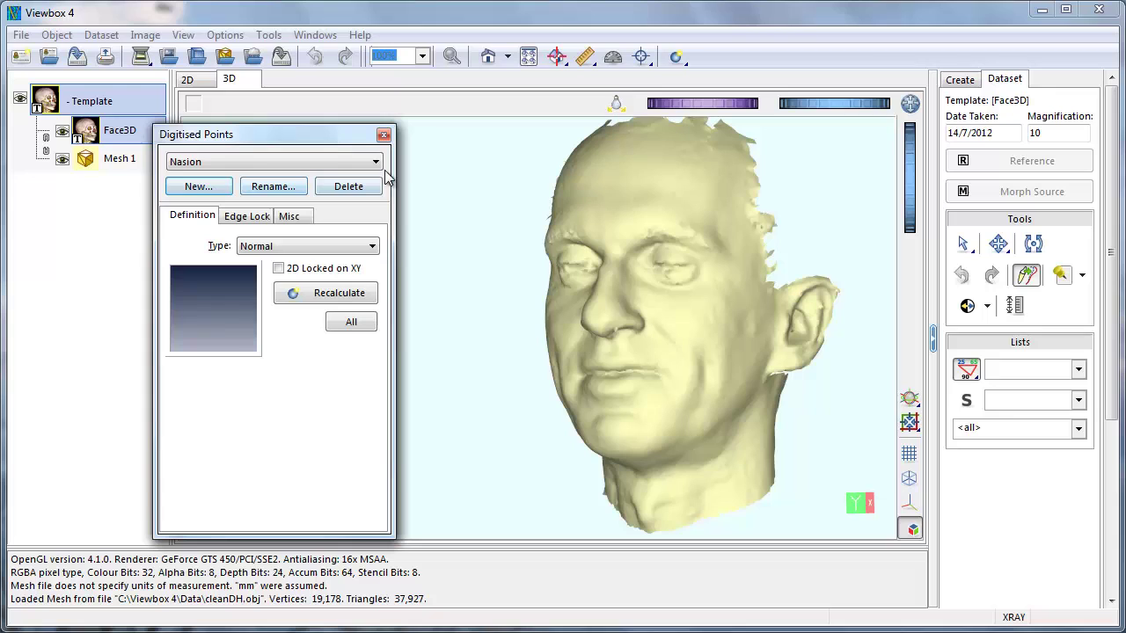
Step: Place the Nasion landmark on the mesh between the eyes
click(675, 59)
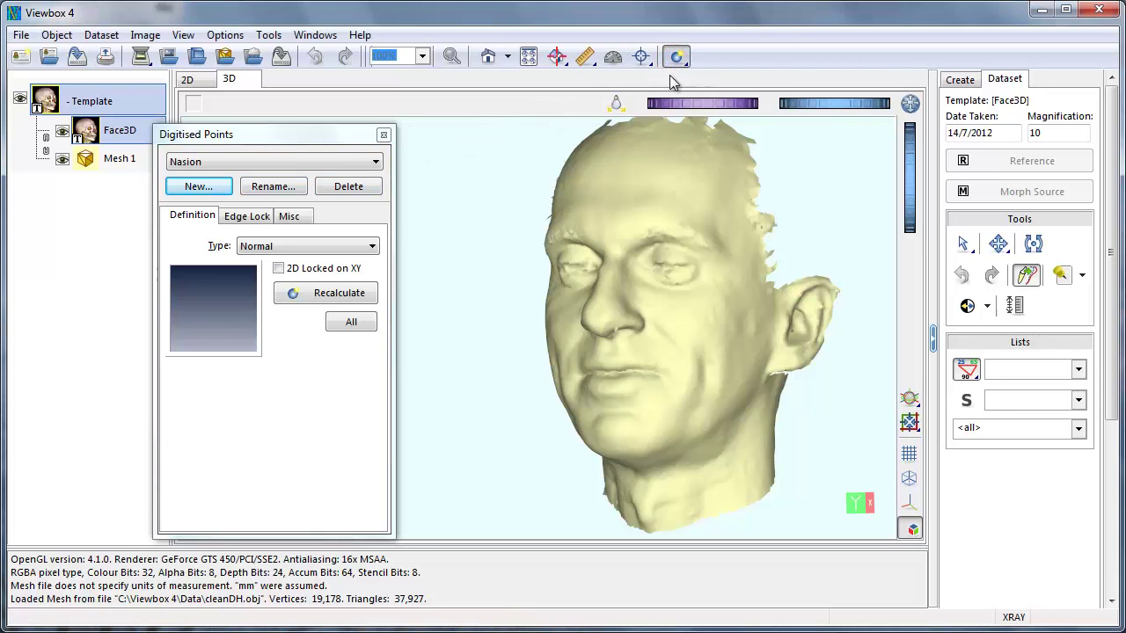
right_click(599, 249)
drag(599, 249, 628, 251)
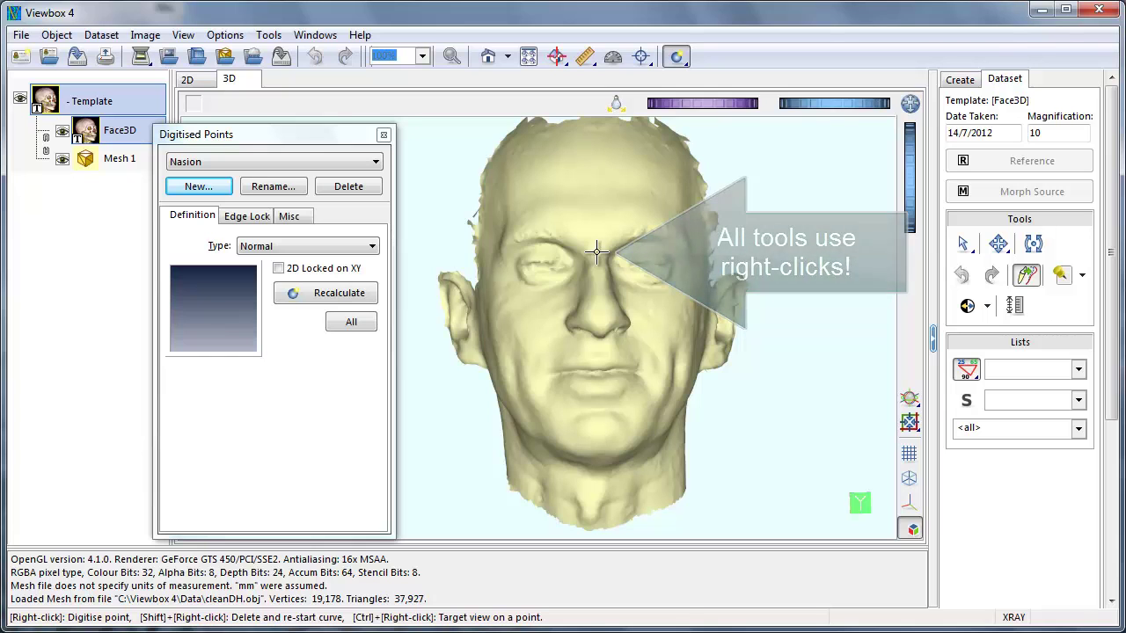
right_click(598, 253)
scroll(613, 223, up, 3)
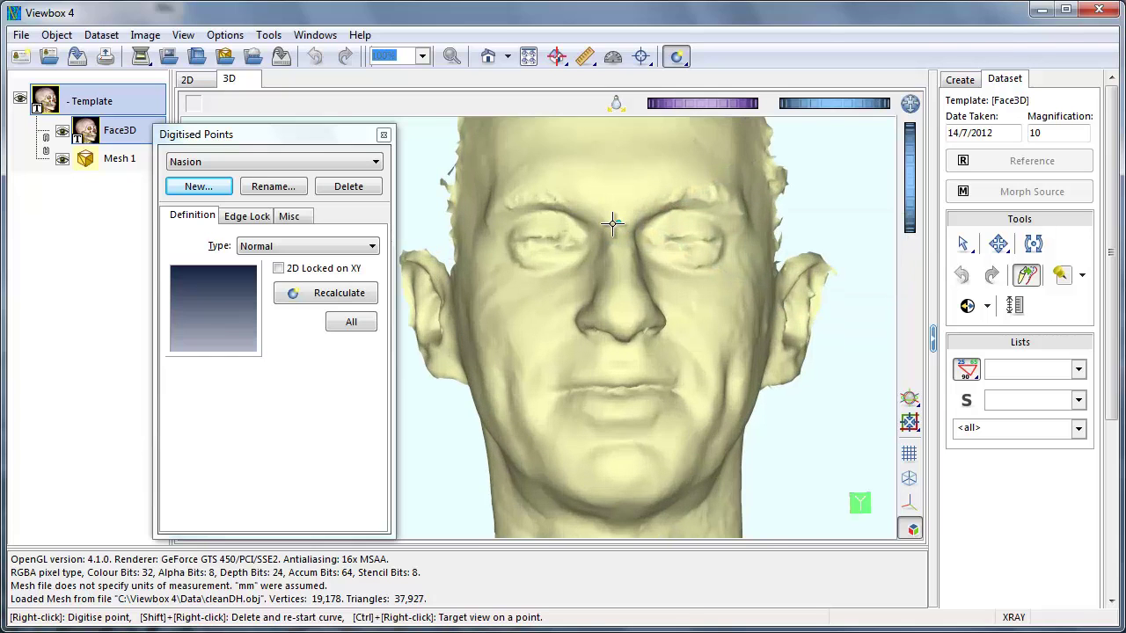
drag(600, 233, 570, 235)
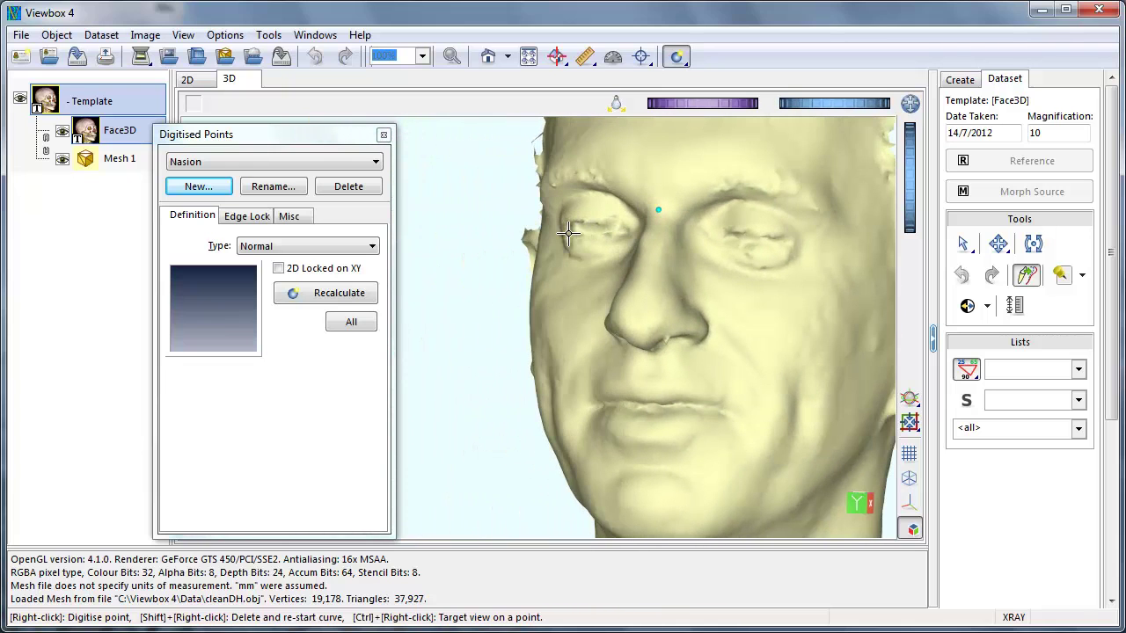
Step: Add a Pronasale landmark and position it precisely on the nose tip
click(211, 188)
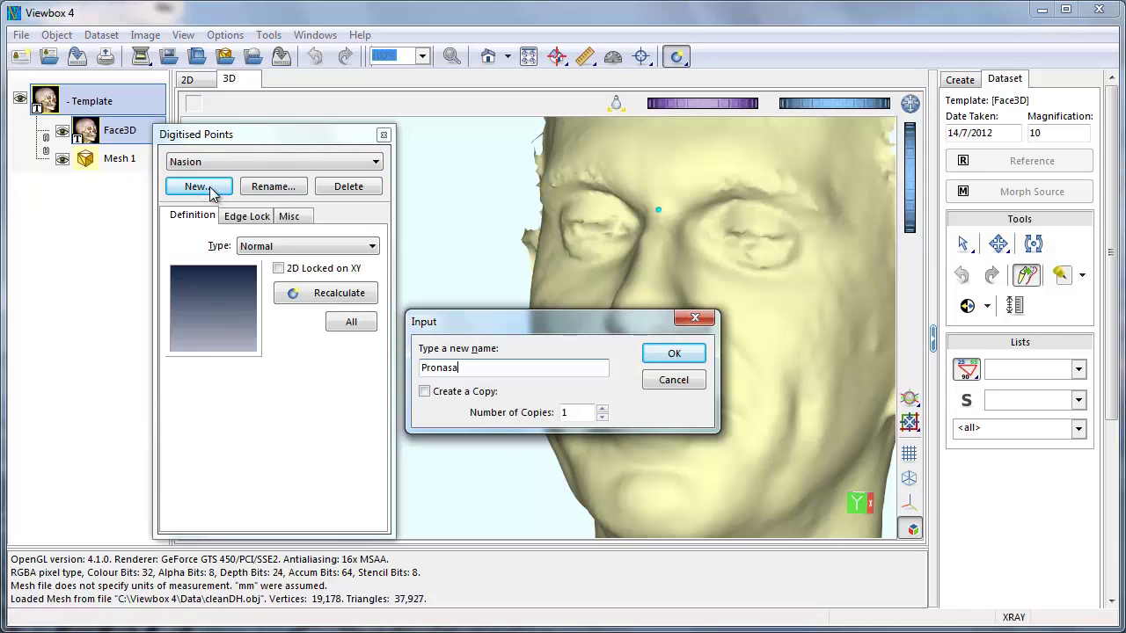
text(Pronasale)
key(Return)
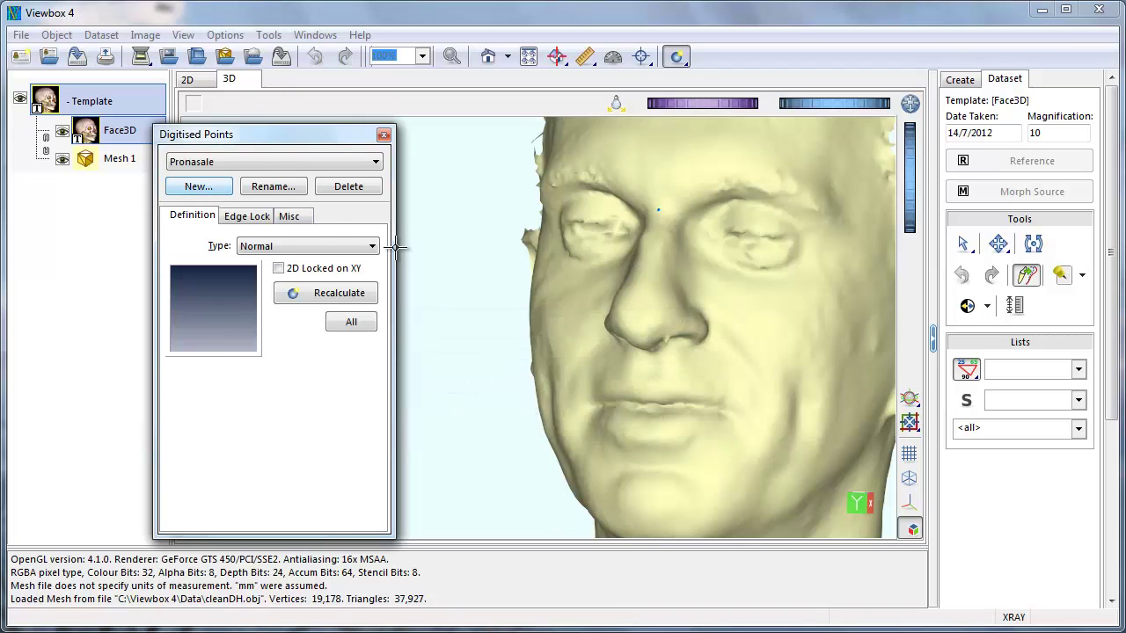
right_click(630, 320)
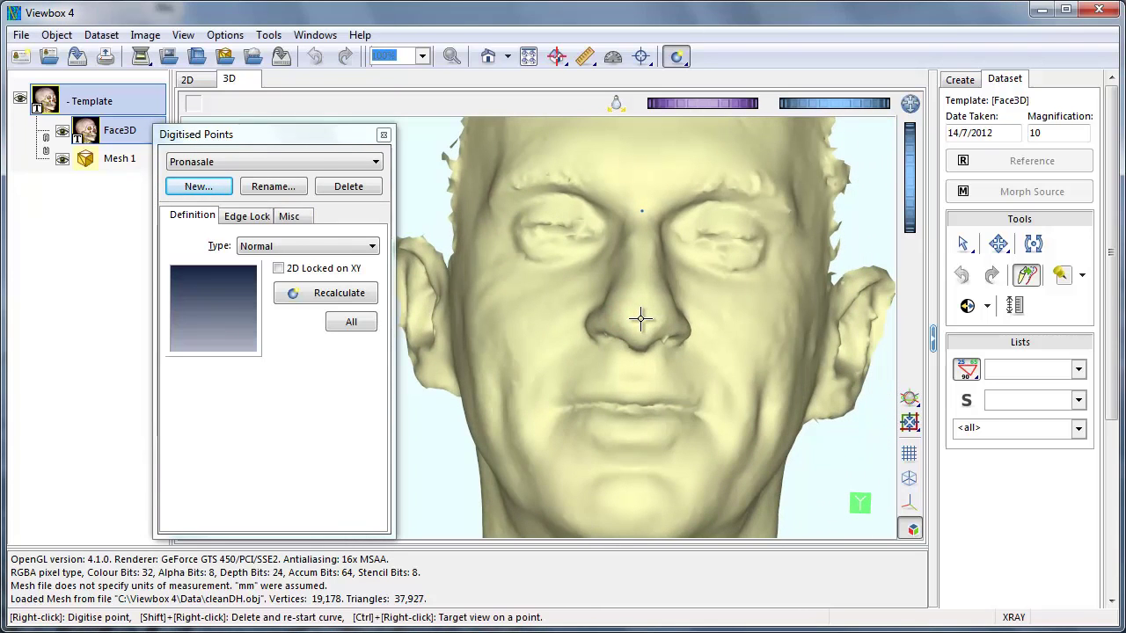
right_click(639, 322)
drag(610, 294, 629, 311)
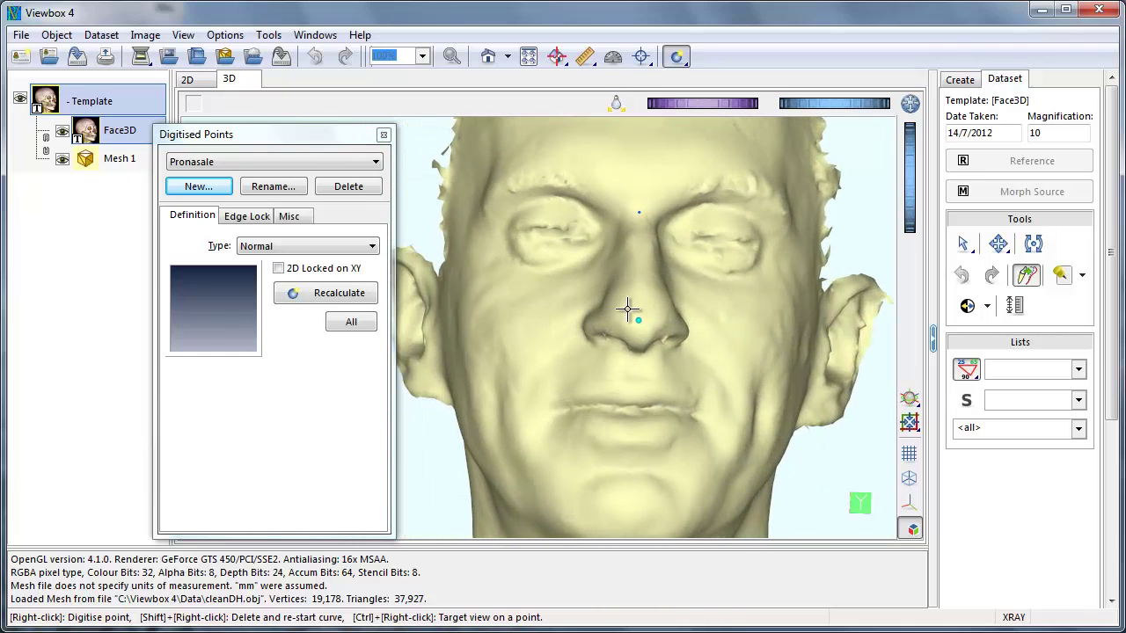
scroll(639, 327, up, 4)
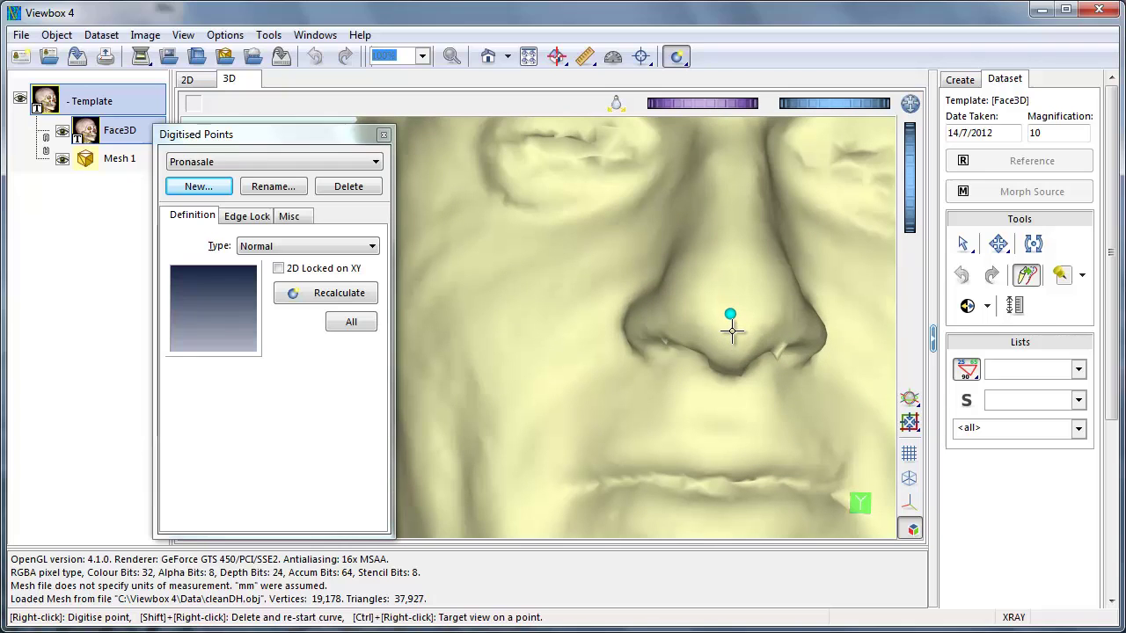
right_click(733, 329)
right_click(731, 322)
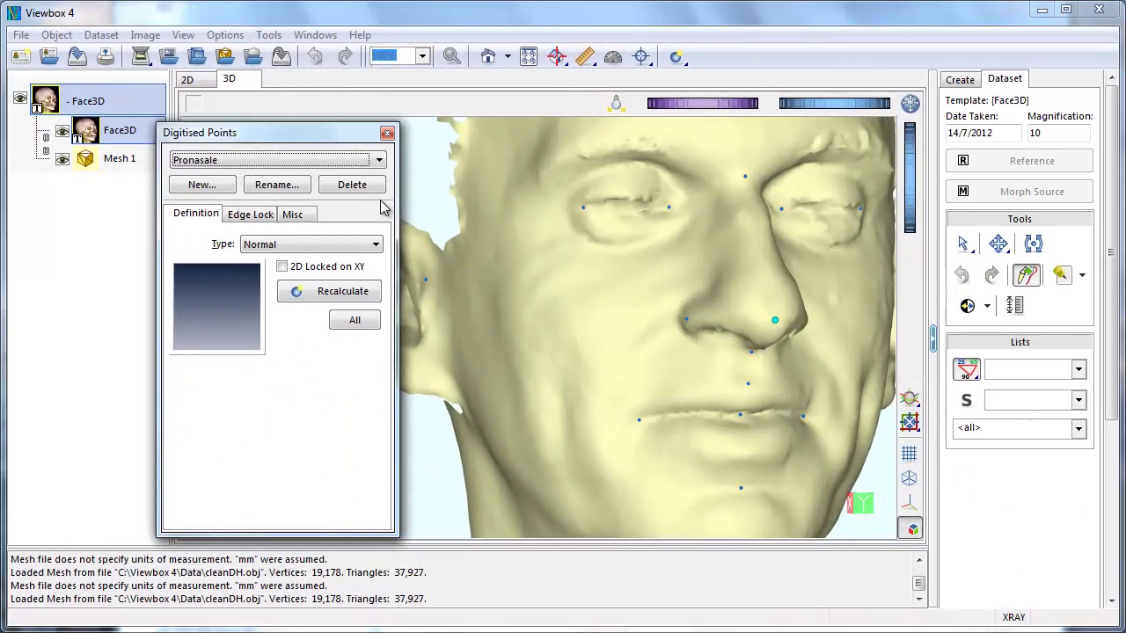
Step: Select the Chelion R landmark from the points list, then close the Digitised Points window
click(379, 160)
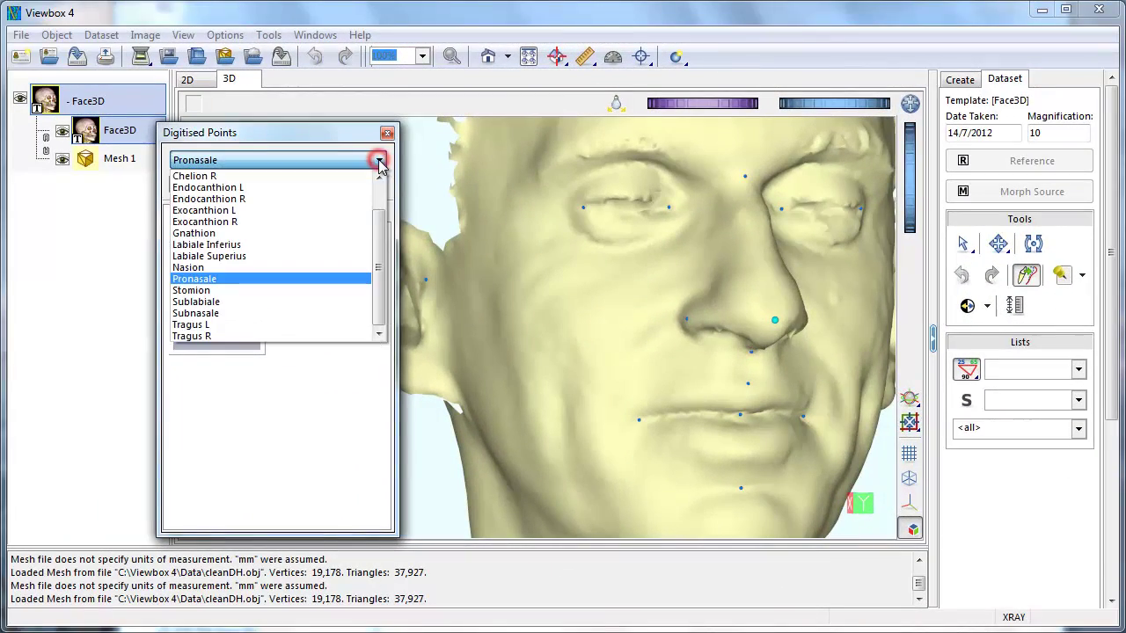
mouse_move(383, 220)
mouse_down()
mouse_move(385, 195)
mouse_move(379, 238)
mouse_up()
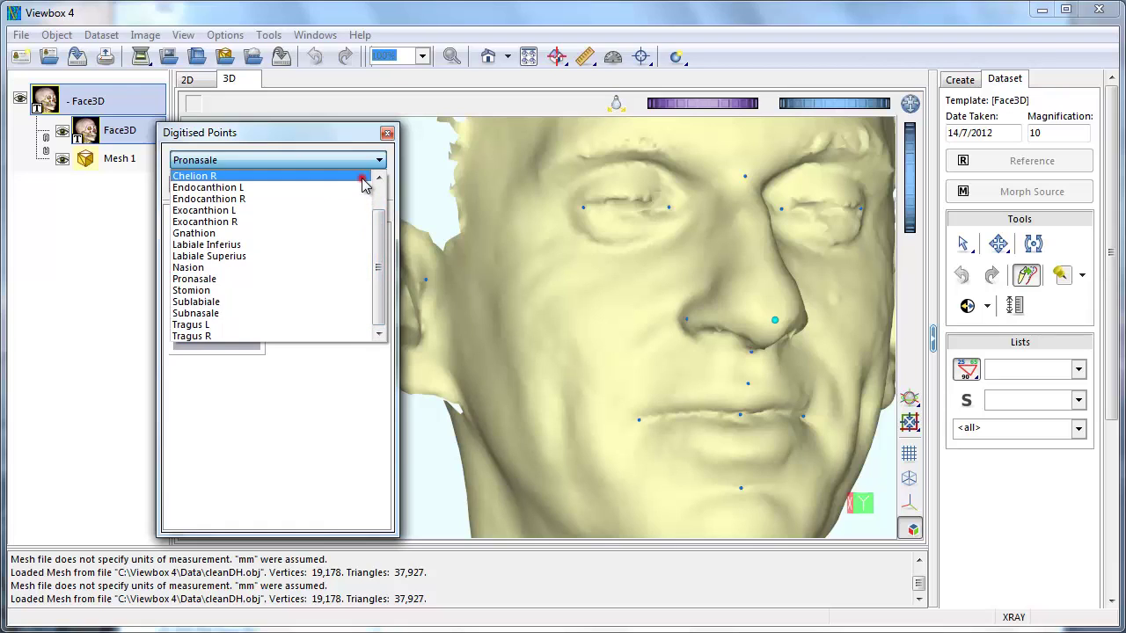
click(361, 176)
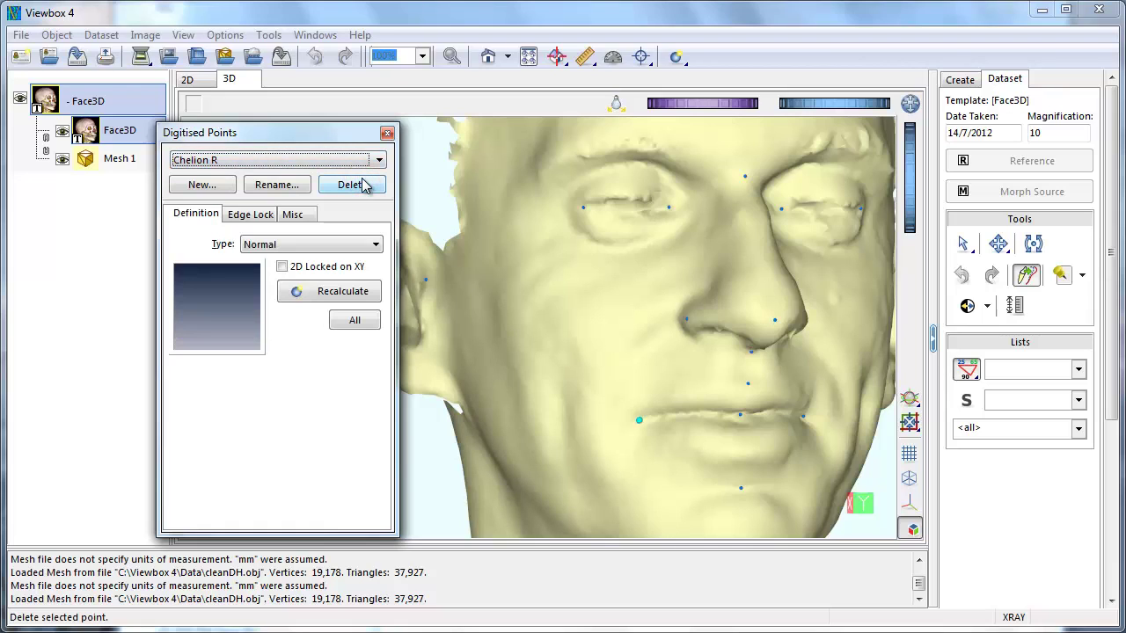
click(387, 134)
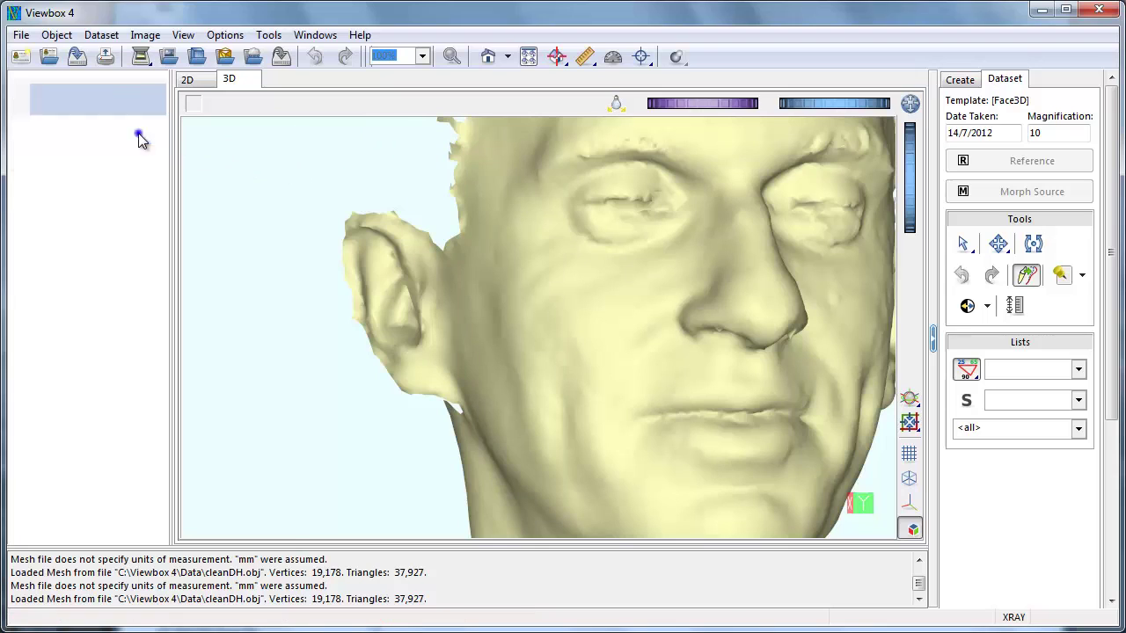
Step: Create a new Face3D graphic named Fixed Points
right_click(139, 141)
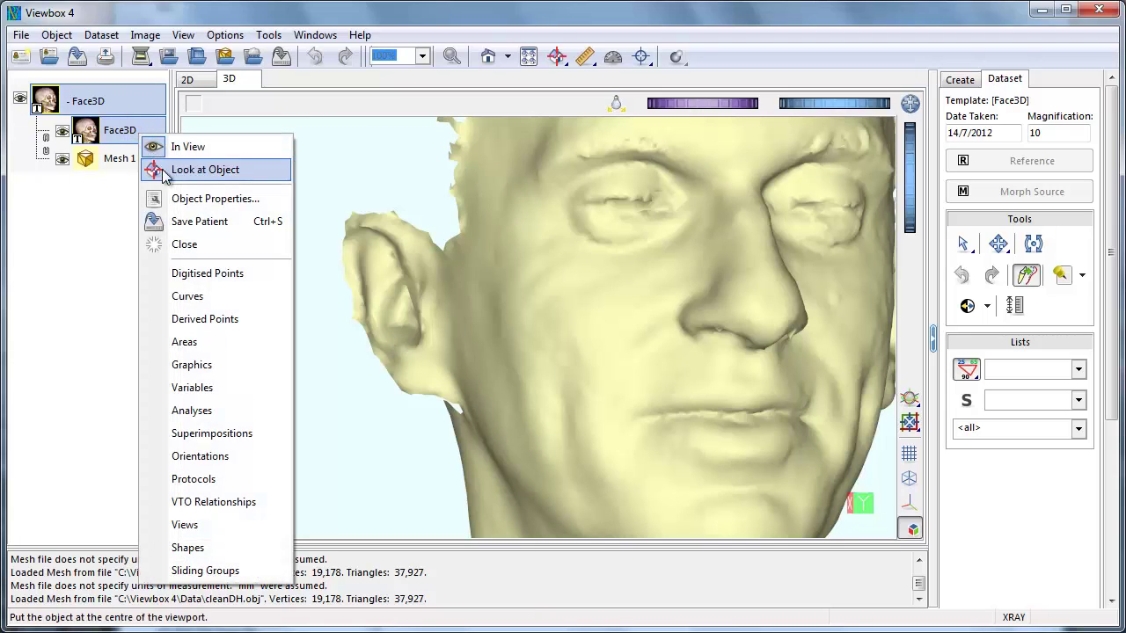
click(228, 368)
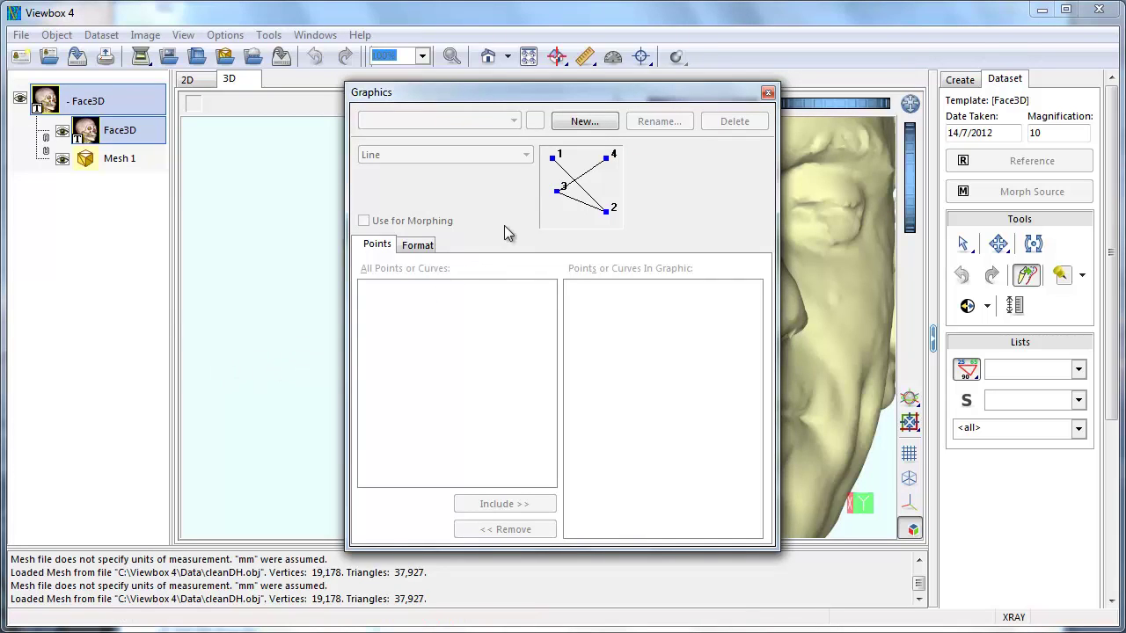
click(582, 122)
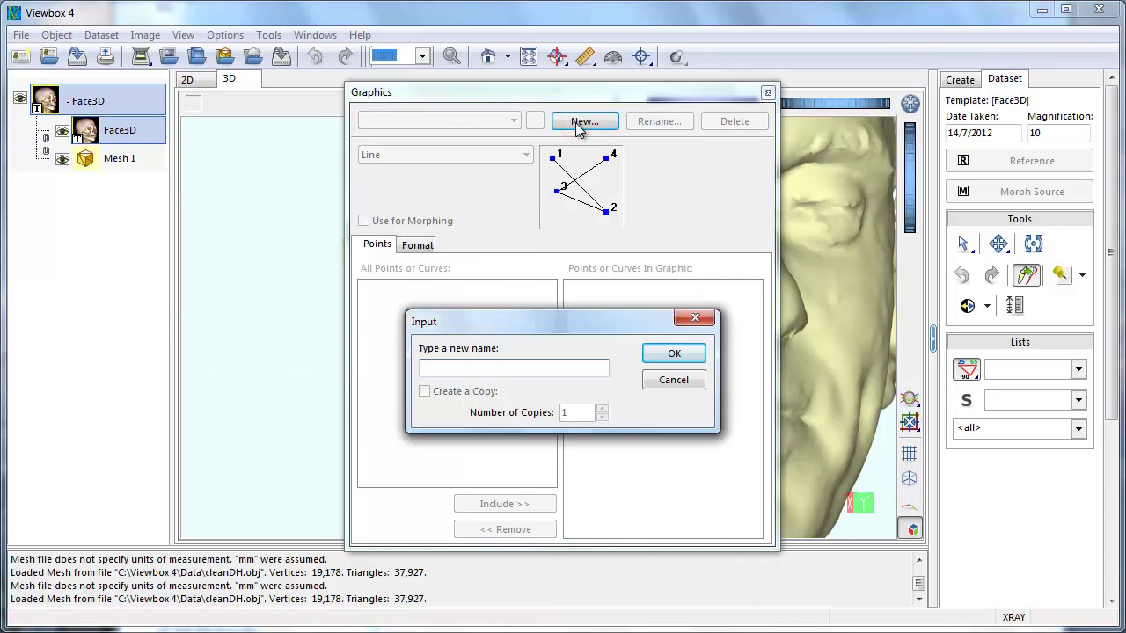
text(Fixed Points)
key(Return)
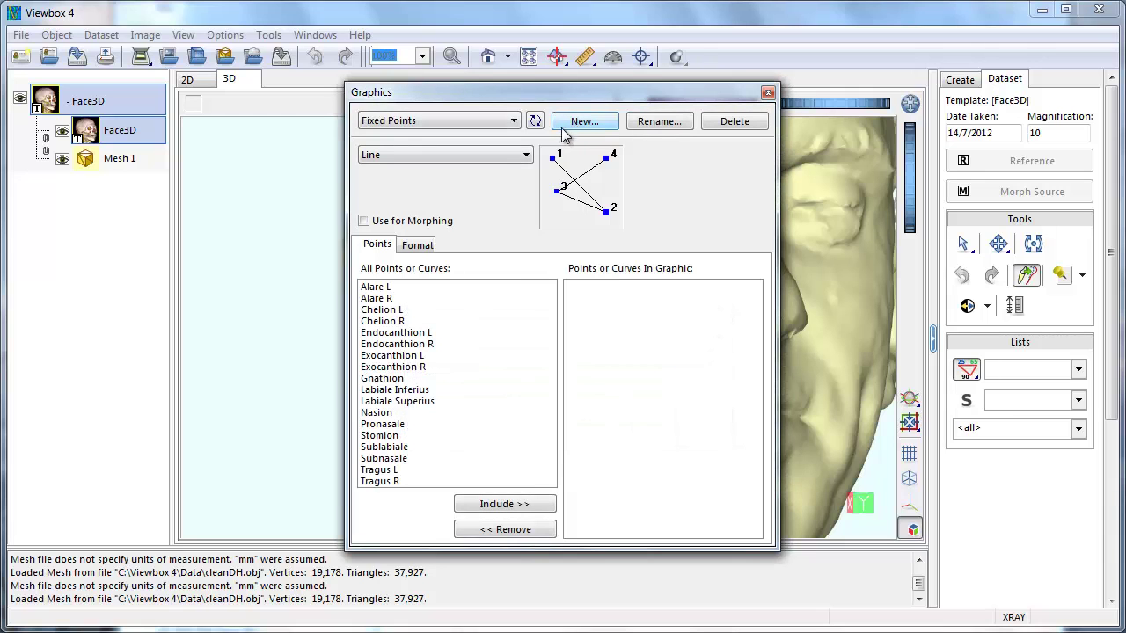
Step: Set the Fixed Points graphic to circle markers of size 1.5 mm
click(526, 155)
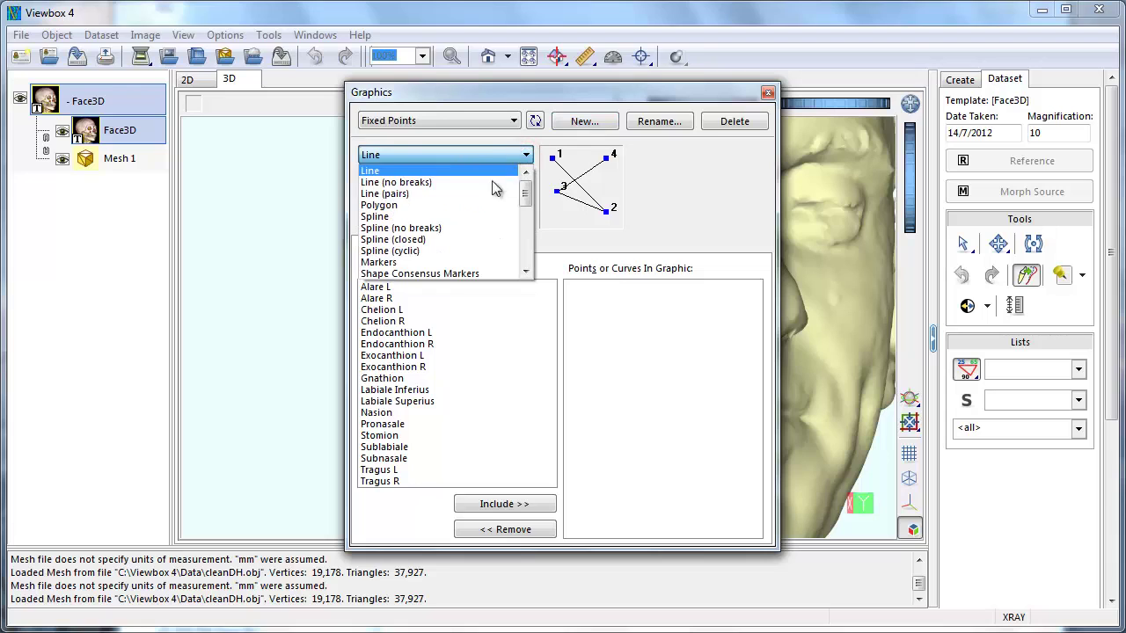
click(394, 262)
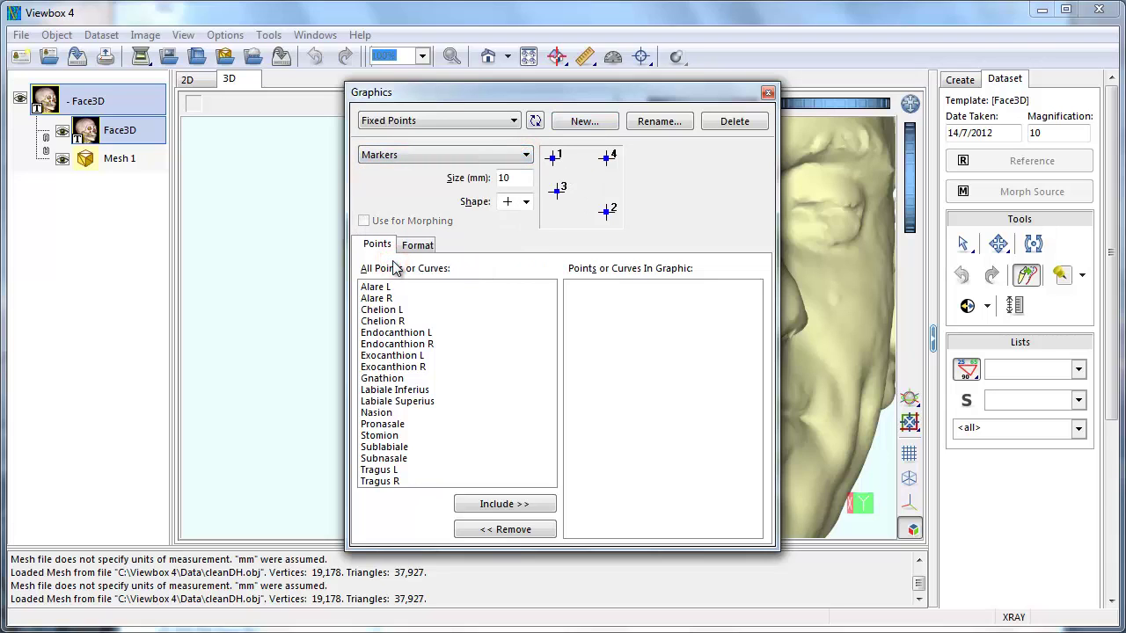
click(525, 202)
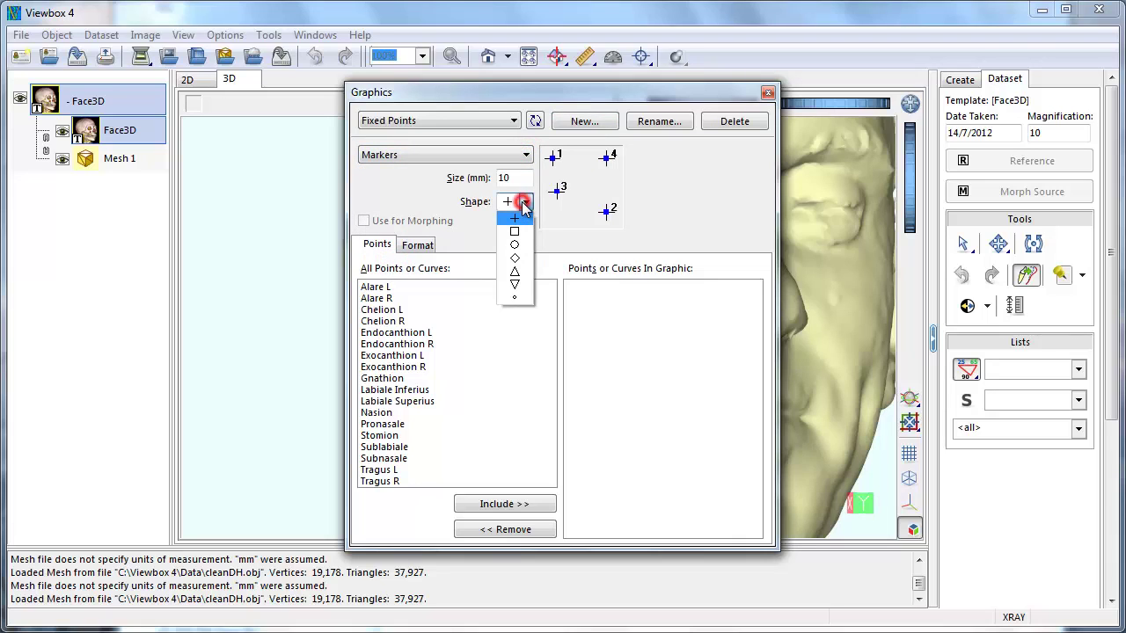
click(517, 246)
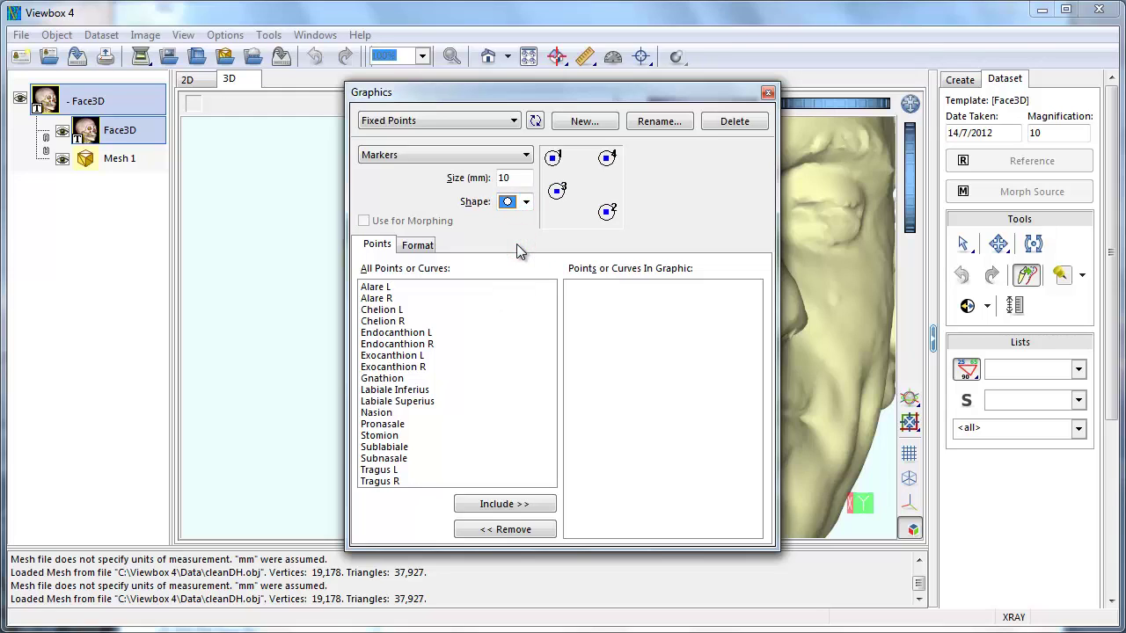
drag(521, 178, 497, 179)
Step: Include all 18 landmarks, Alare L onward, in the Fixed Points graphic
click(380, 288)
shift+click(393, 479)
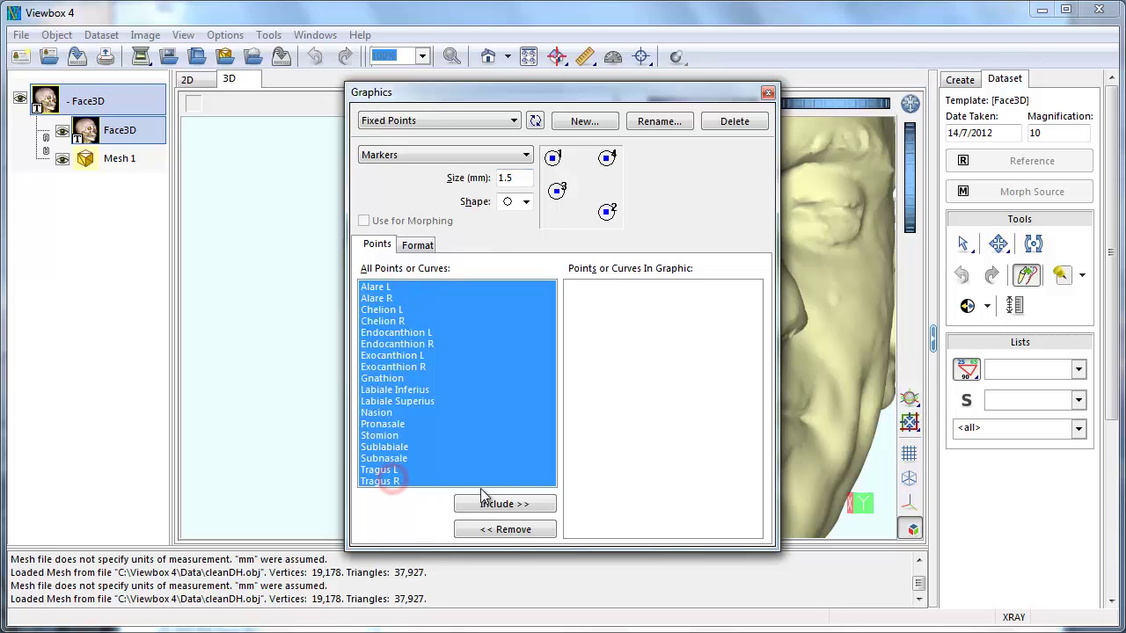
click(513, 503)
drag(598, 91, 284, 98)
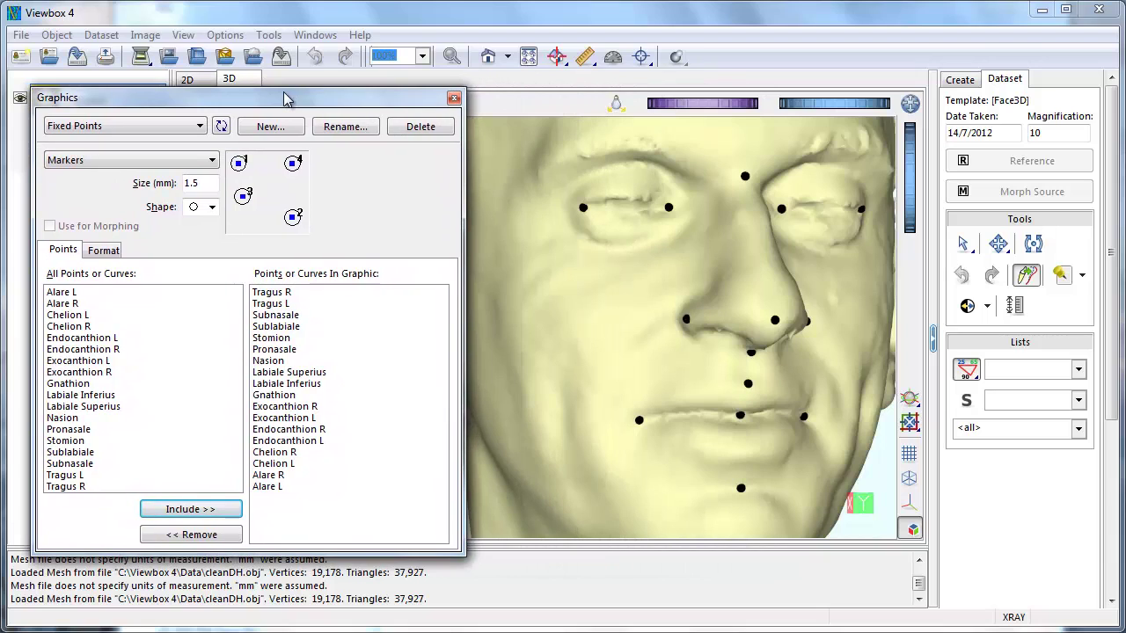
Step: Colour the Fixed Points markers red and close the Graphics window
click(104, 251)
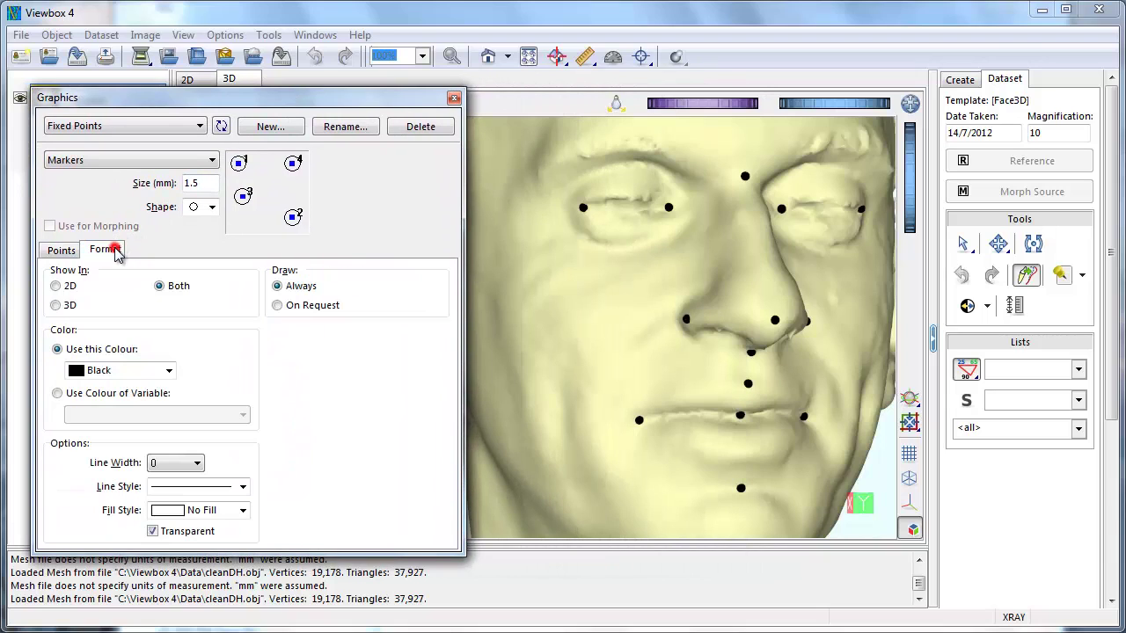
click(168, 372)
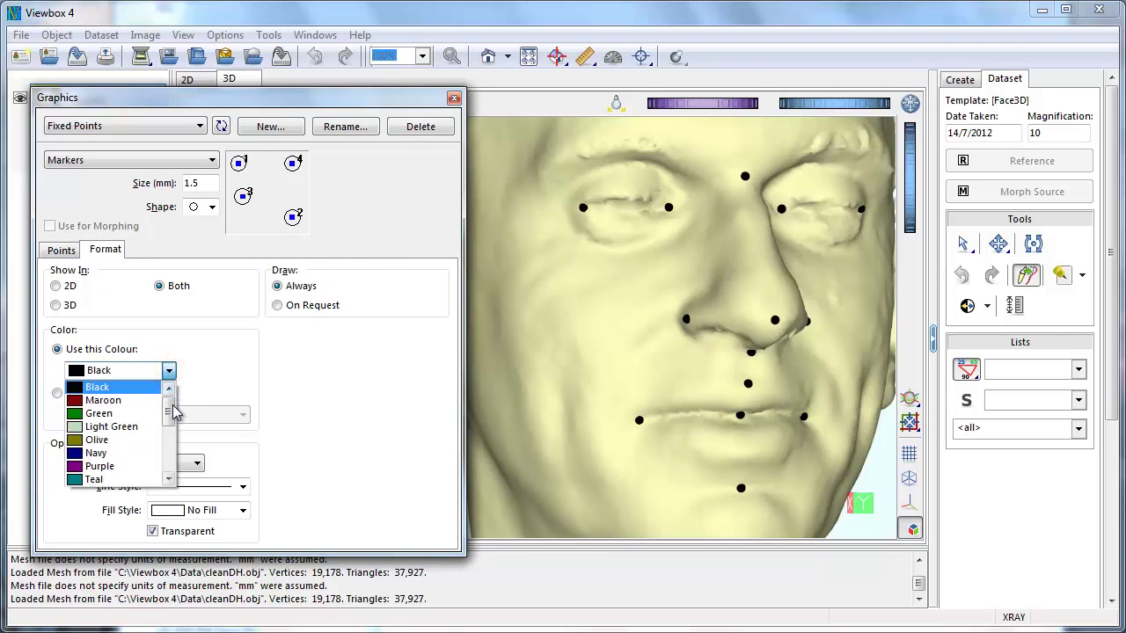
drag(172, 410, 171, 433)
click(118, 454)
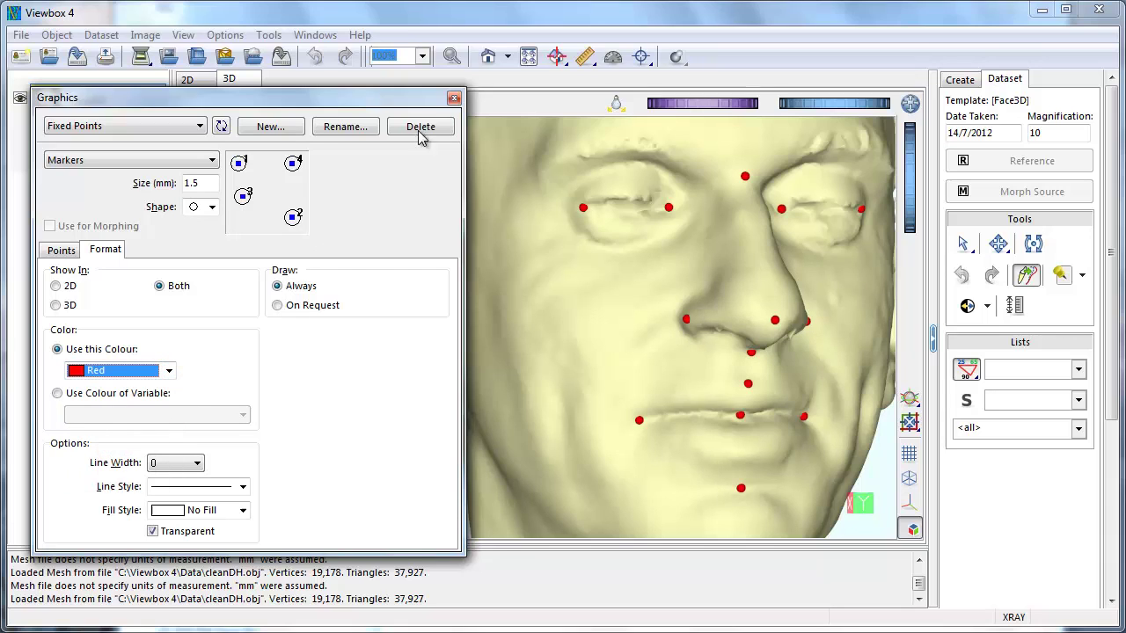
click(454, 97)
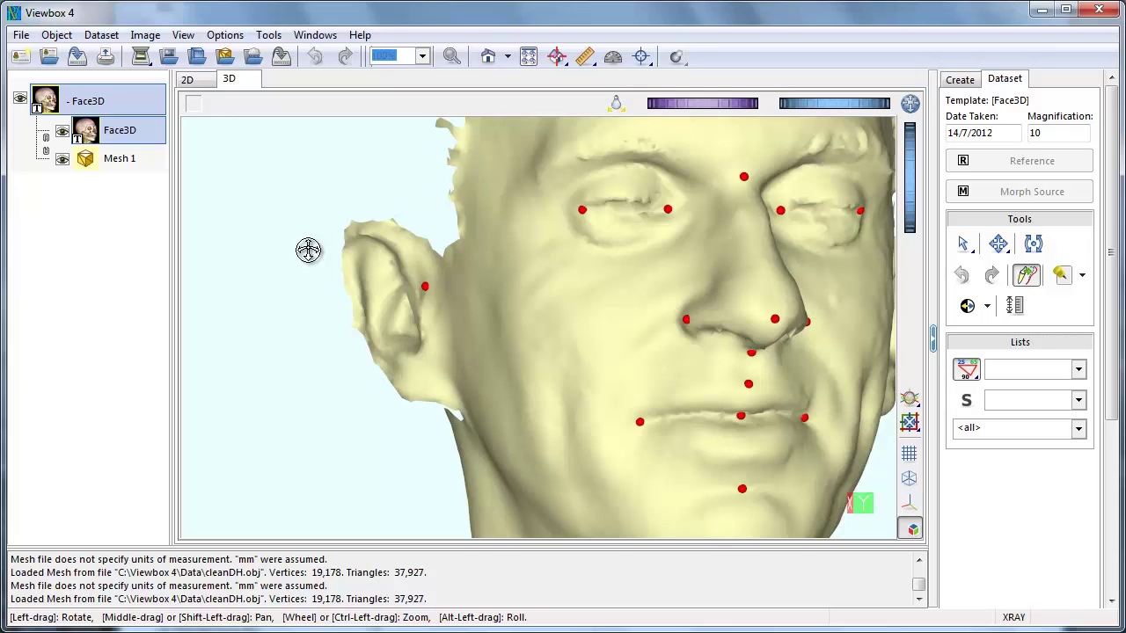
Step: Create a new point S with 400 copies, producing S 1 to S 400
right_click(141, 132)
click(211, 266)
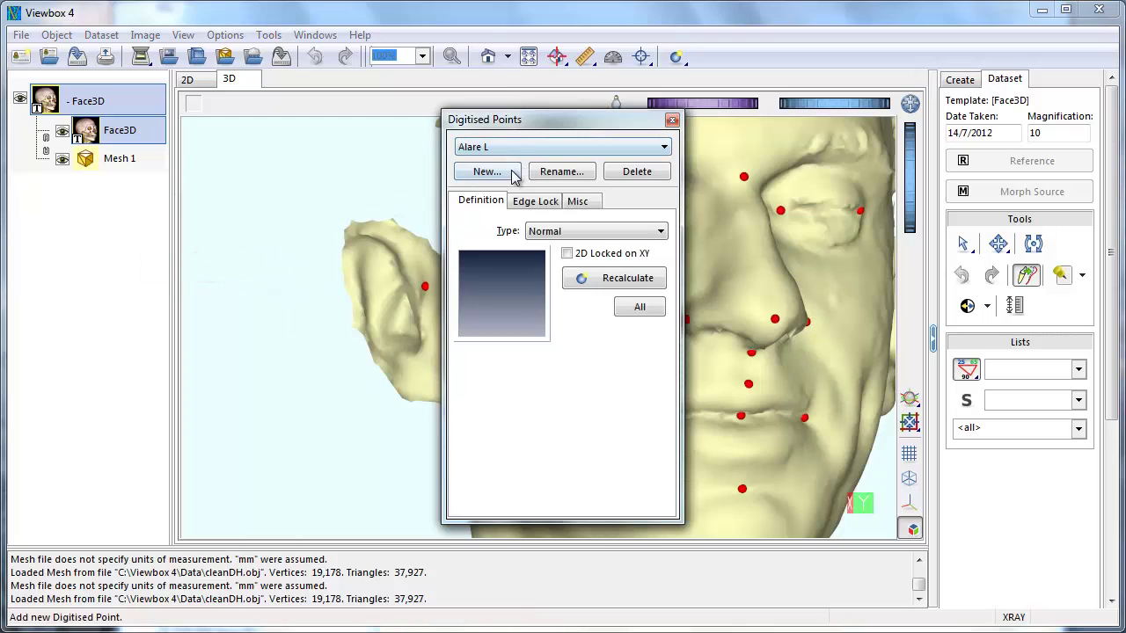
click(513, 172)
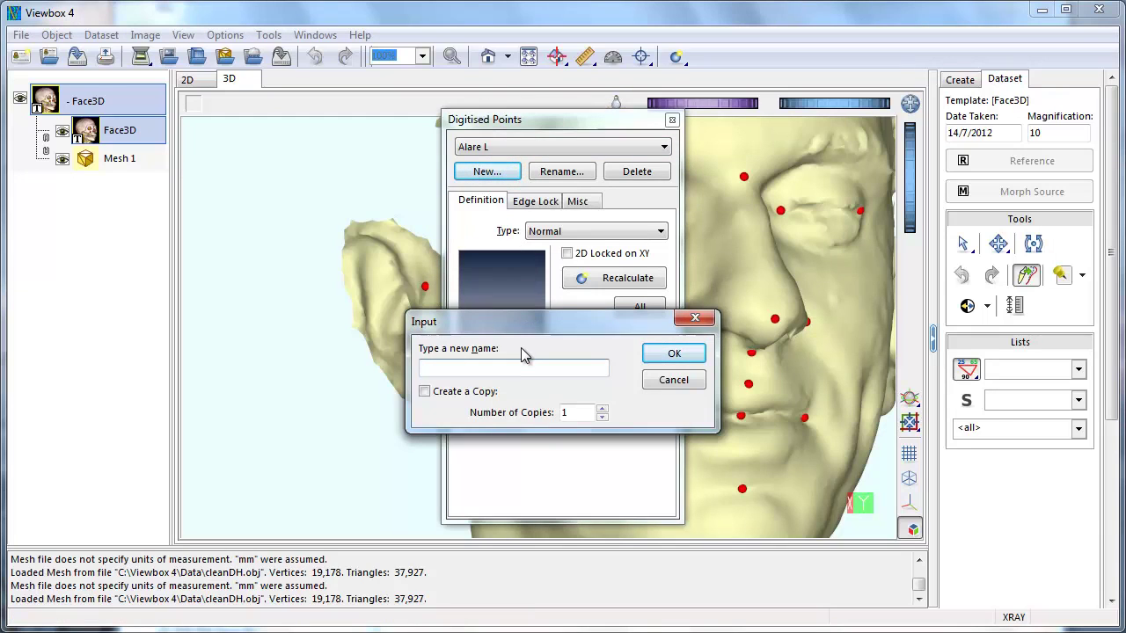
text(S)
click(474, 393)
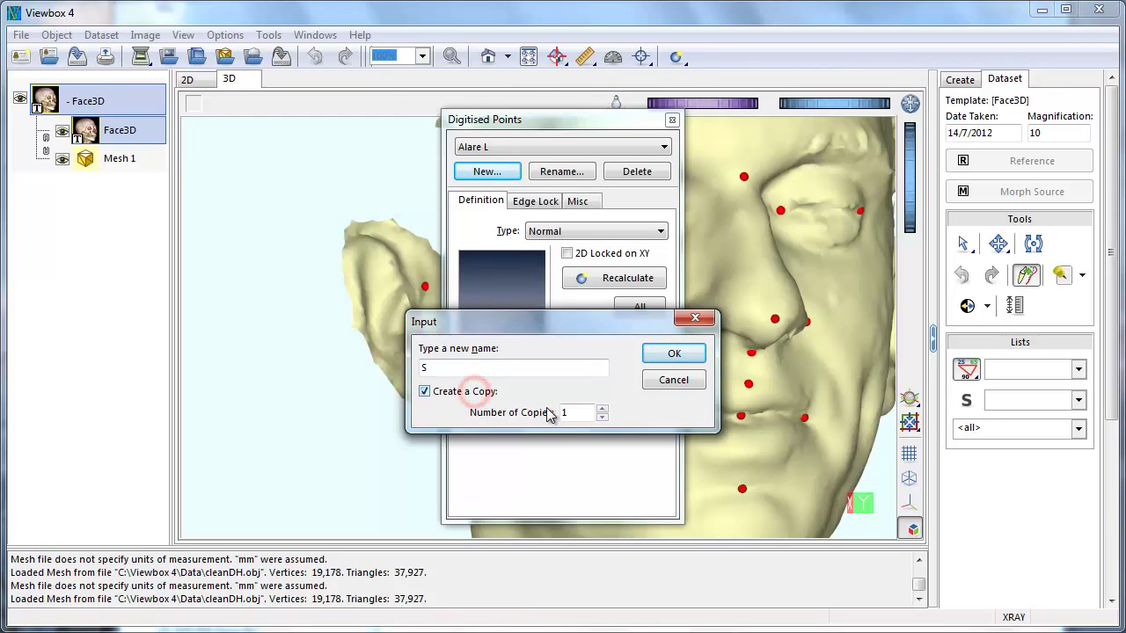
double_click(564, 412)
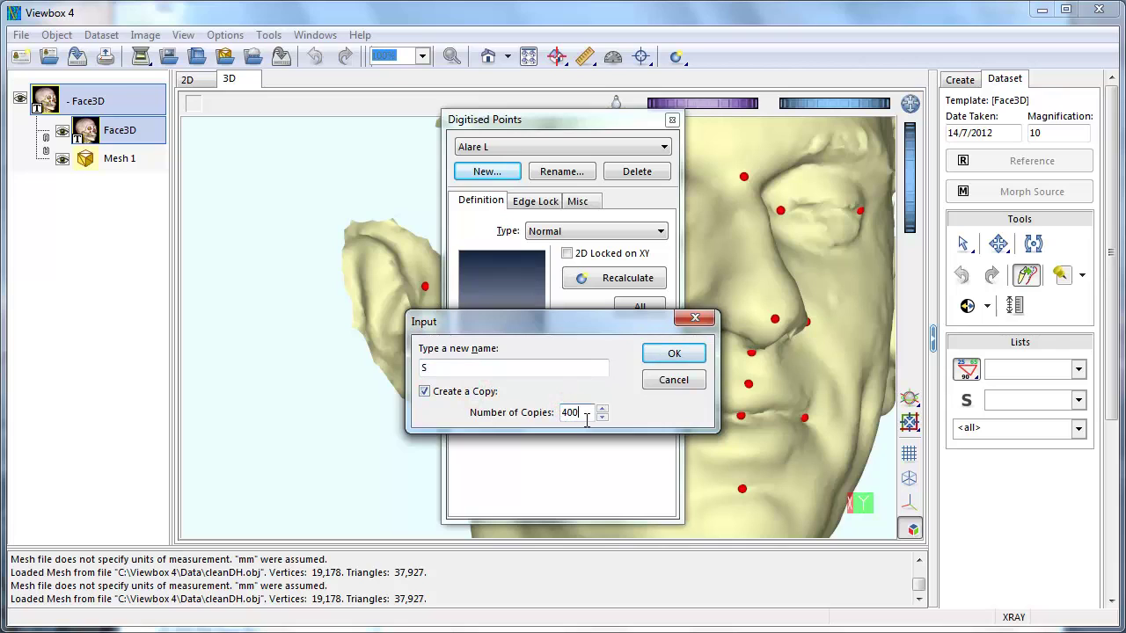
text(400)
click(668, 354)
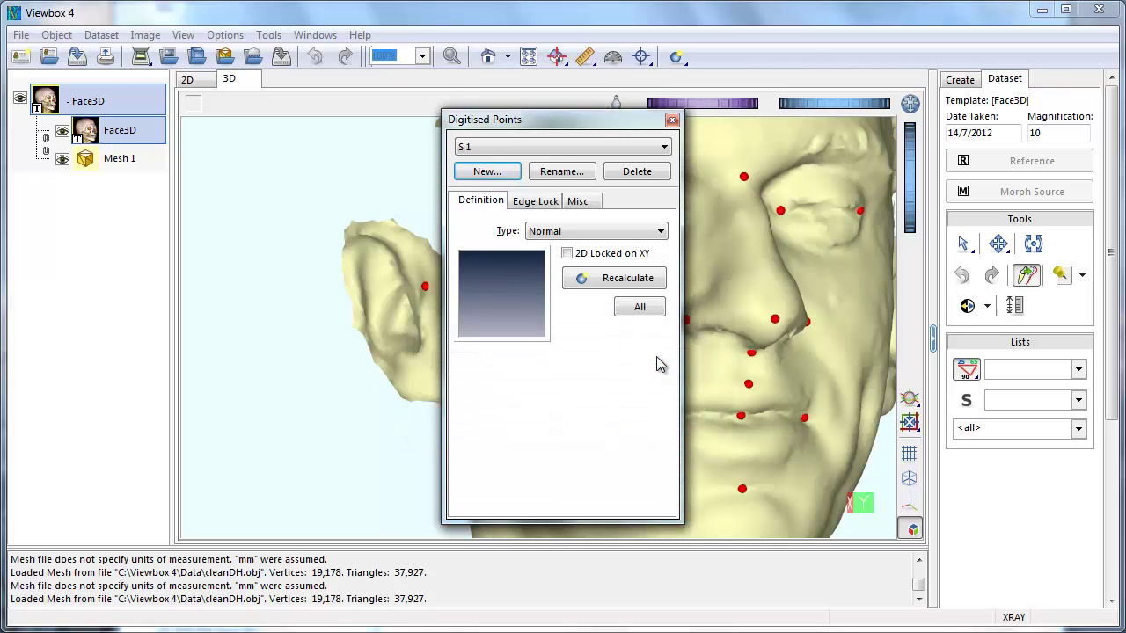
Step: Check the new S points in the points list, leaving S 1 selected
click(665, 146)
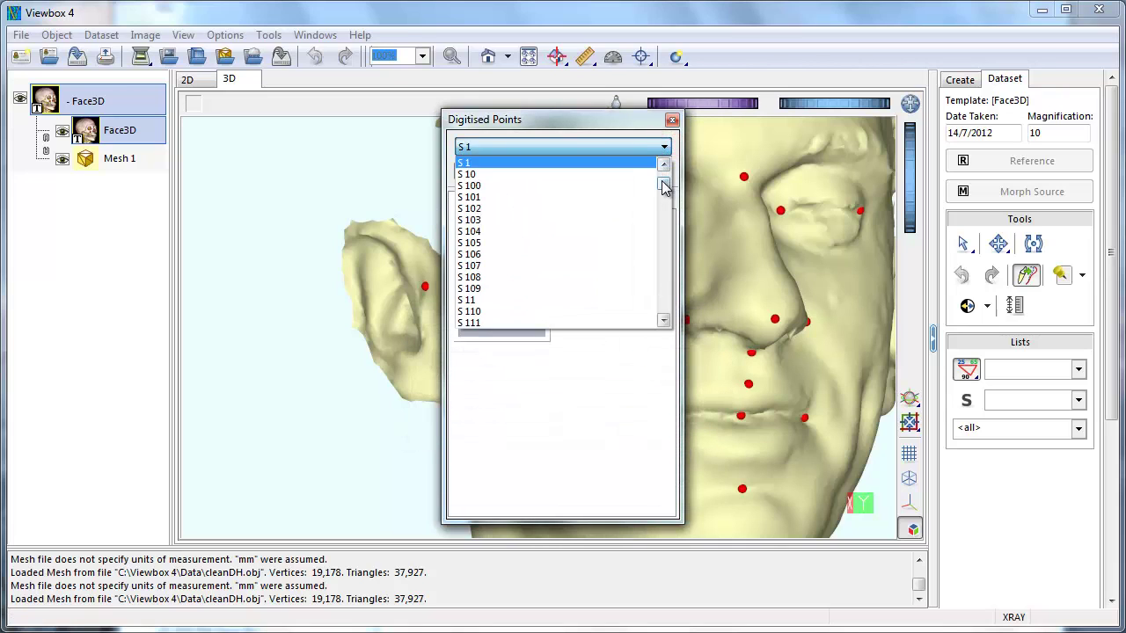
drag(663, 180, 666, 292)
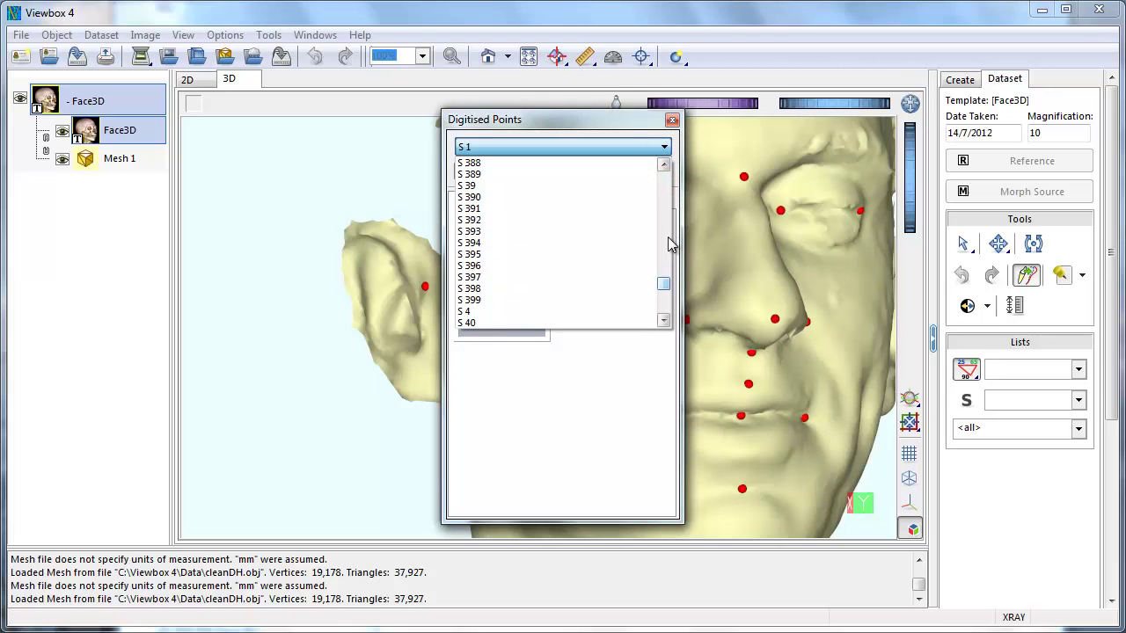
click(646, 133)
drag(484, 117, 95, 154)
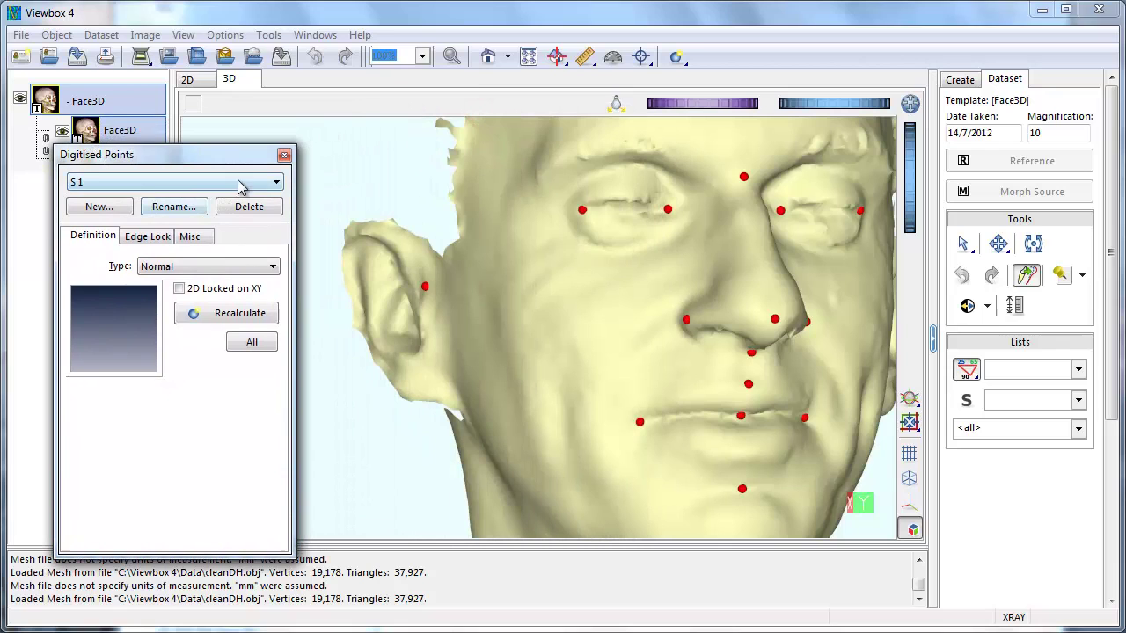
Step: Create a new Face3D graphic named Sliding Points
right_click(139, 135)
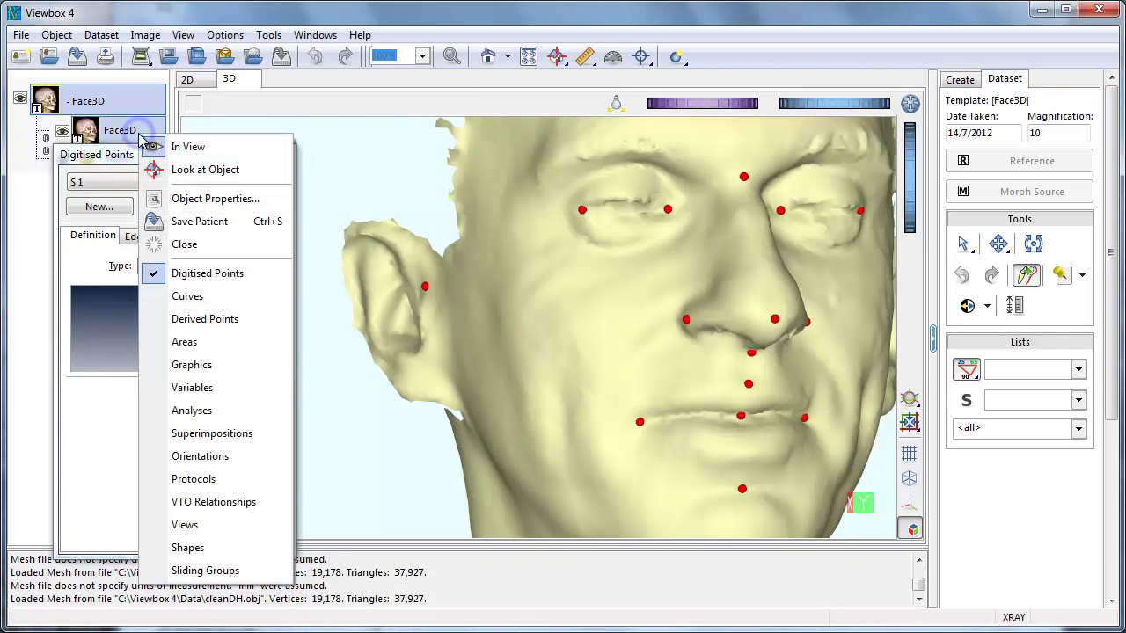
click(204, 365)
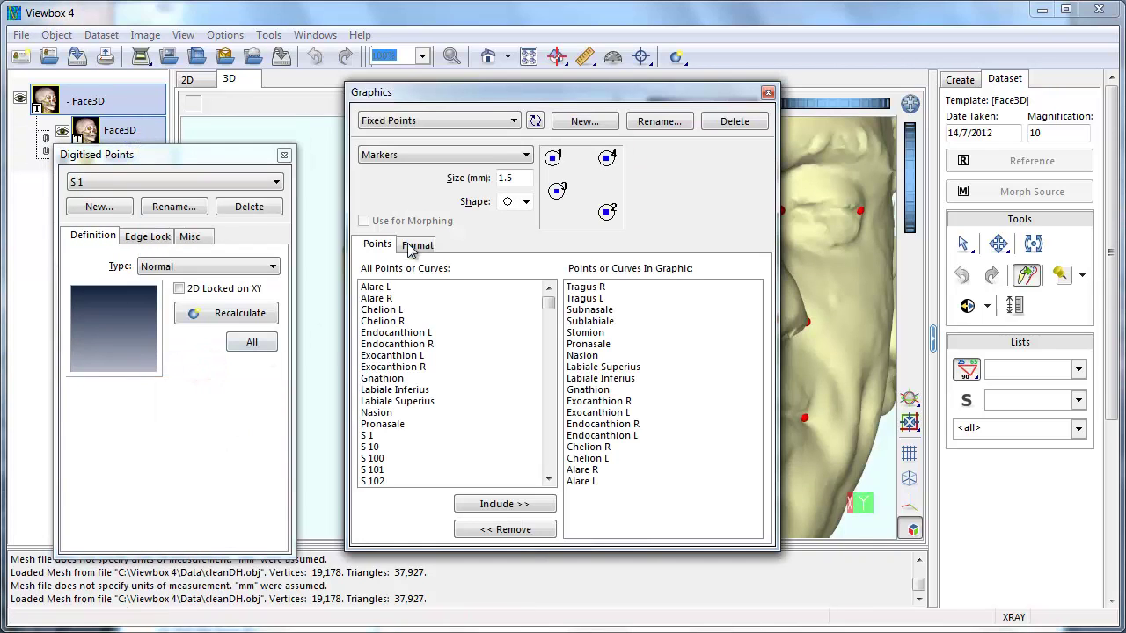
drag(558, 91, 324, 93)
click(350, 125)
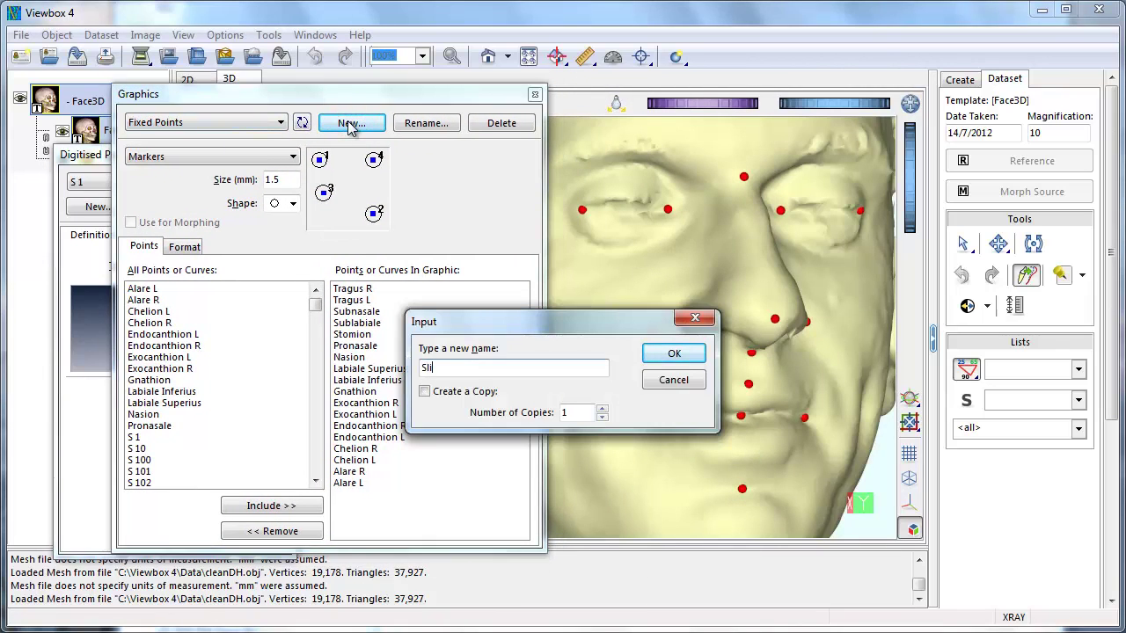
text(Sliding P)
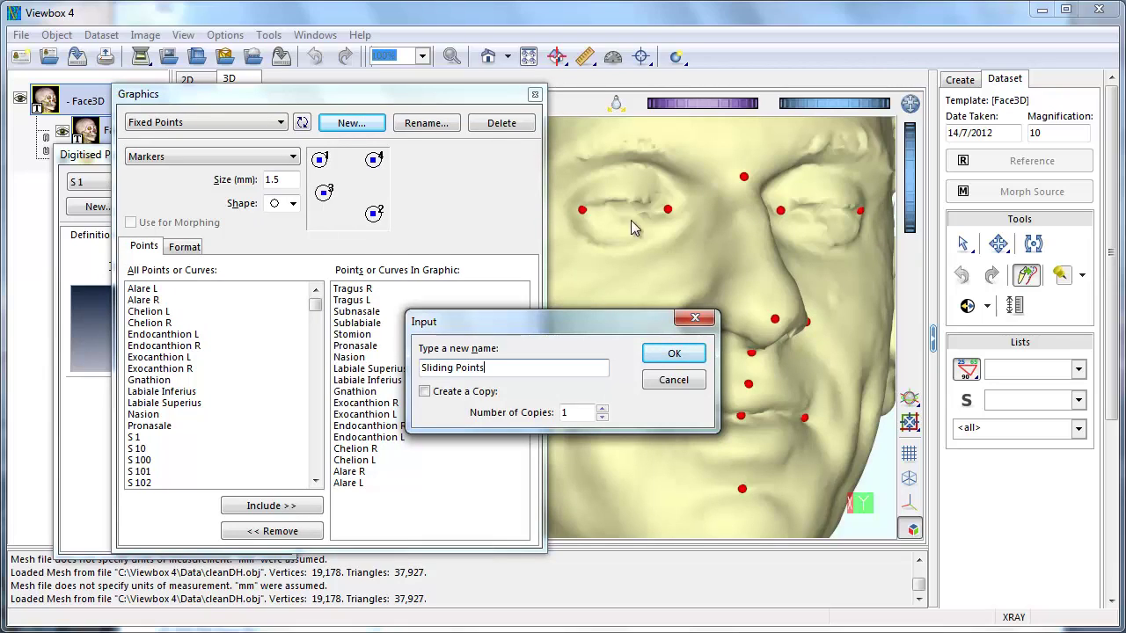
text(oints)
click(665, 354)
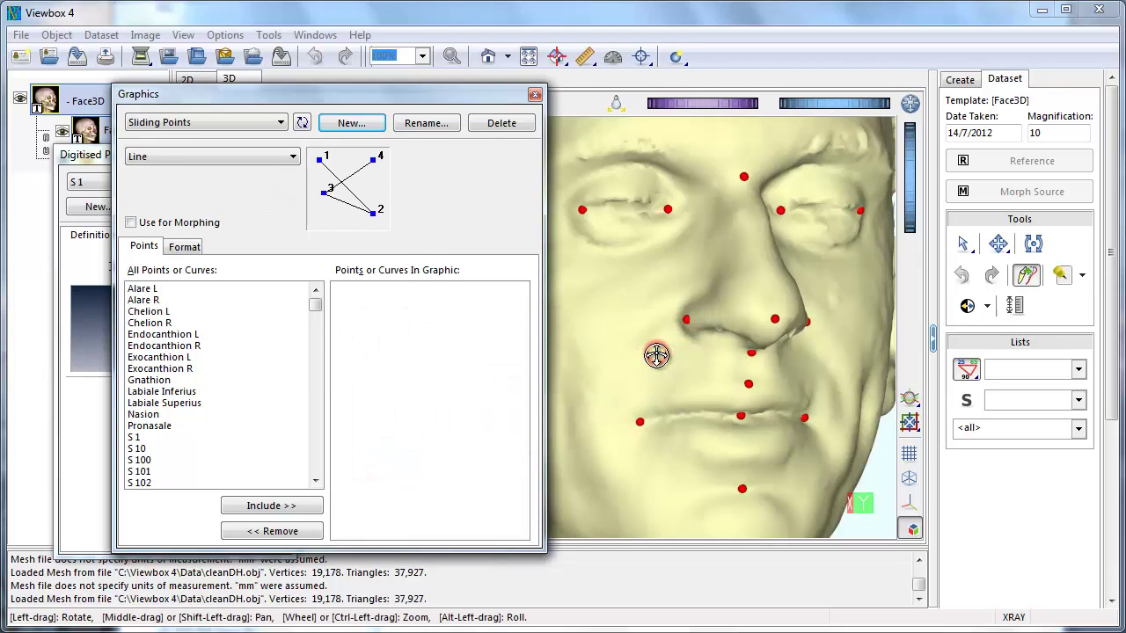
Step: Set the Sliding Points graphic to 1.5 mm circle markers
click(292, 157)
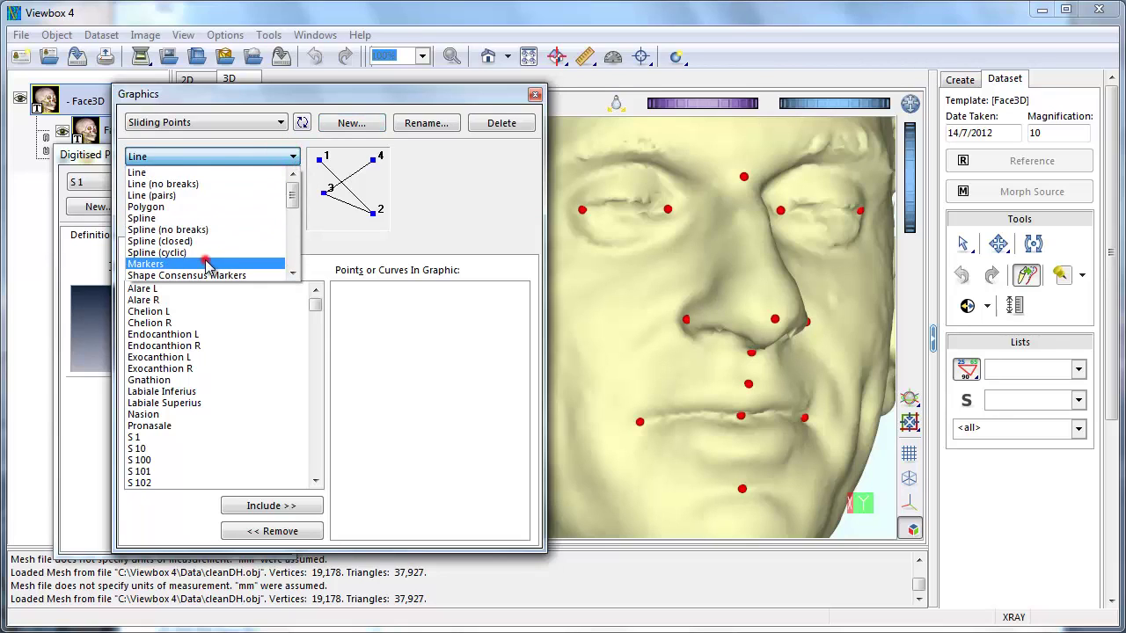
click(207, 264)
click(292, 203)
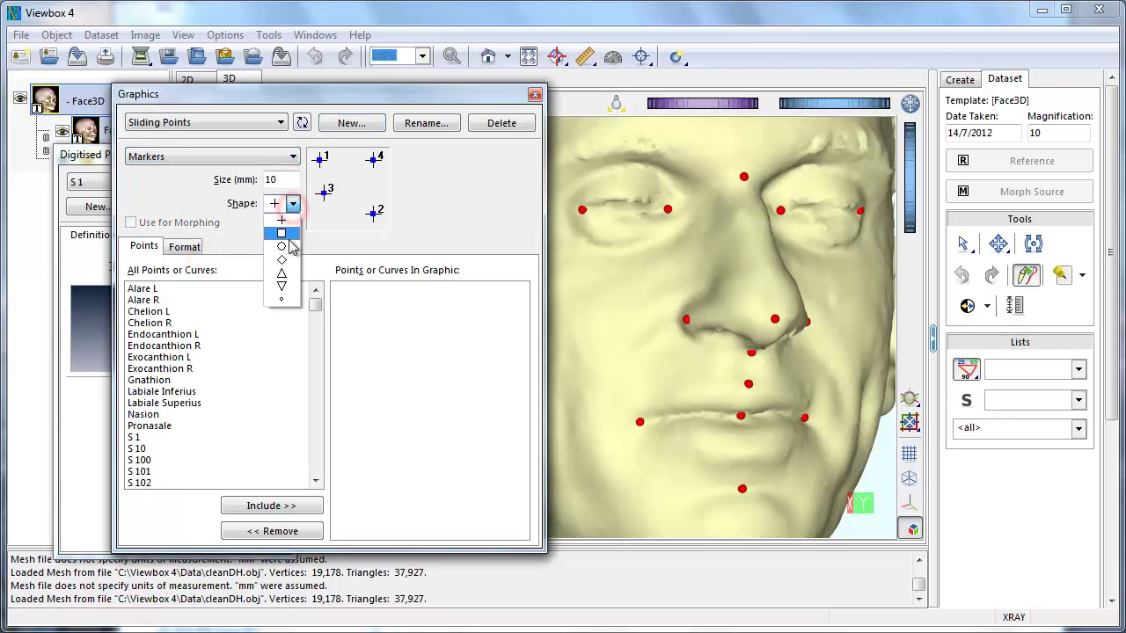
click(292, 246)
double_click(280, 179)
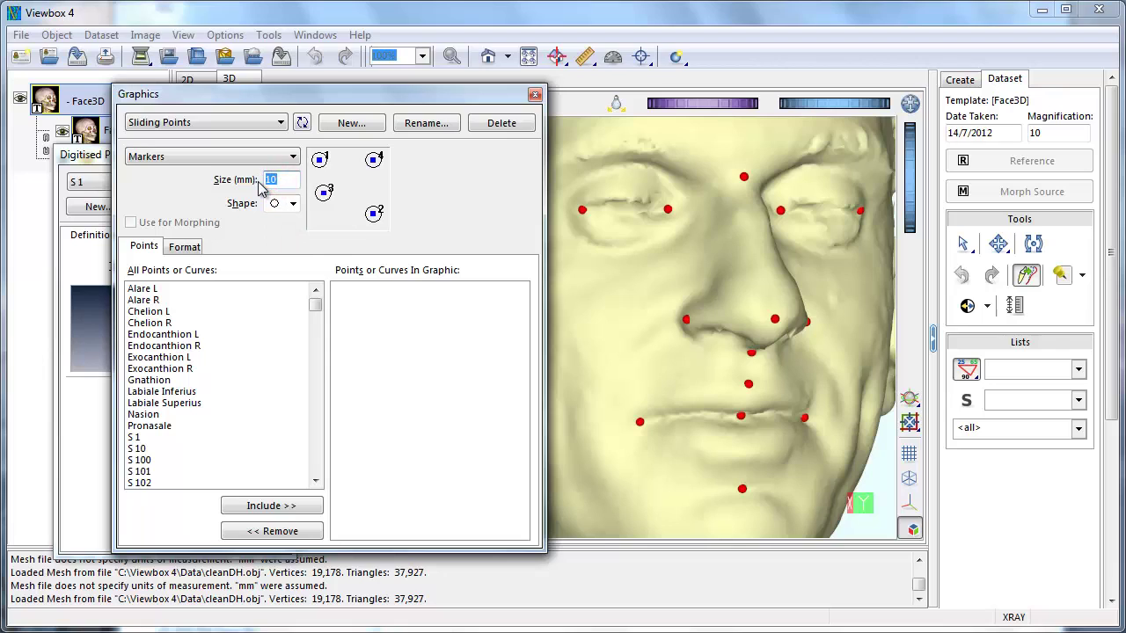
Step: Include all S 1 to S 400 points in the Sliding Points graphic
click(155, 436)
drag(315, 304, 314, 475)
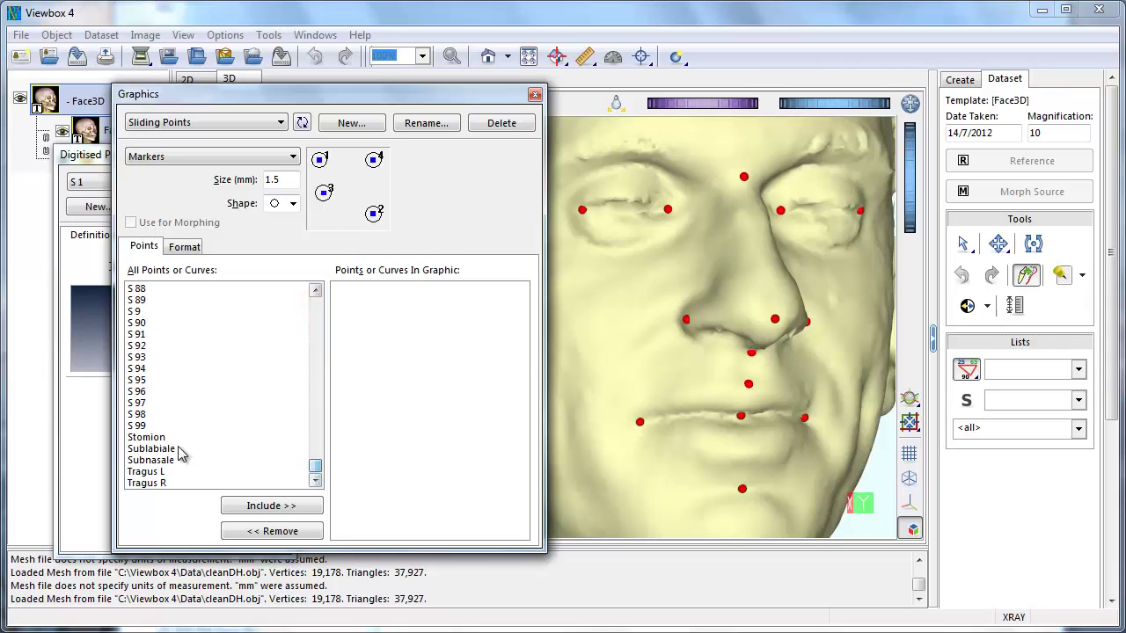
shift+click(141, 425)
click(250, 509)
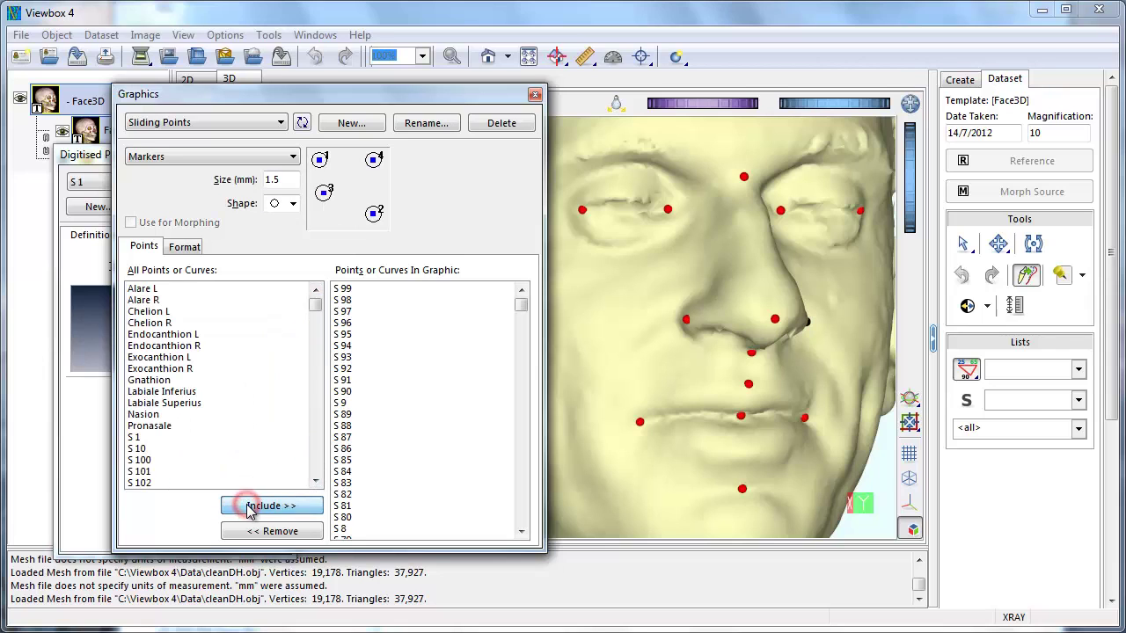
Step: Colour the sliding points lime and close the Graphics and Digitised Points windows
click(184, 247)
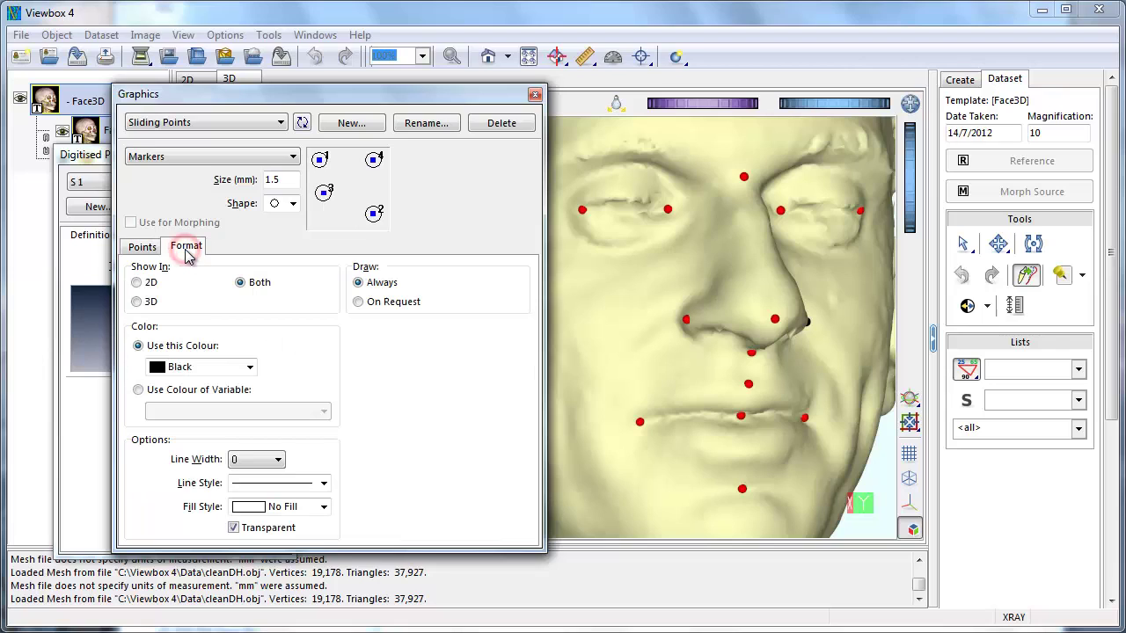
click(250, 367)
mouse_move(249, 401)
mouse_down()
mouse_move(252, 414)
mouse_move(249, 400)
mouse_up()
click(188, 420)
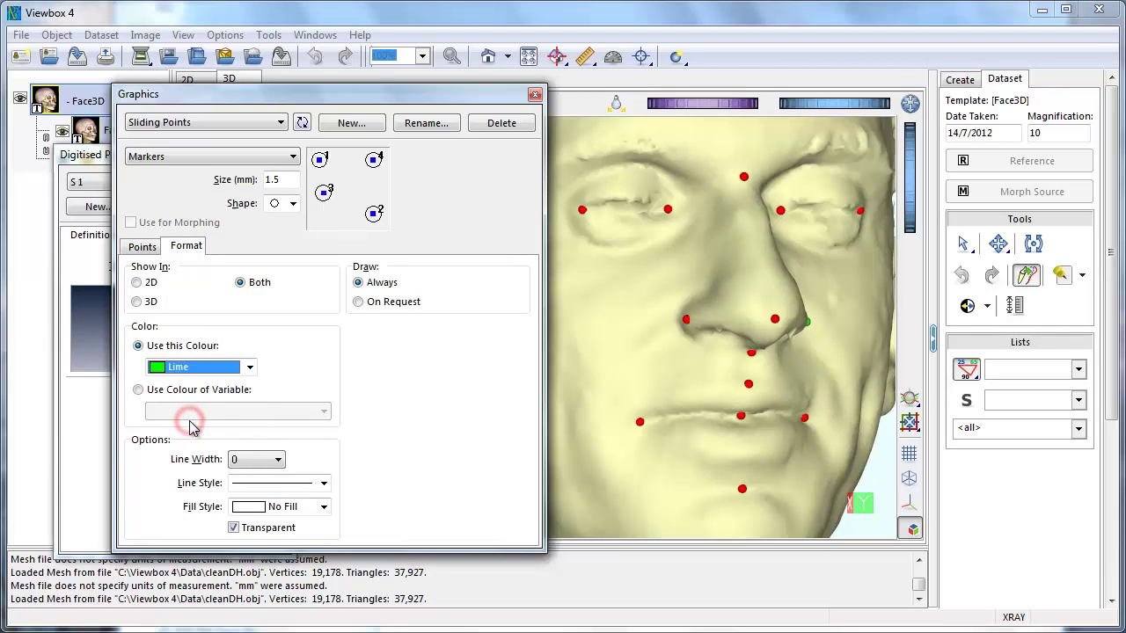
click(534, 95)
click(289, 157)
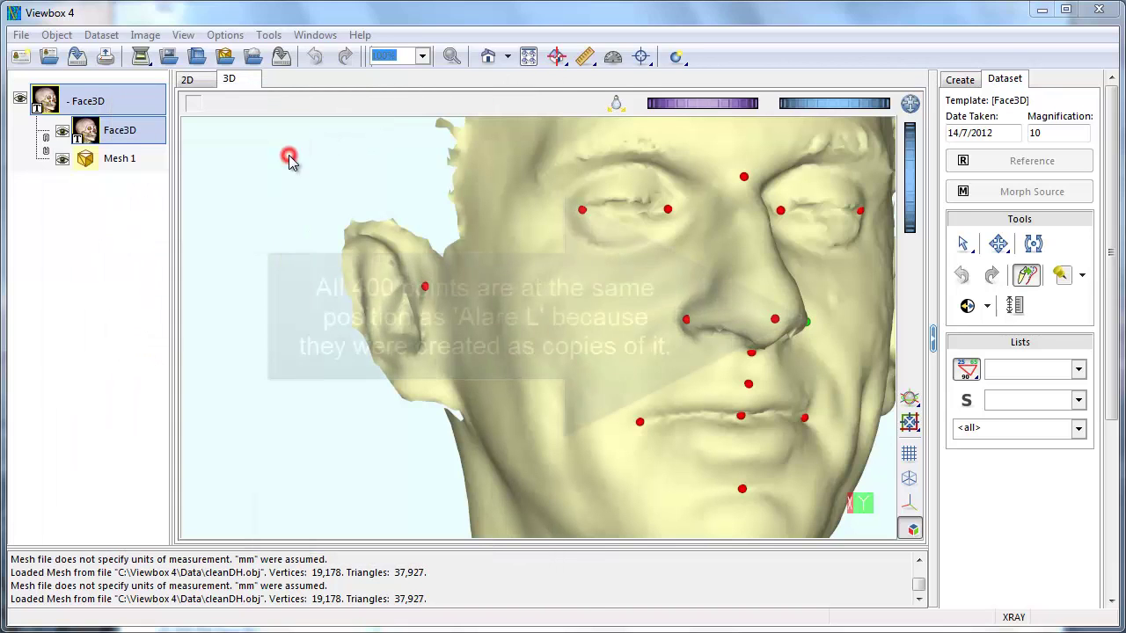
Step: Check the landmarked face from the side, then show Mesh 1's properties (195.7 x 168.2 x 262.9 mm)
drag(537, 157, 531, 245)
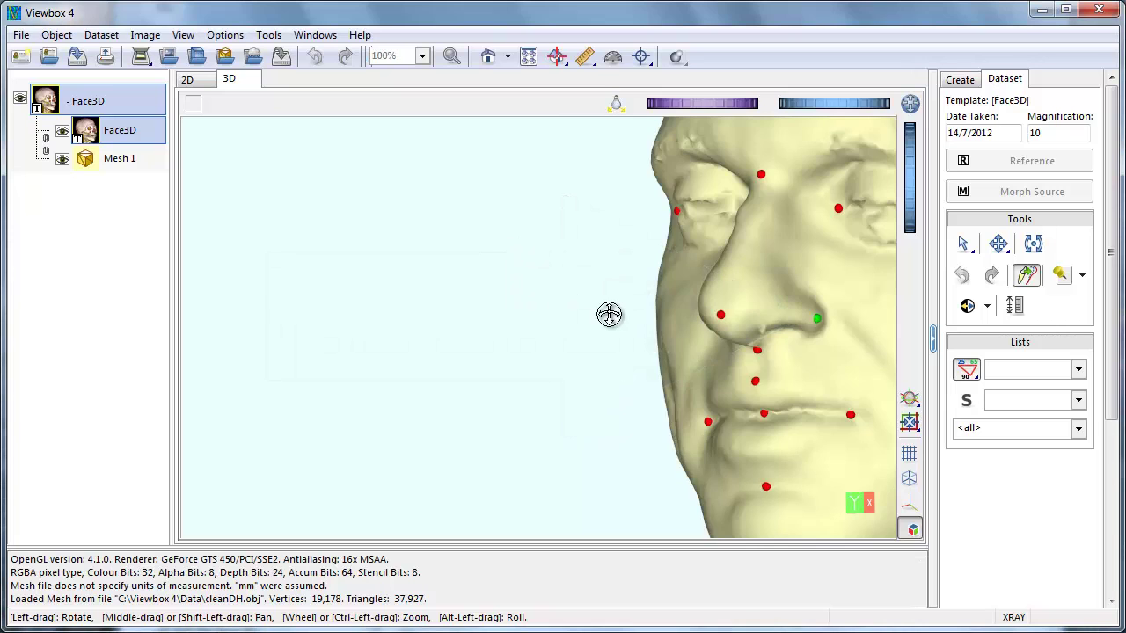
mouse_move(607, 314)
mouse_down()
mouse_move(664, 317)
mouse_move(595, 304)
mouse_up()
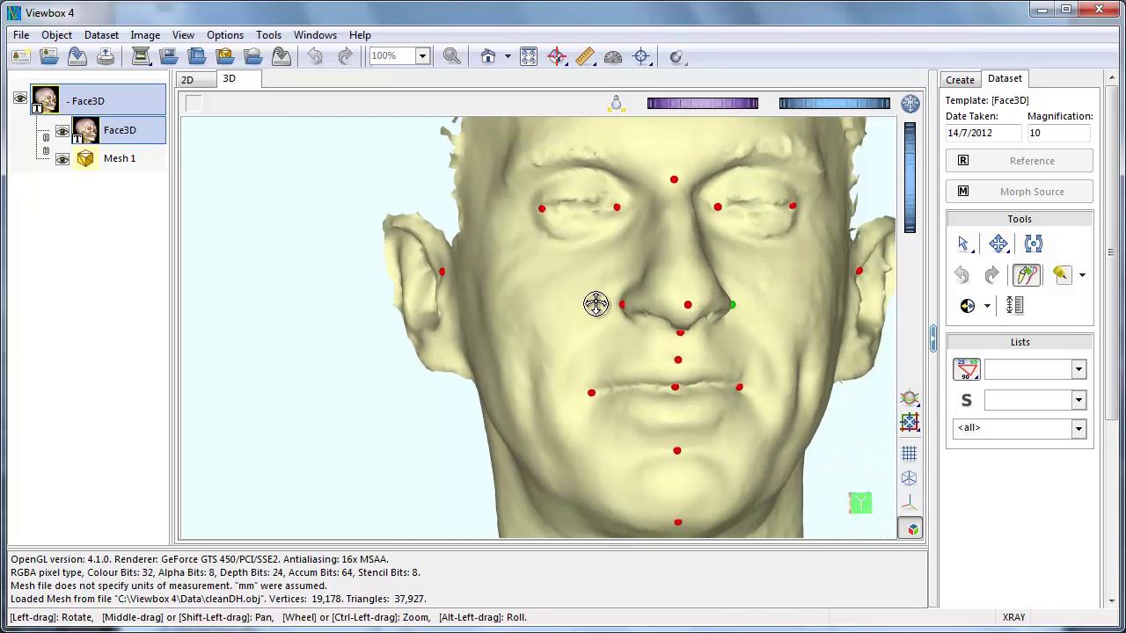
scroll(595, 304, down, 2)
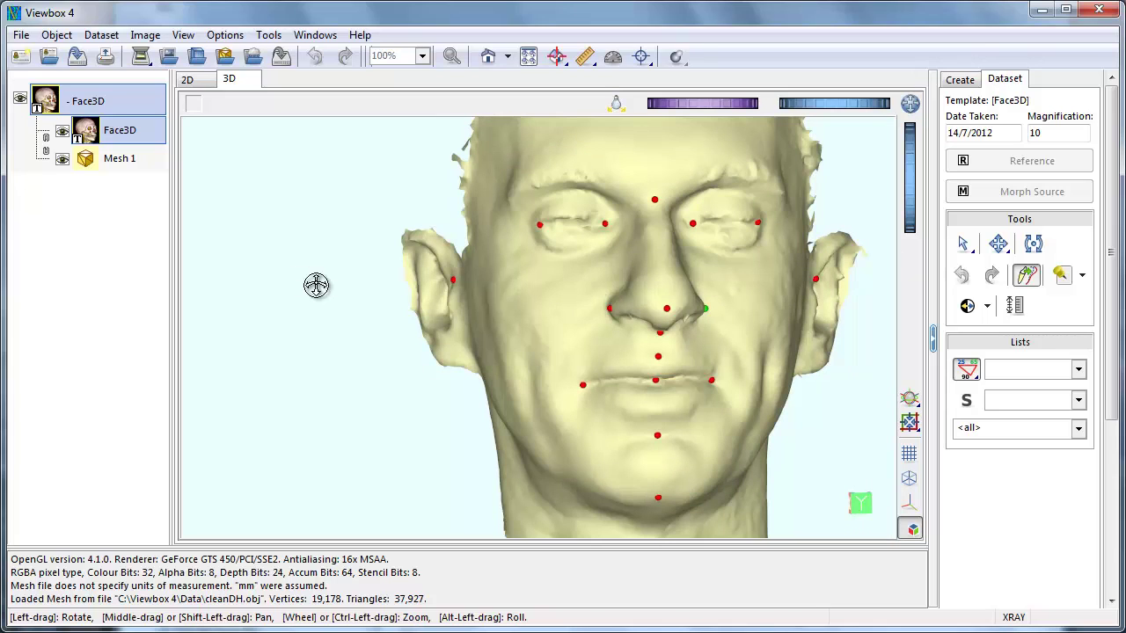
click(137, 163)
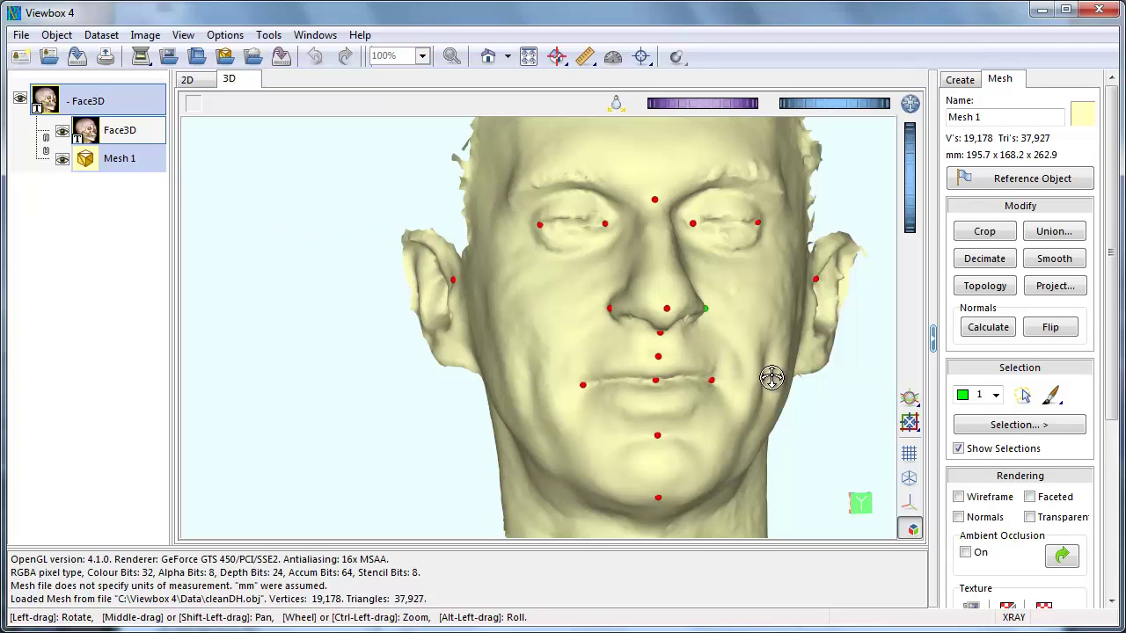
Step: Switch Mesh 1 to paint-brush triangle selection with a brush size of 1000
click(1024, 397)
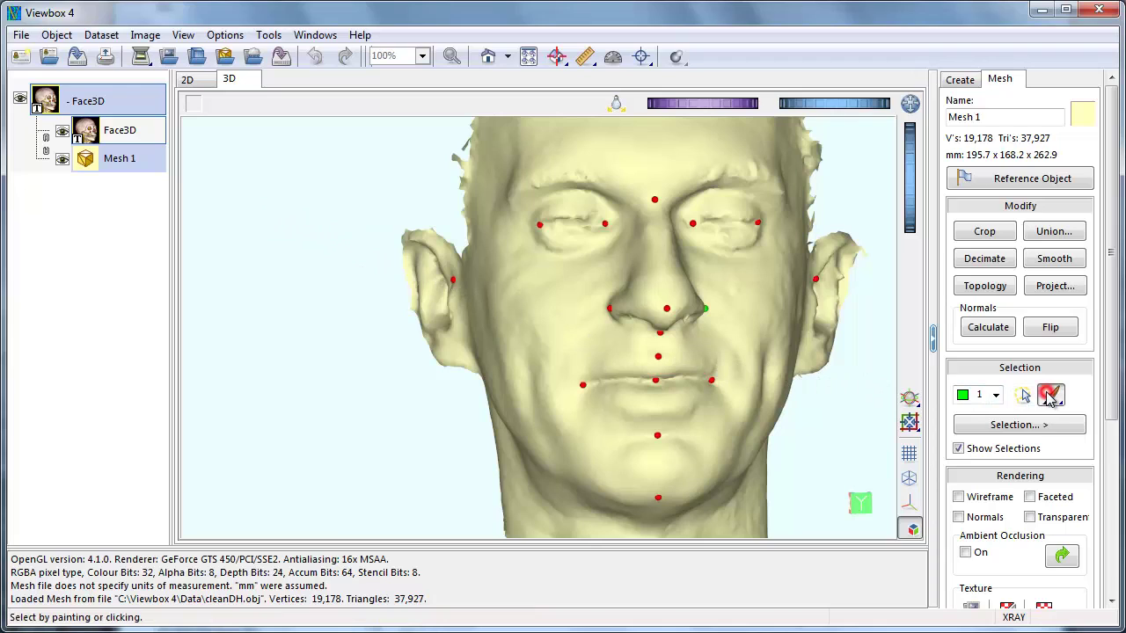
click(1050, 396)
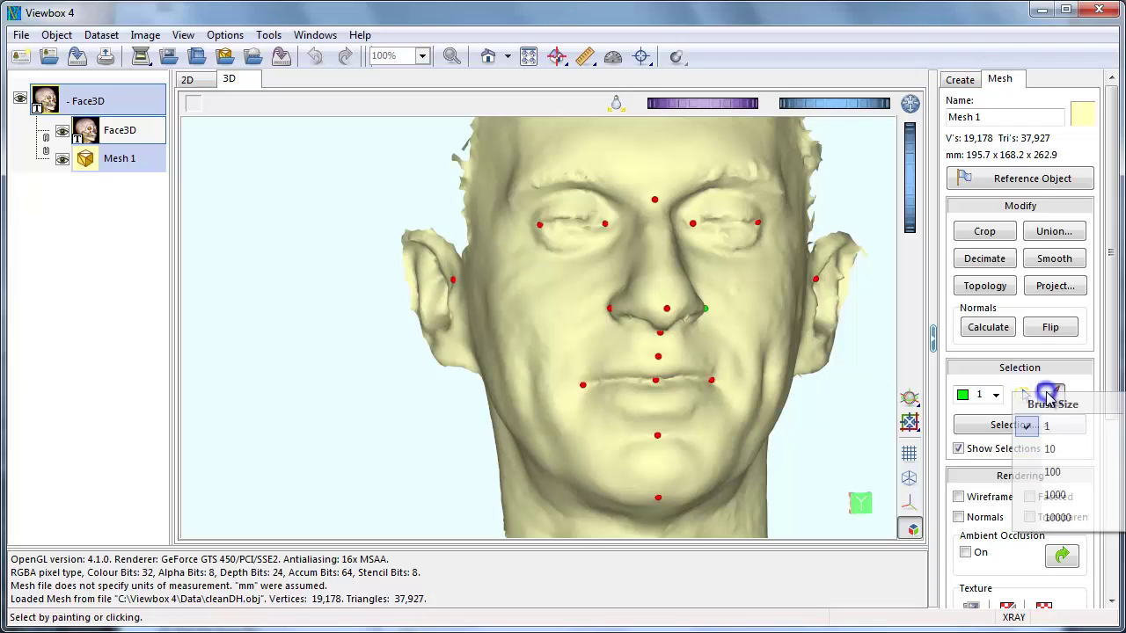
click(1054, 495)
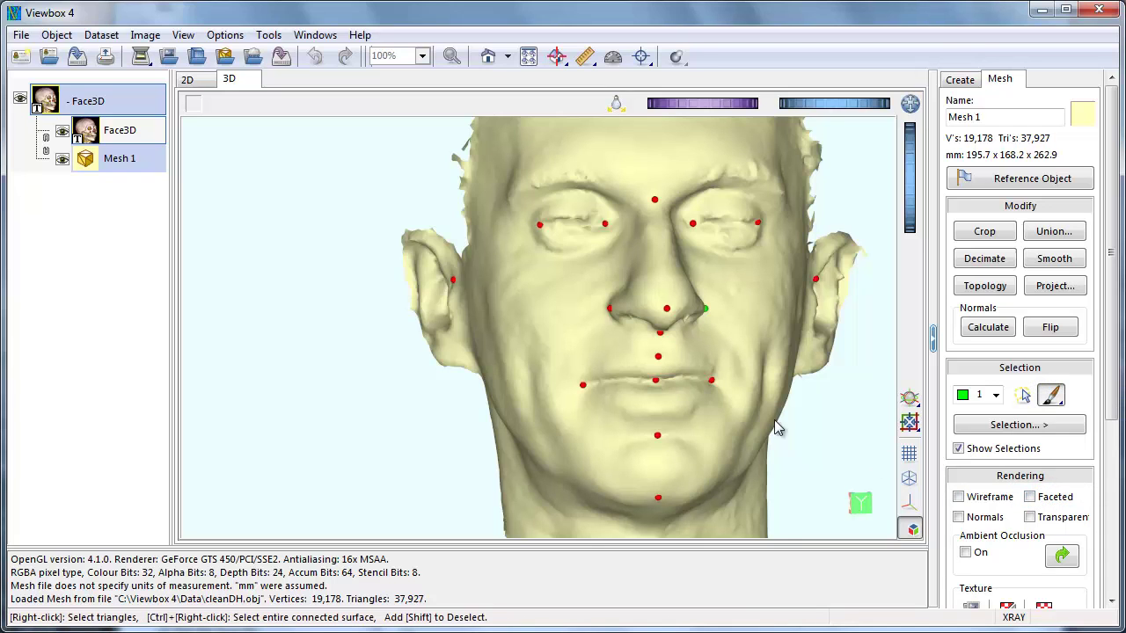
Step: Paint the cheeks, jaw, chin and nose green, turning the head to reach both sides
drag(585, 318, 640, 324)
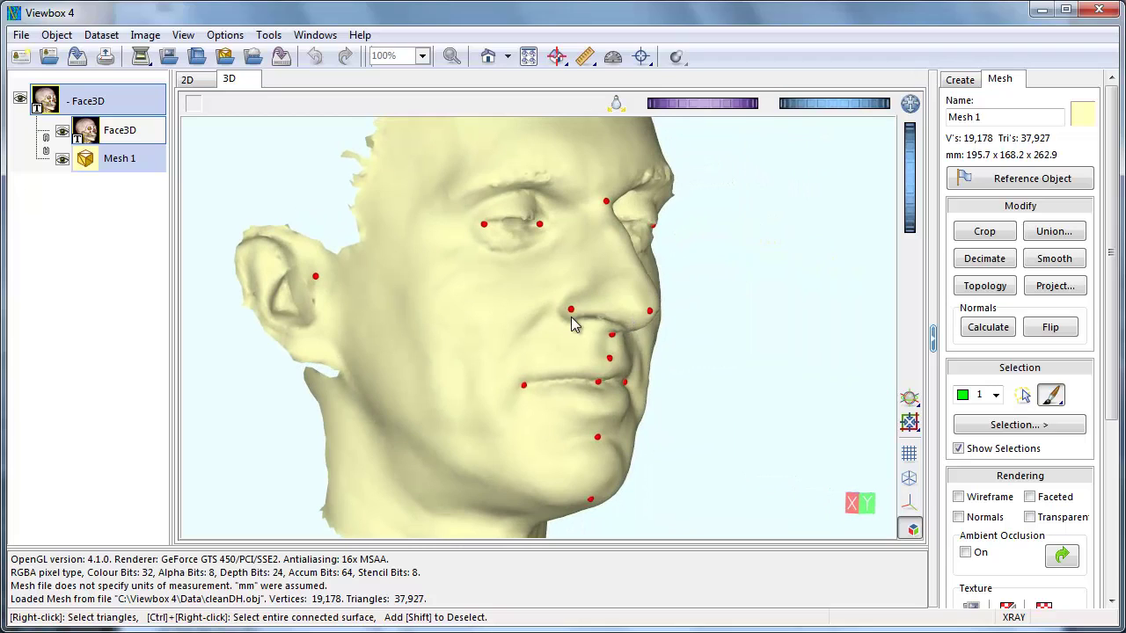
mouse_move(533, 289)
right_down()
mouse_move(491, 313)
mouse_move(391, 313)
mouse_move(400, 338)
right_up()
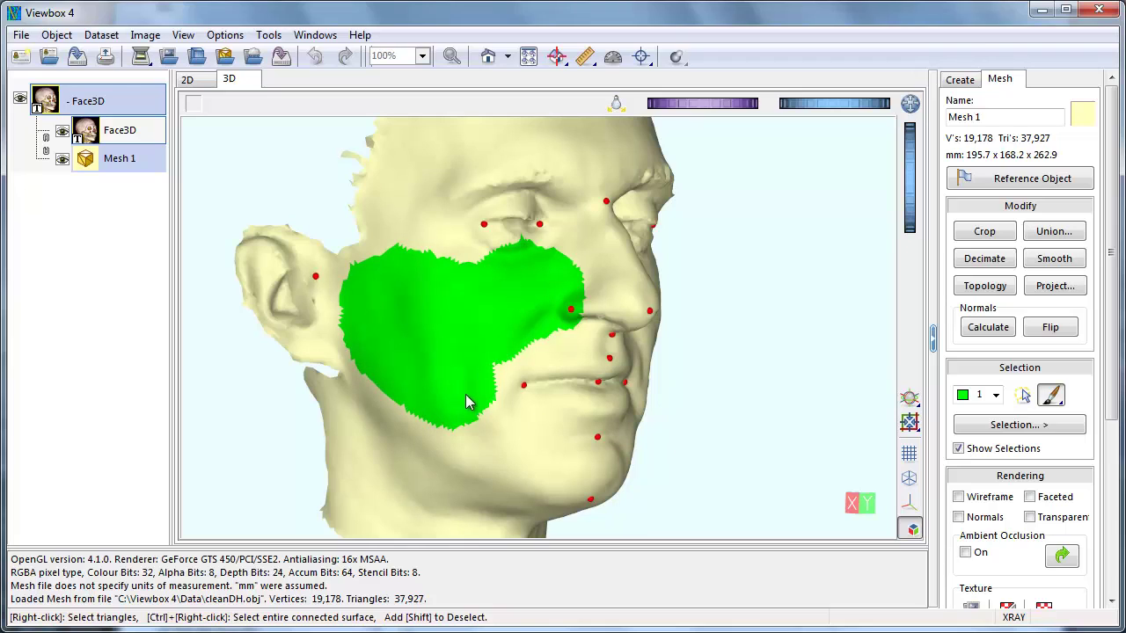
mouse_move(466, 397)
right_down()
mouse_move(519, 434)
mouse_move(575, 453)
mouse_move(609, 377)
mouse_move(605, 352)
mouse_move(585, 340)
mouse_move(549, 352)
mouse_move(593, 267)
mouse_move(572, 206)
mouse_move(510, 202)
mouse_move(448, 243)
right_up()
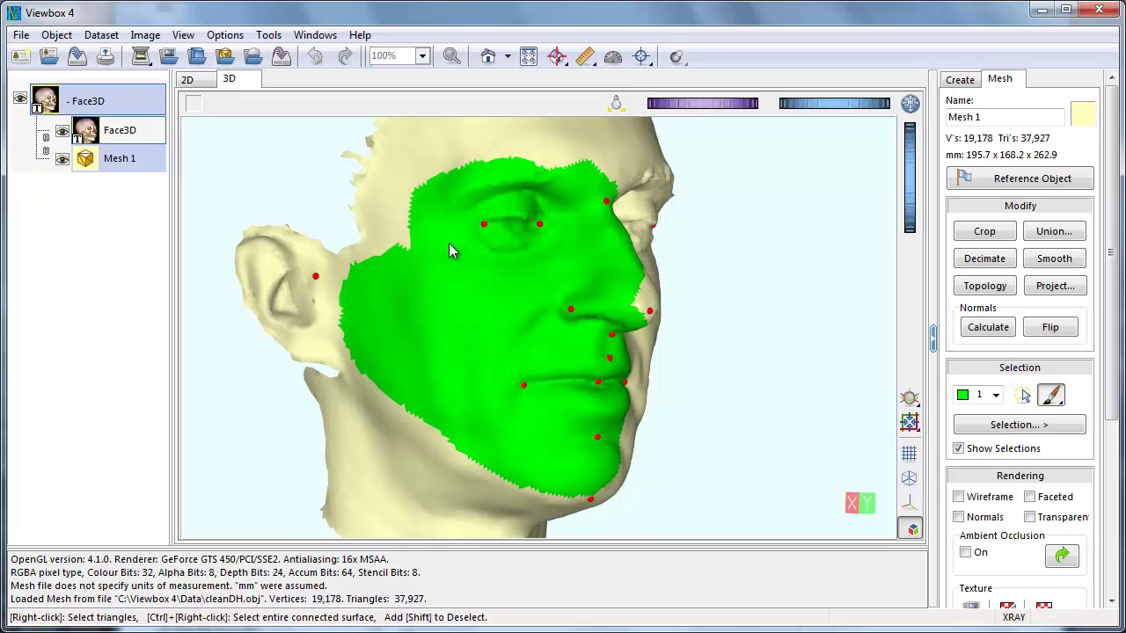
drag(610, 352, 546, 341)
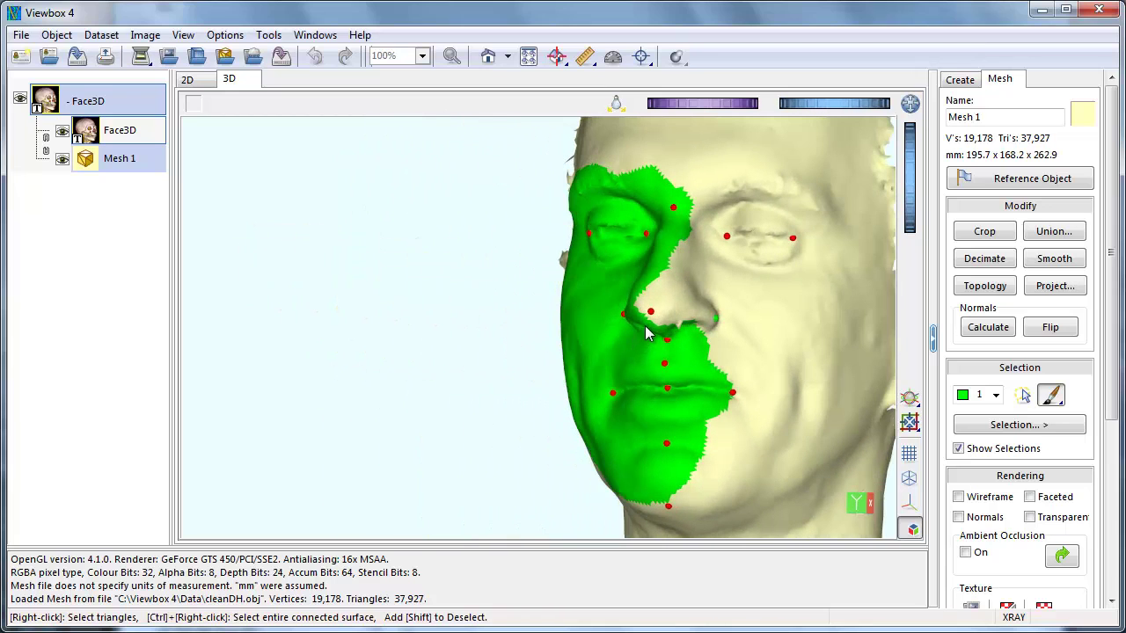
mouse_move(647, 333)
right_down()
mouse_move(768, 249)
mouse_move(809, 271)
mouse_move(810, 341)
right_up()
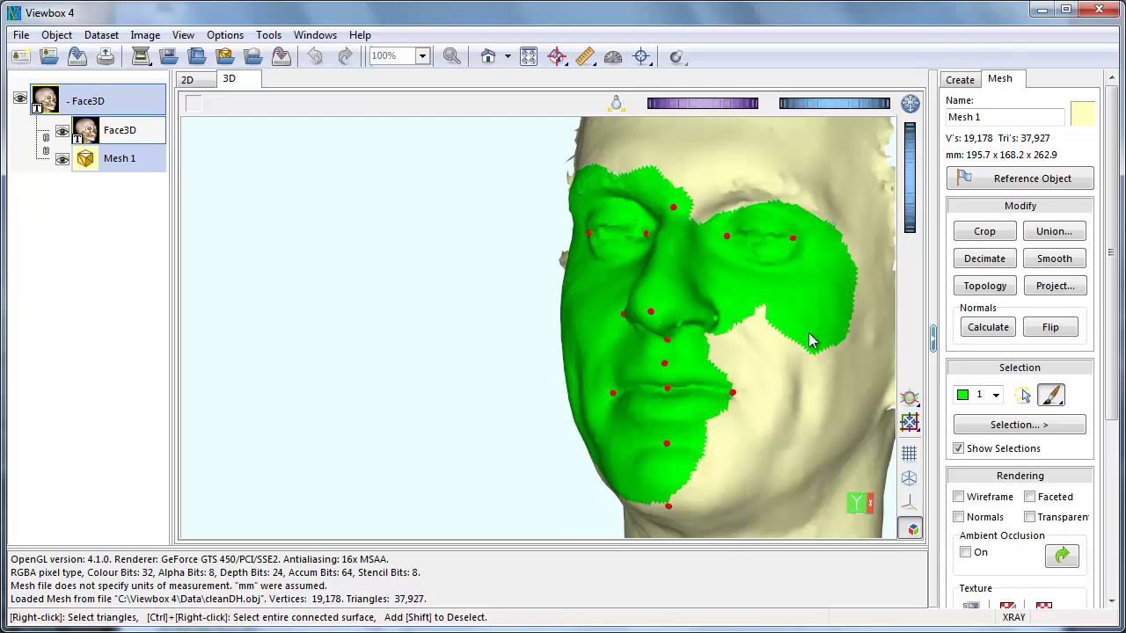
right_drag(717, 472, 786, 310)
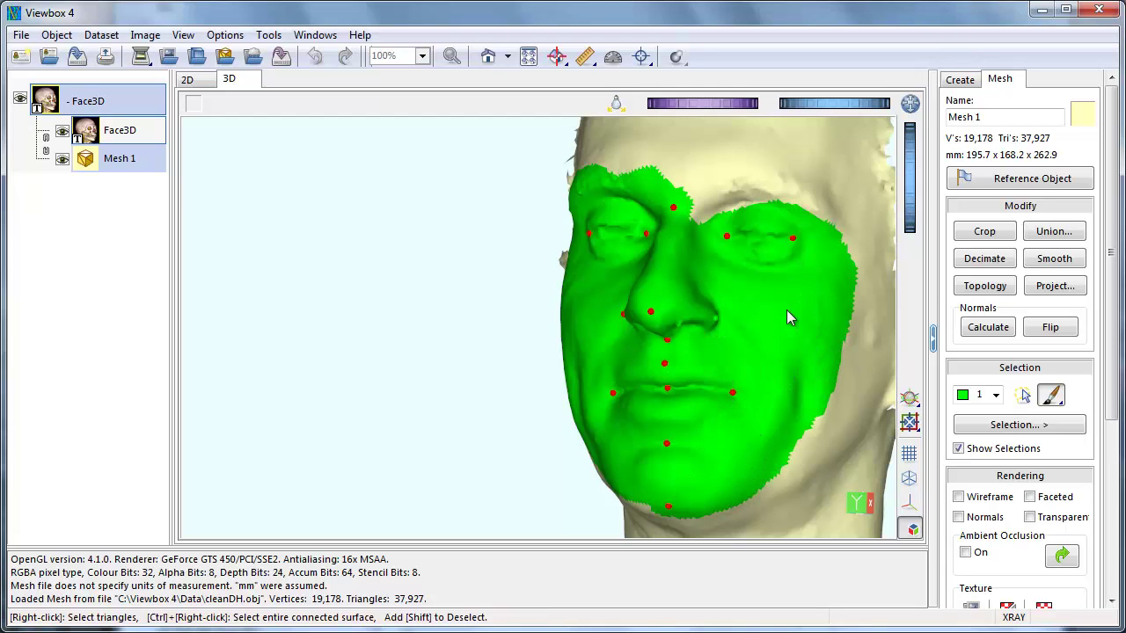
drag(786, 309, 576, 283)
mouse_move(711, 253)
right_down()
mouse_move(751, 315)
mouse_move(741, 345)
mouse_move(643, 453)
right_up()
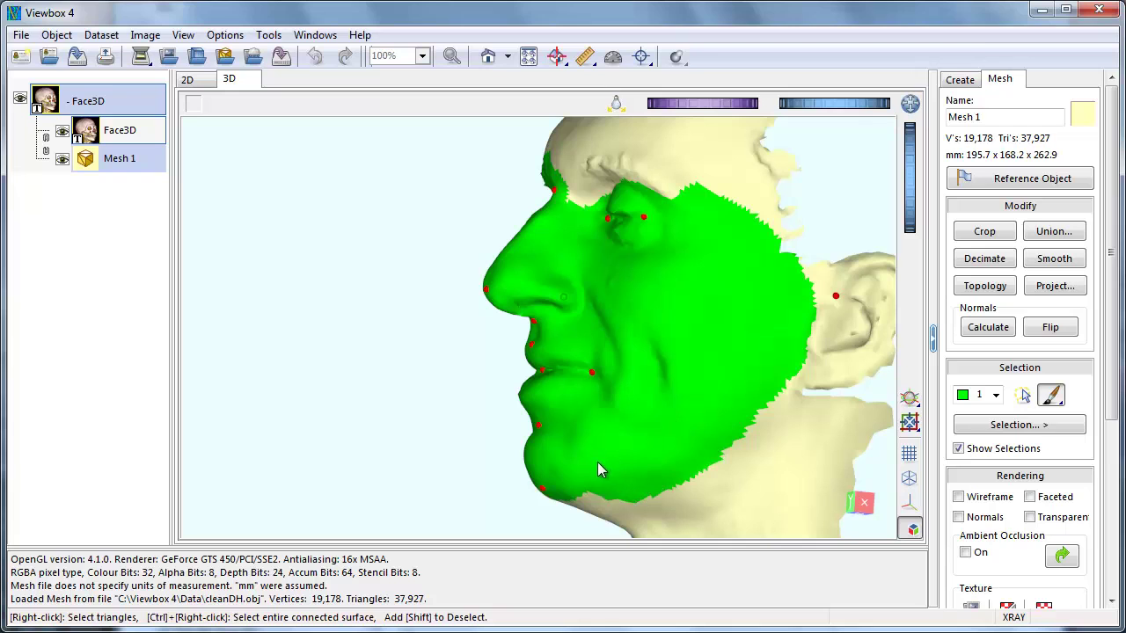
mouse_move(642, 312)
mouse_down()
mouse_move(731, 352)
mouse_move(738, 336)
mouse_move(744, 345)
mouse_up()
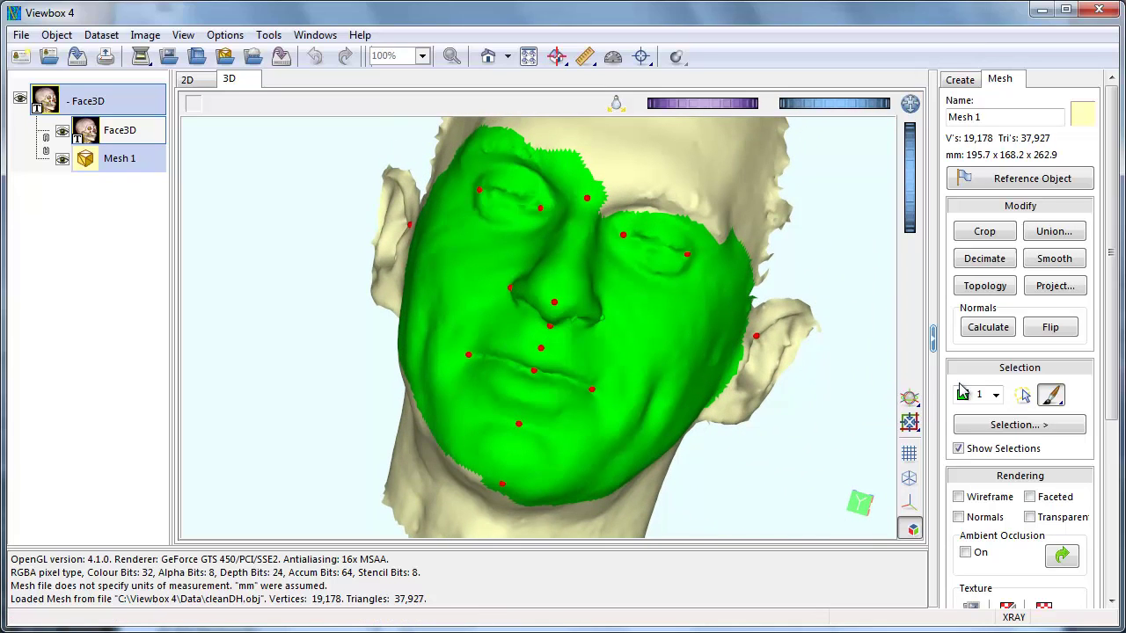
Step: With a new brush size, paint the forehead and brow, then unpaint both eyes
click(1049, 393)
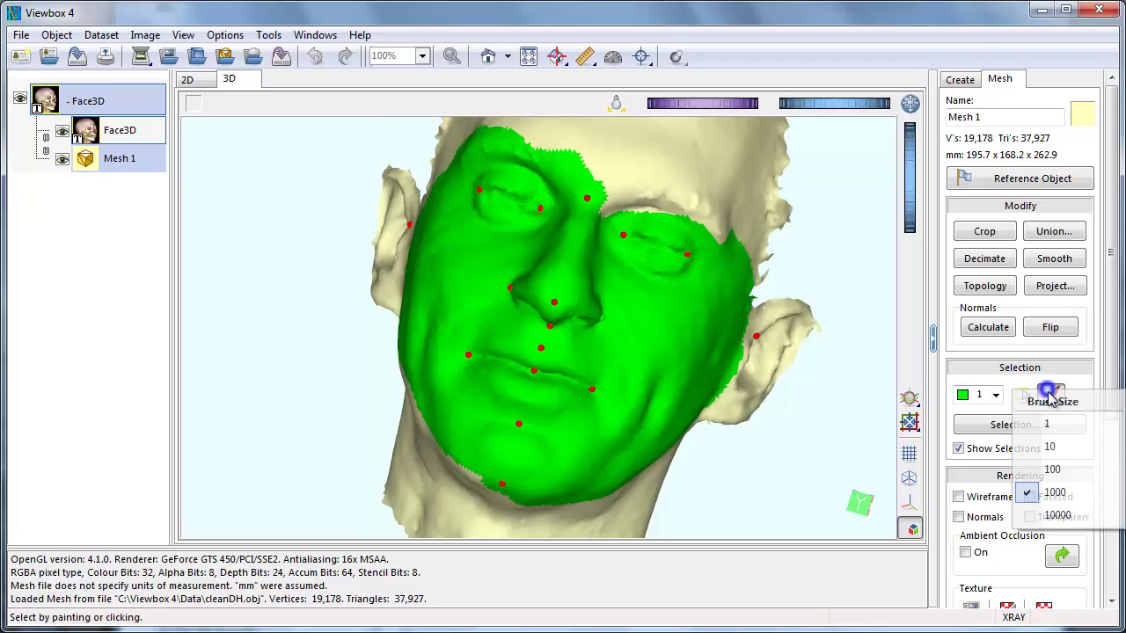
click(1065, 464)
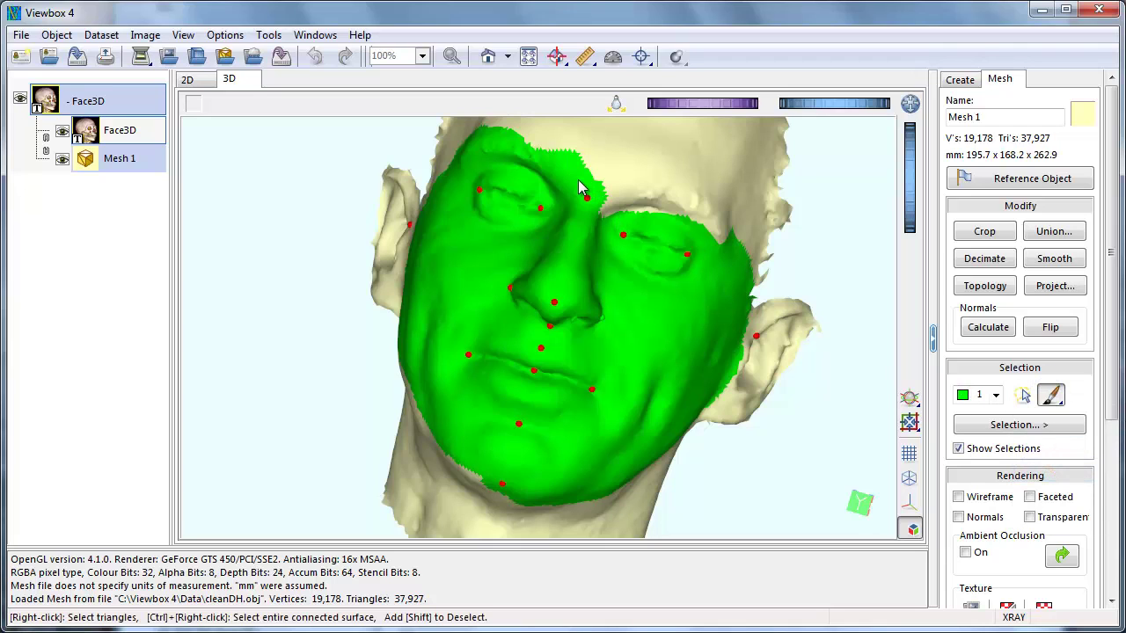
mouse_move(581, 188)
right_down()
mouse_move(586, 176)
mouse_move(606, 217)
mouse_move(667, 211)
mouse_move(727, 246)
right_up()
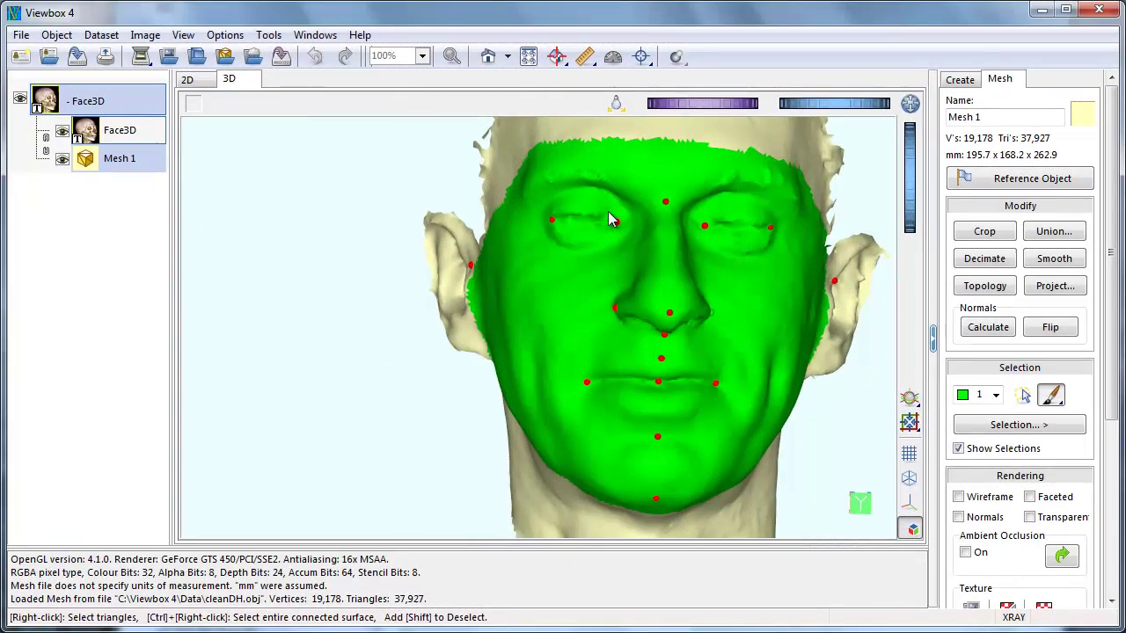
shift+right_drag(605, 212, 573, 214)
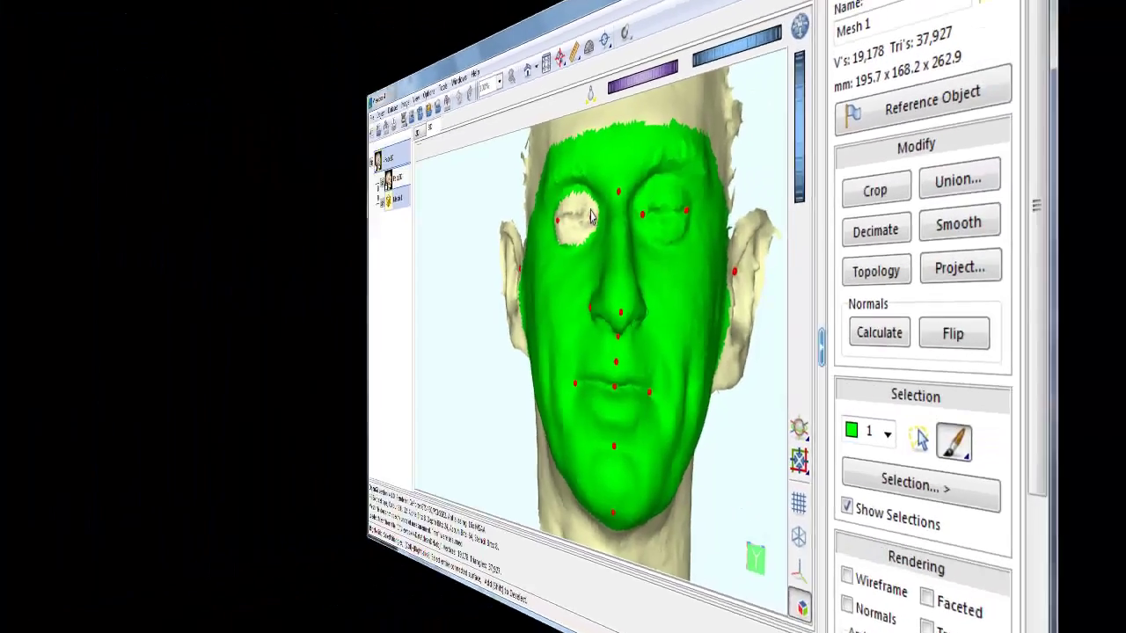
shift+right_drag(774, 226, 695, 226)
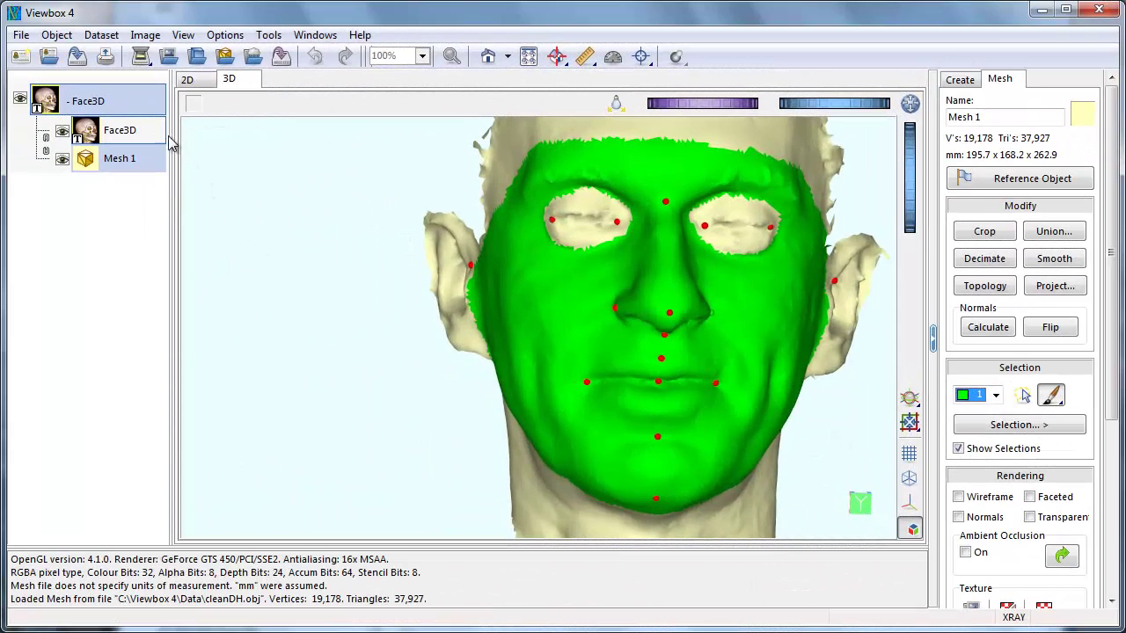
Step: Open Edit Point Coordinates from the Dataset menu and bring the S rows into view
click(101, 35)
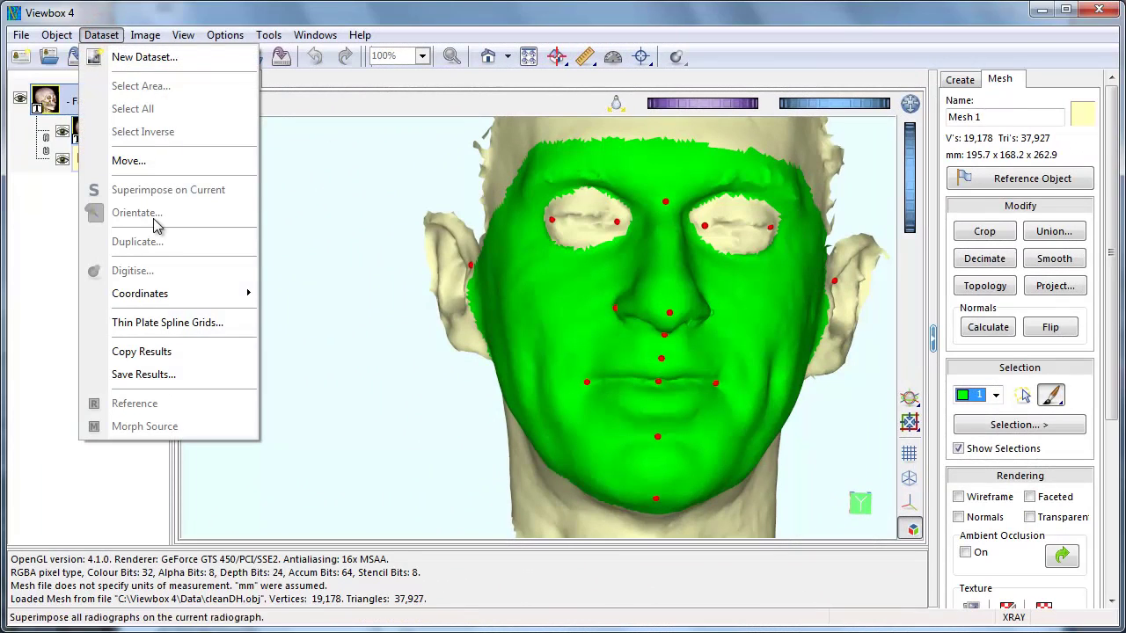
mouse_move(179, 297)
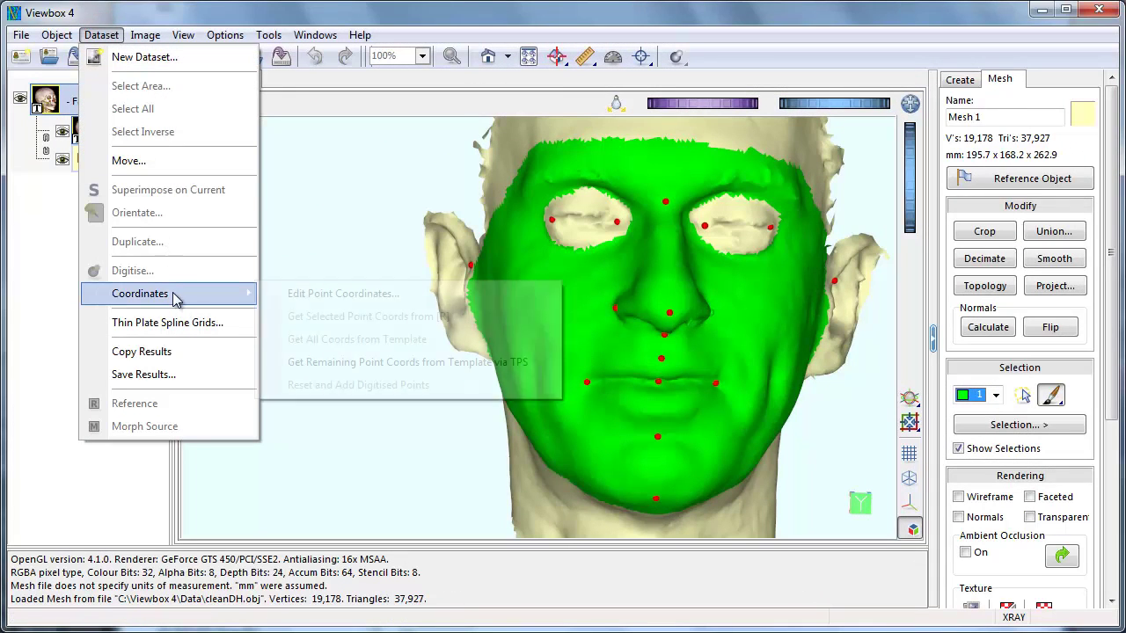
click(307, 296)
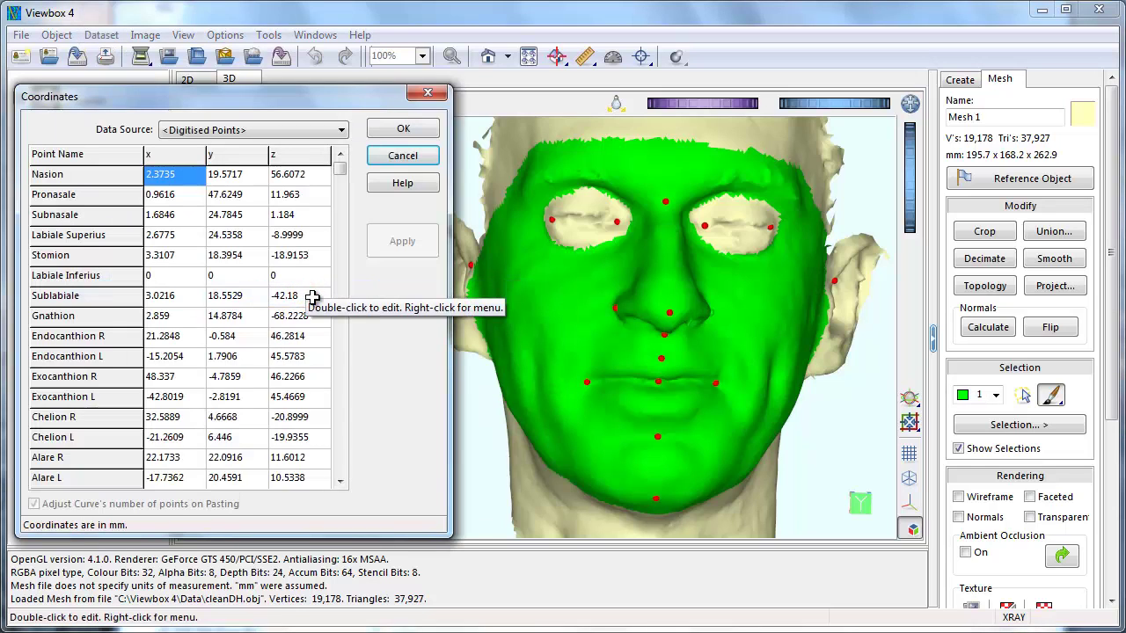
click(340, 483)
click(340, 483)
click(340, 483)
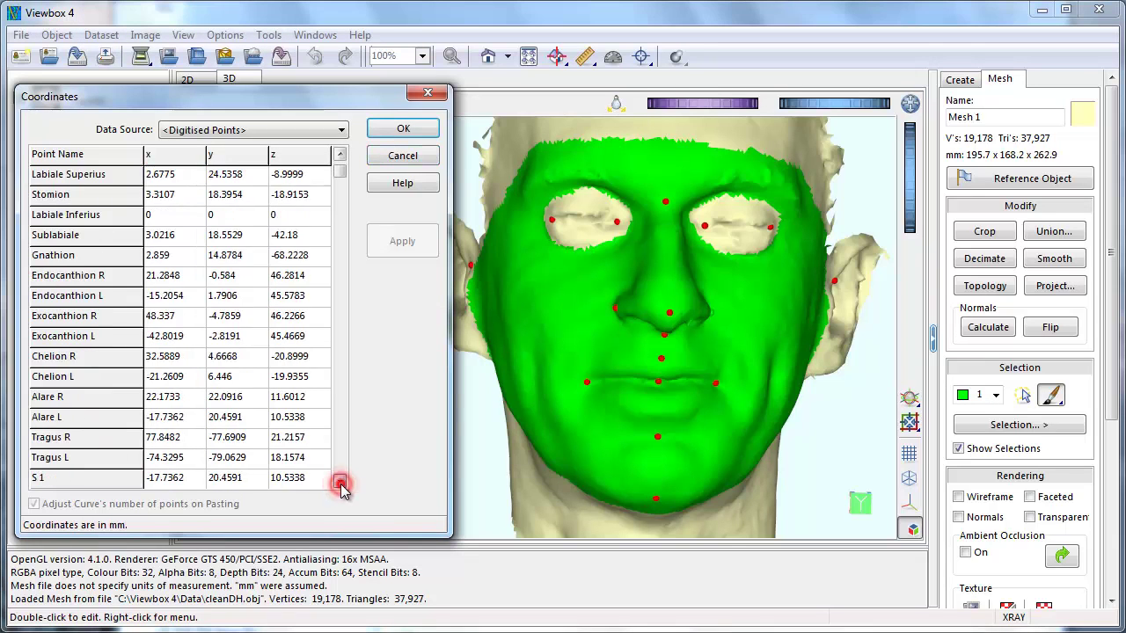
click(340, 482)
click(340, 483)
click(341, 483)
click(341, 483)
click(341, 483)
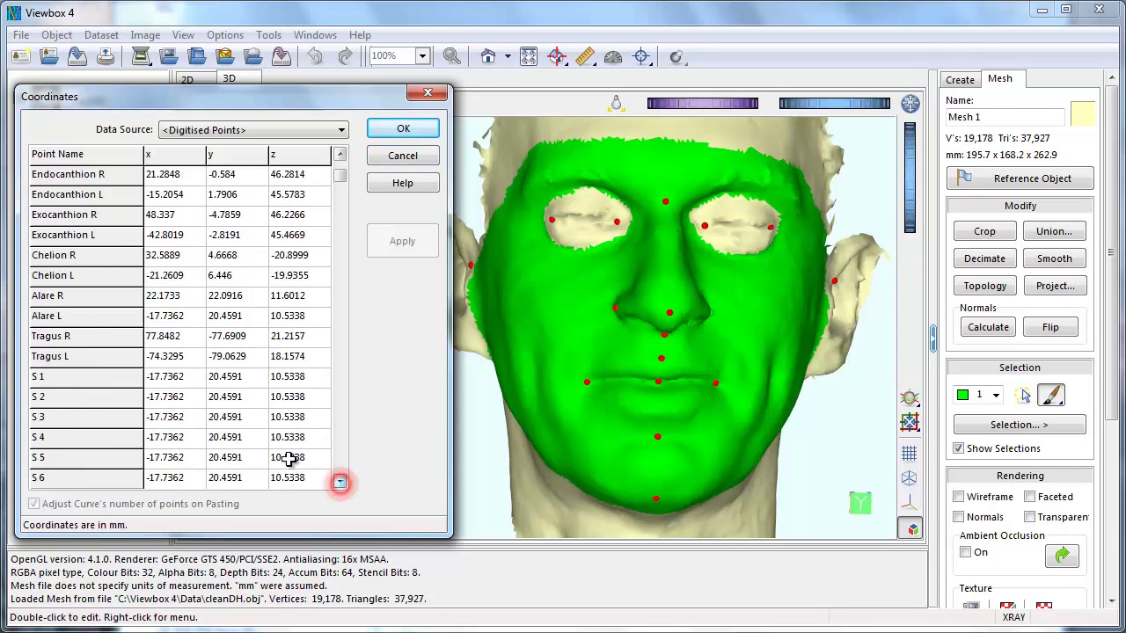
Step: Select the x values of S 1 to S 400 and distribute them randomly on the mesh
double_click(167, 377)
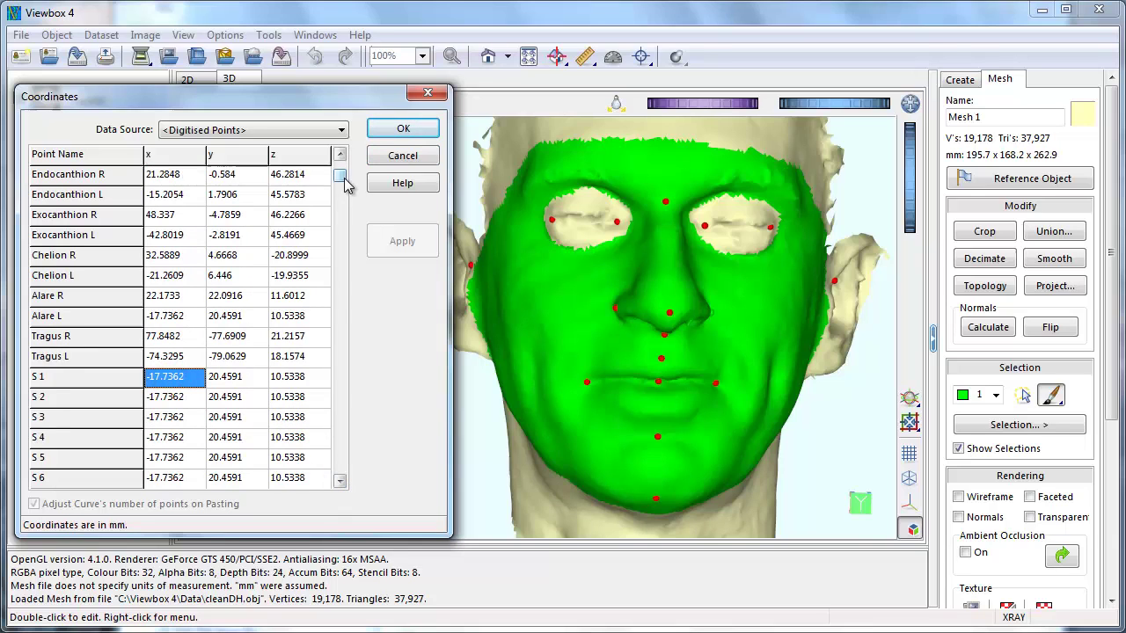
drag(341, 177, 343, 485)
shift+click(181, 477)
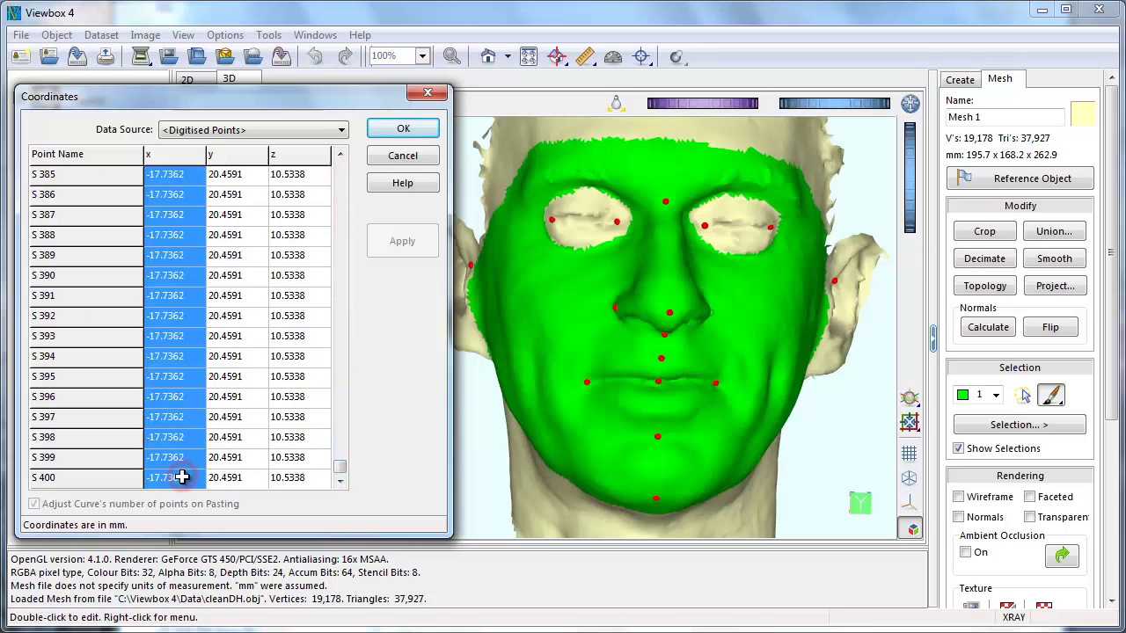
right_click(172, 222)
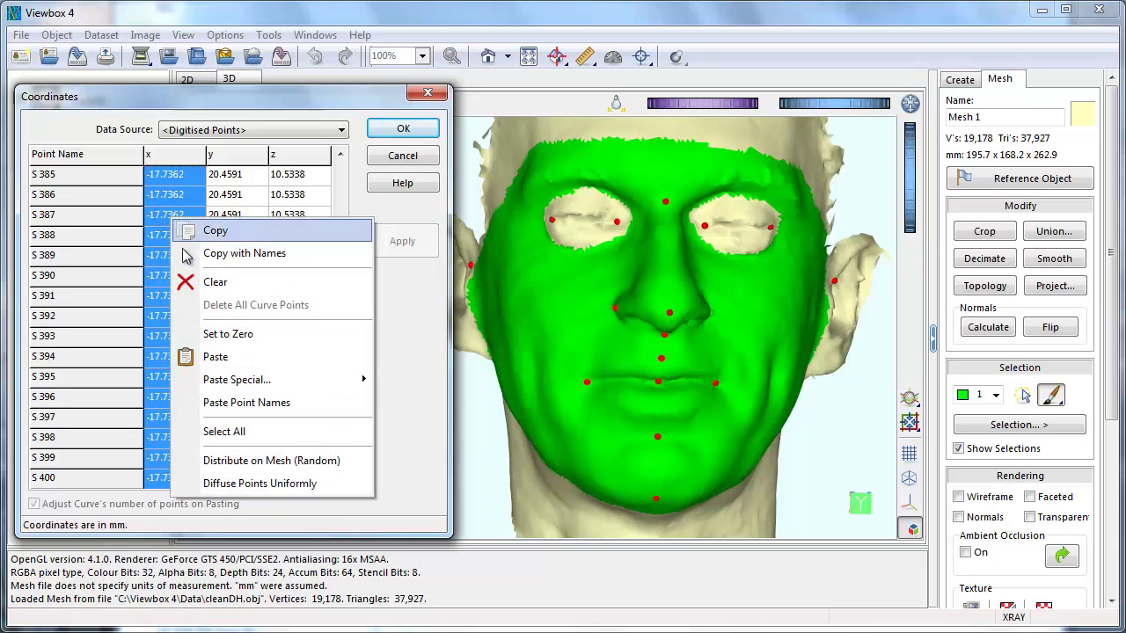
click(275, 462)
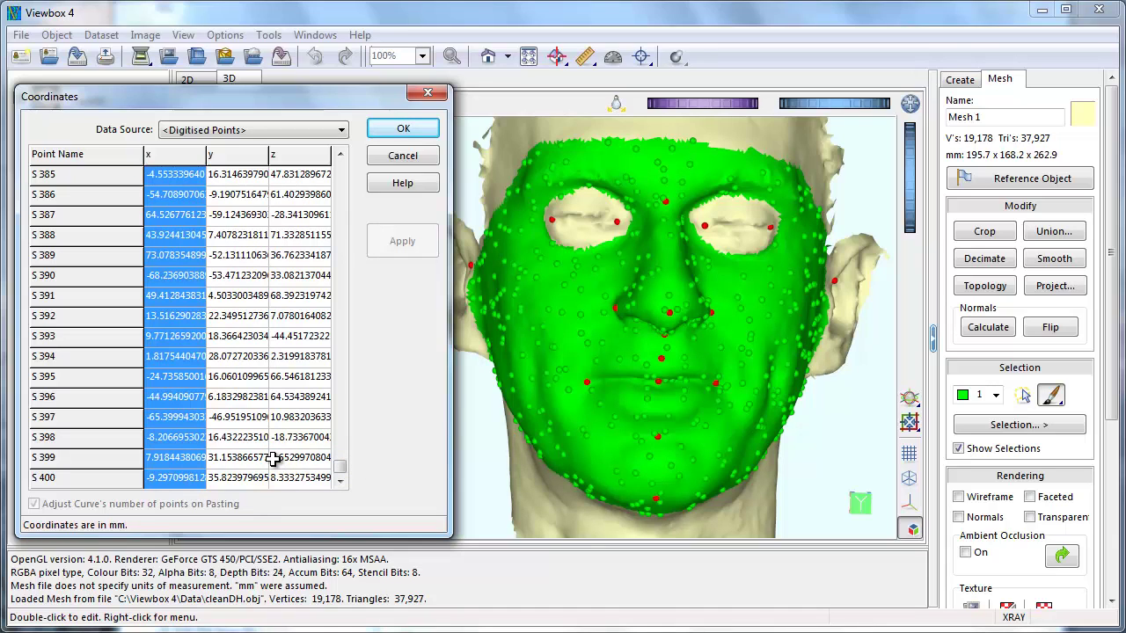
Step: Diffuse the selected S 1–S 400 points uniformly over the surface
right_click(169, 196)
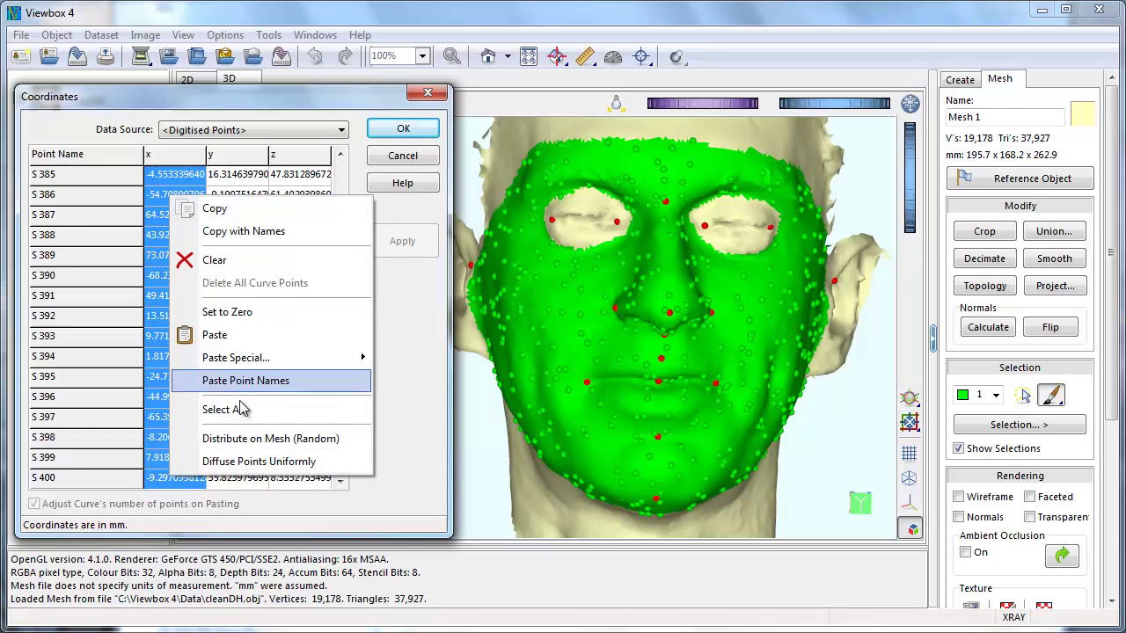
click(256, 462)
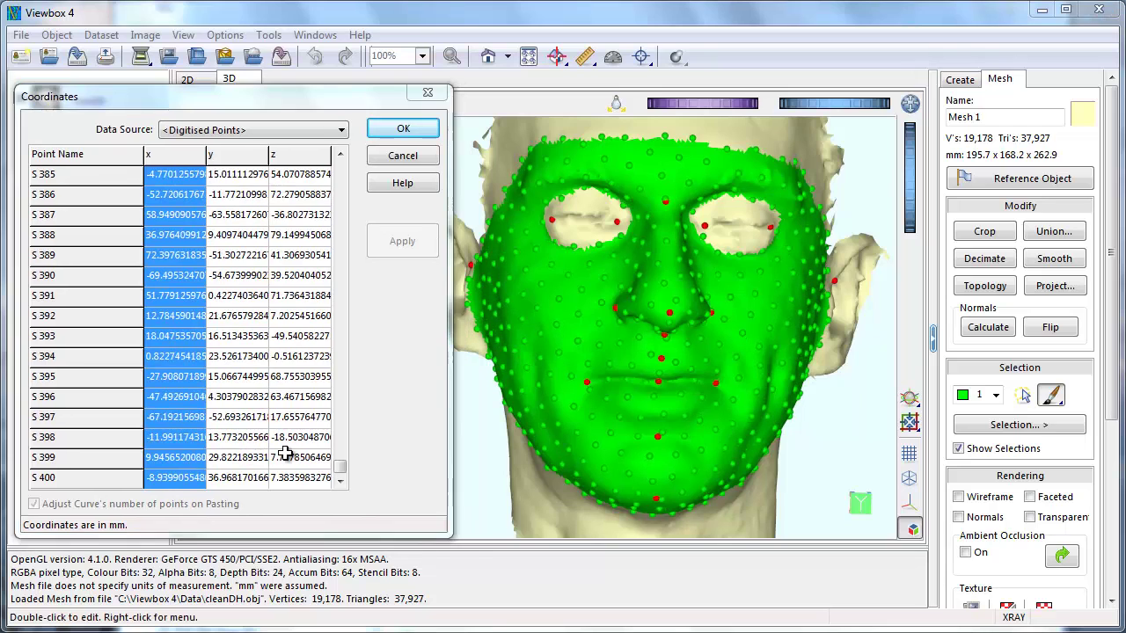
Step: Accept the new coordinates, clear the green surface selection, and turn off the paint brush
click(398, 130)
drag(403, 249, 563, 283)
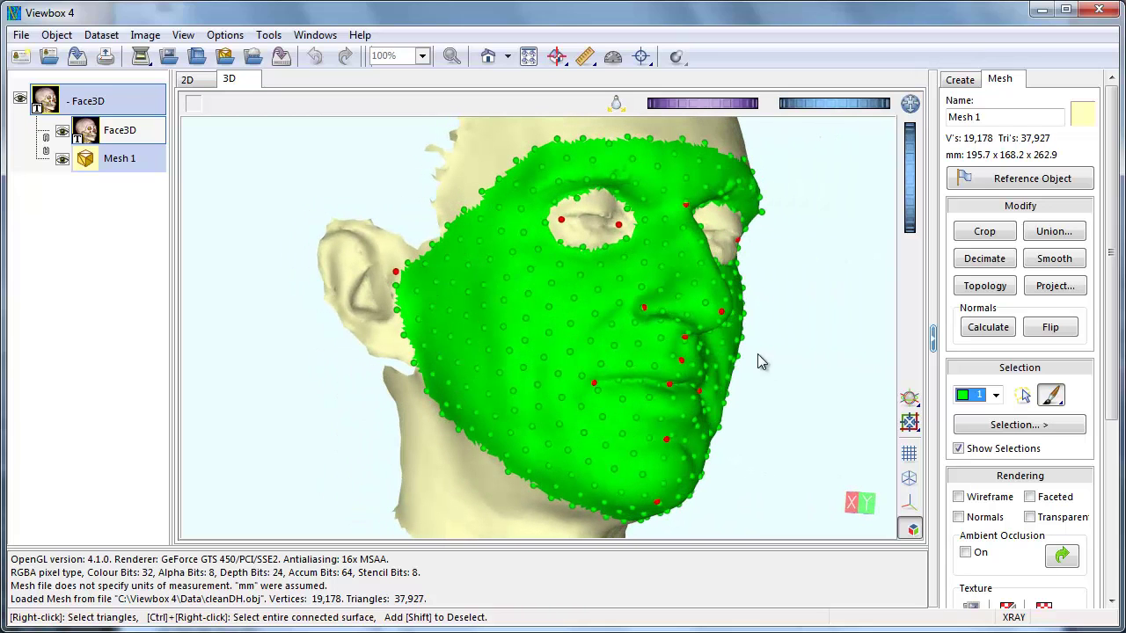
click(981, 426)
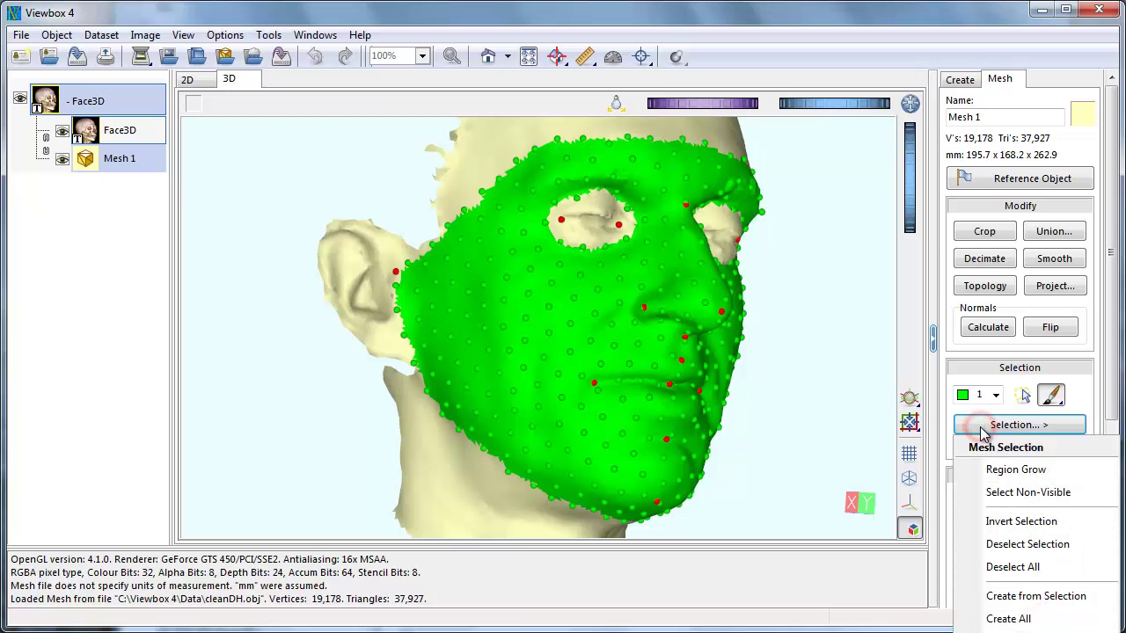
click(995, 543)
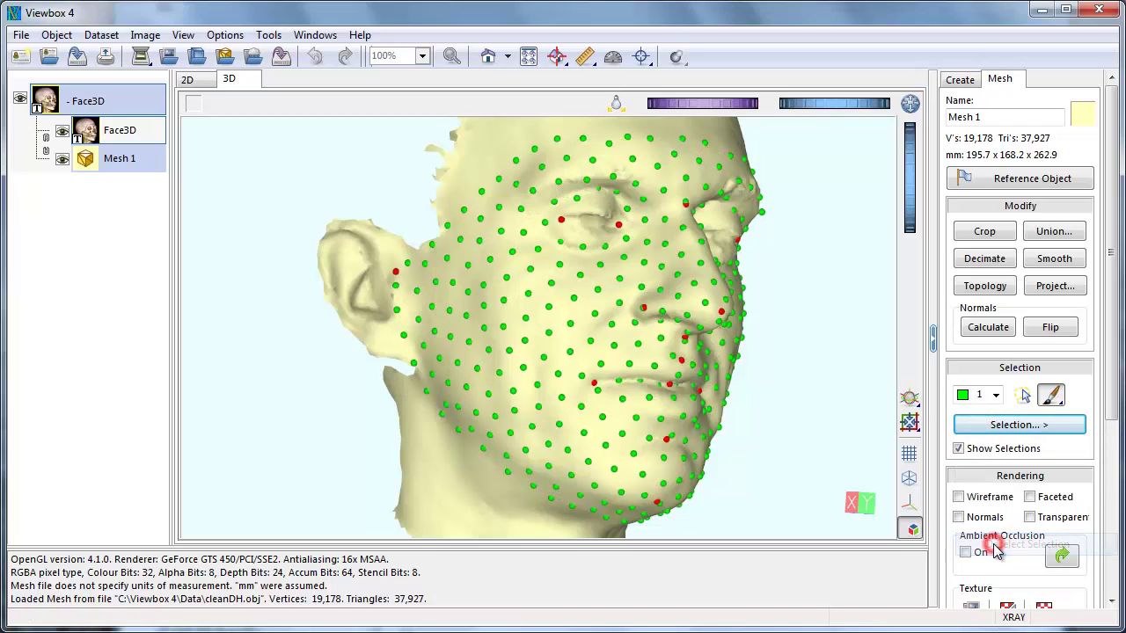
click(1050, 395)
mouse_move(861, 324)
mouse_down()
mouse_move(719, 324)
mouse_move(865, 326)
mouse_up()
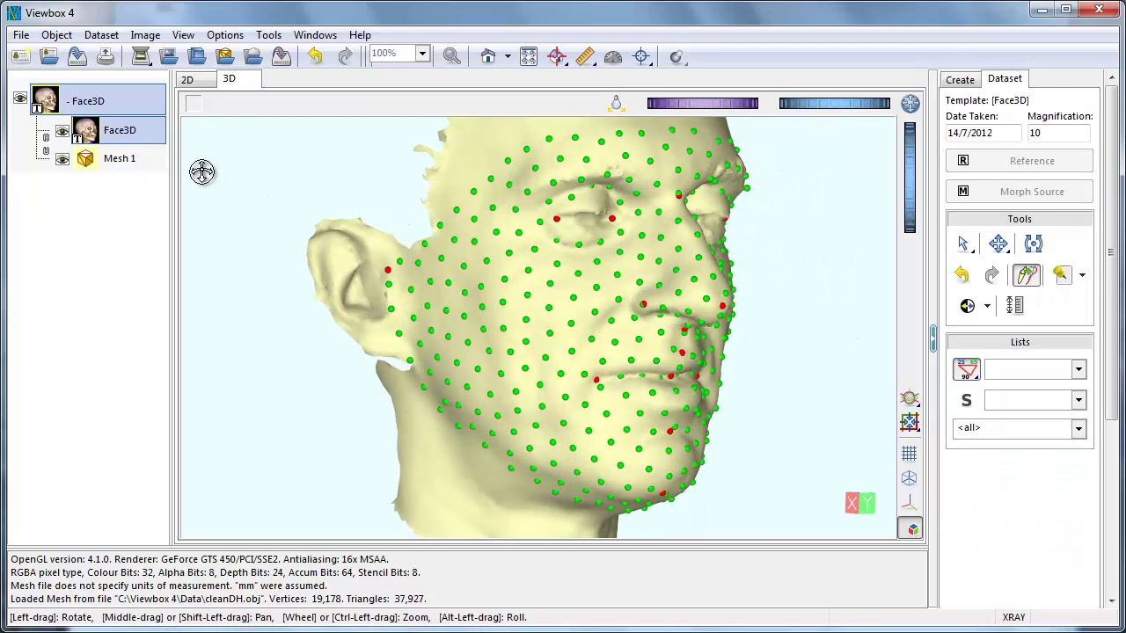
Step: Create a new sliding group named 'Full' for the Face3D template
right_click(145, 136)
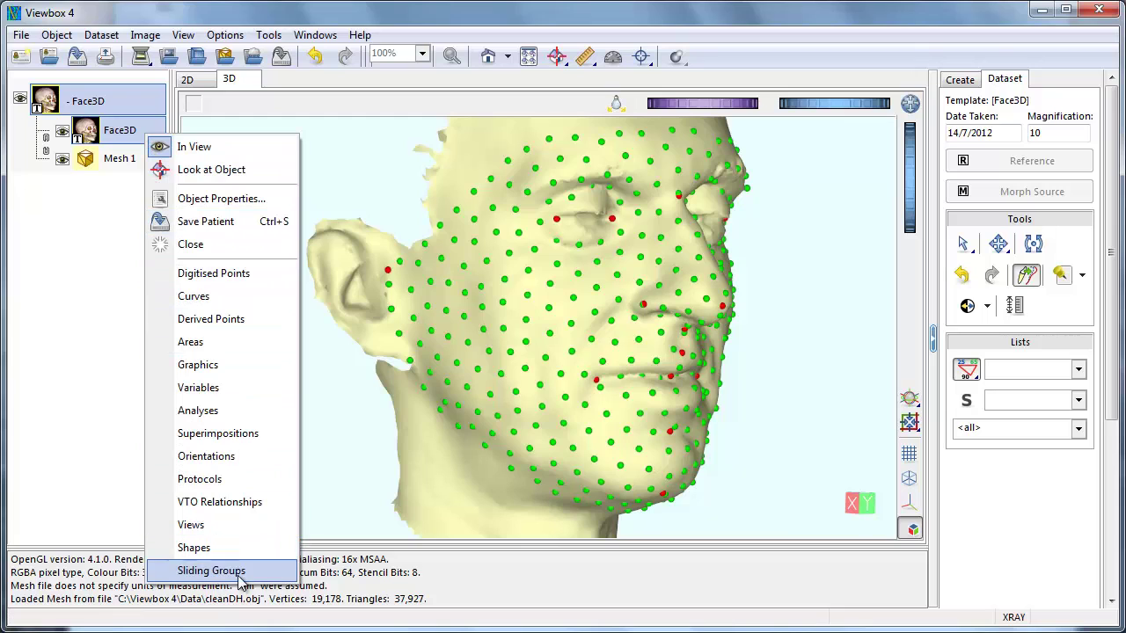
click(211, 571)
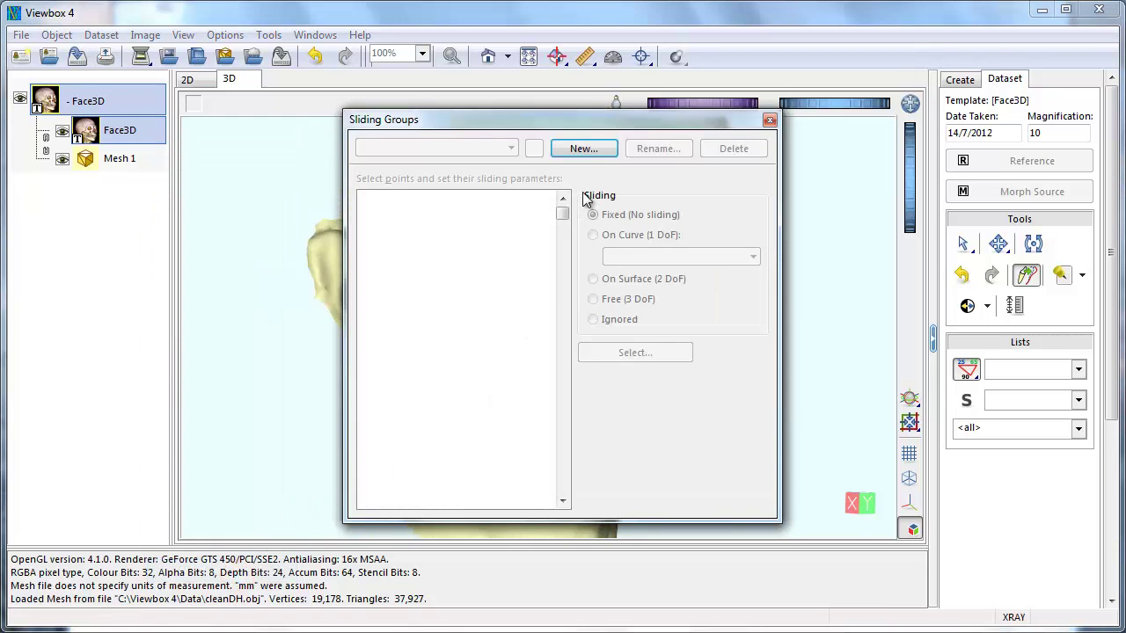
click(595, 153)
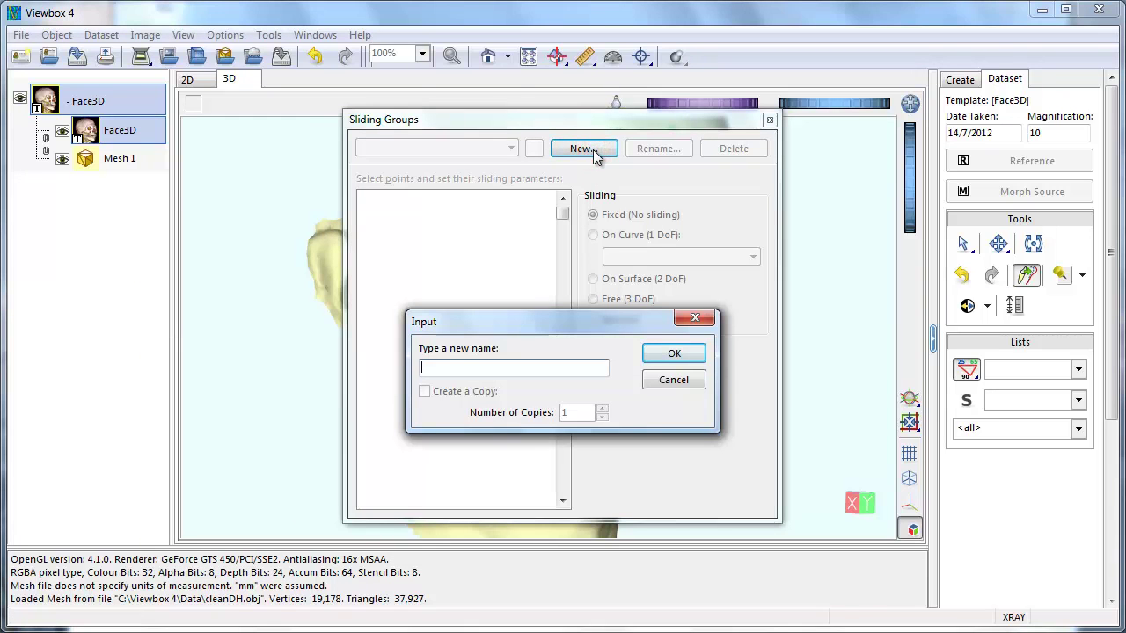
text(Full)
key(Return)
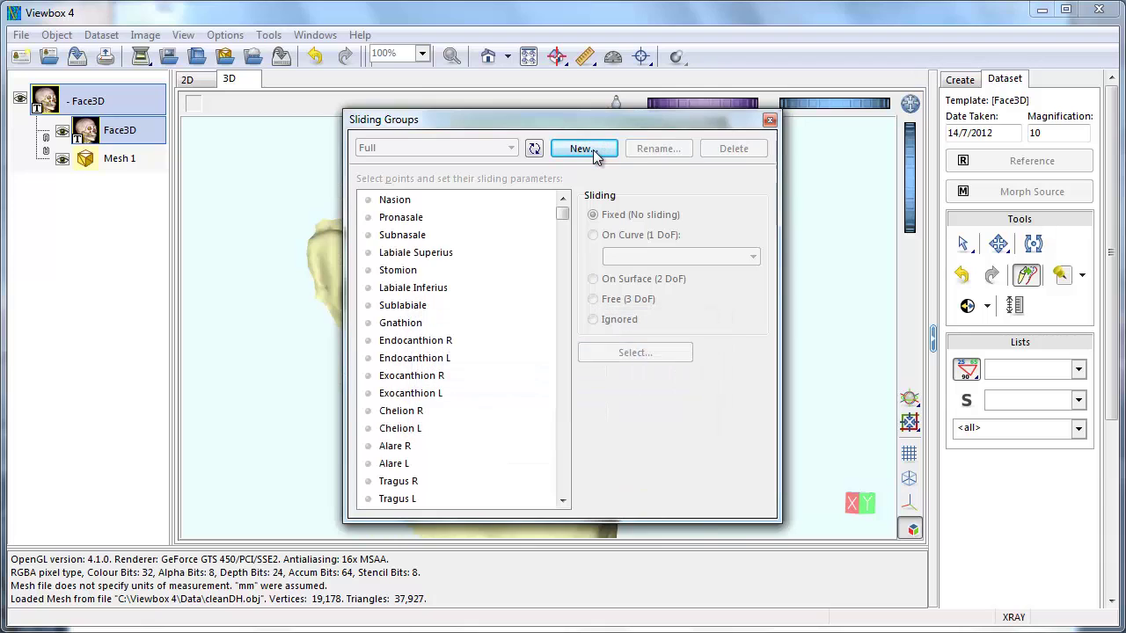
Step: Set the named landmarks from Nasion to Tragus L to Fixed (No sliding)
click(396, 200)
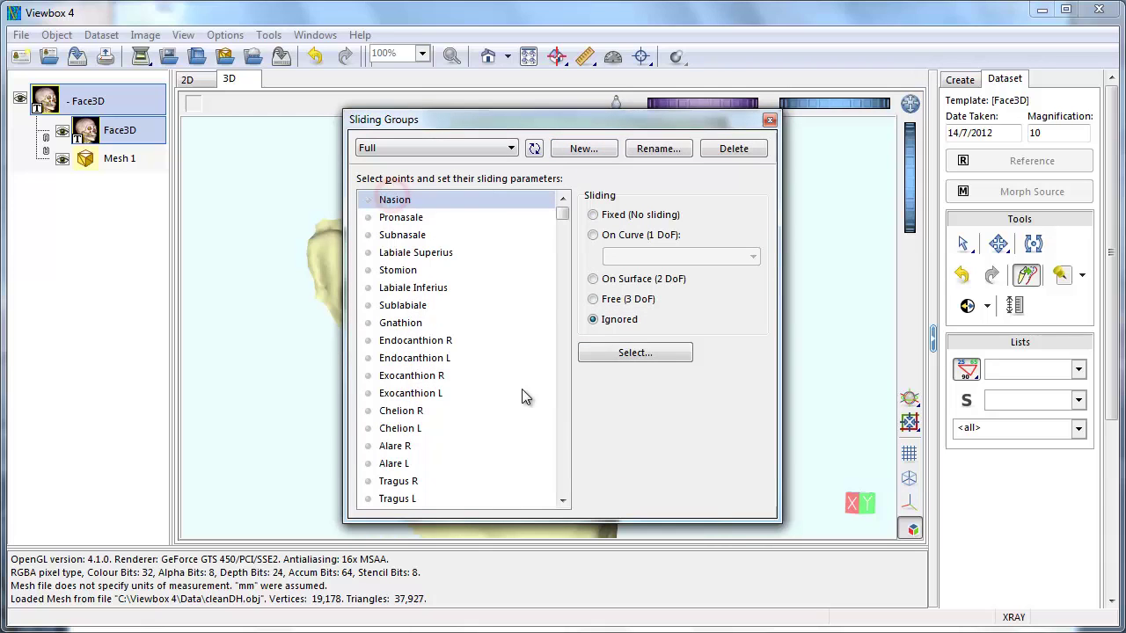
click(564, 501)
click(563, 500)
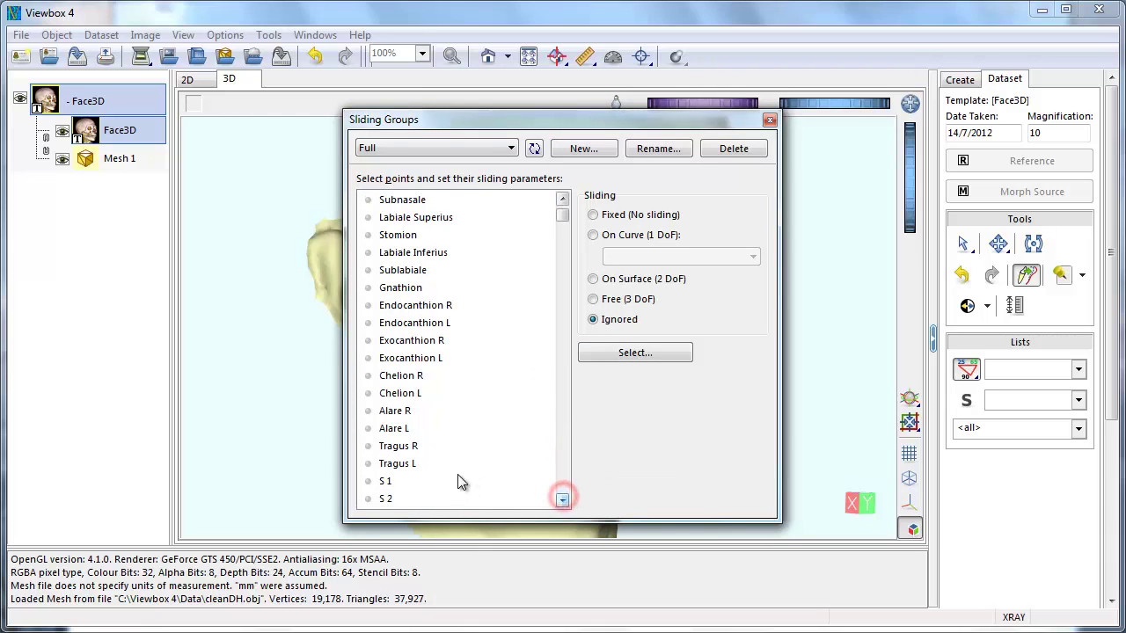
shift+click(407, 464)
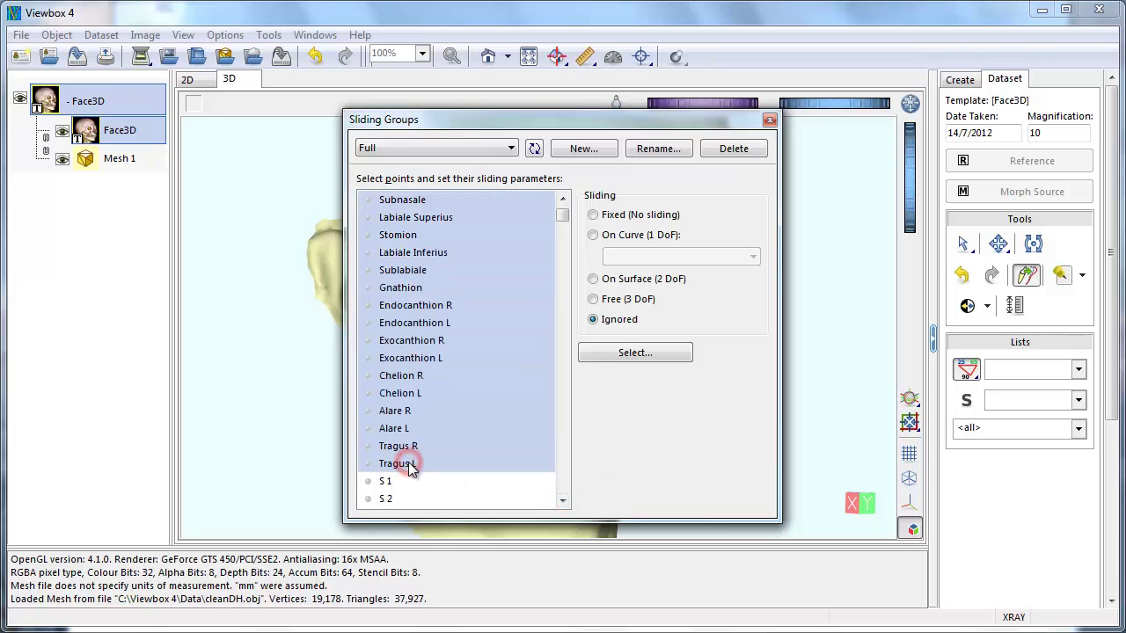
click(593, 214)
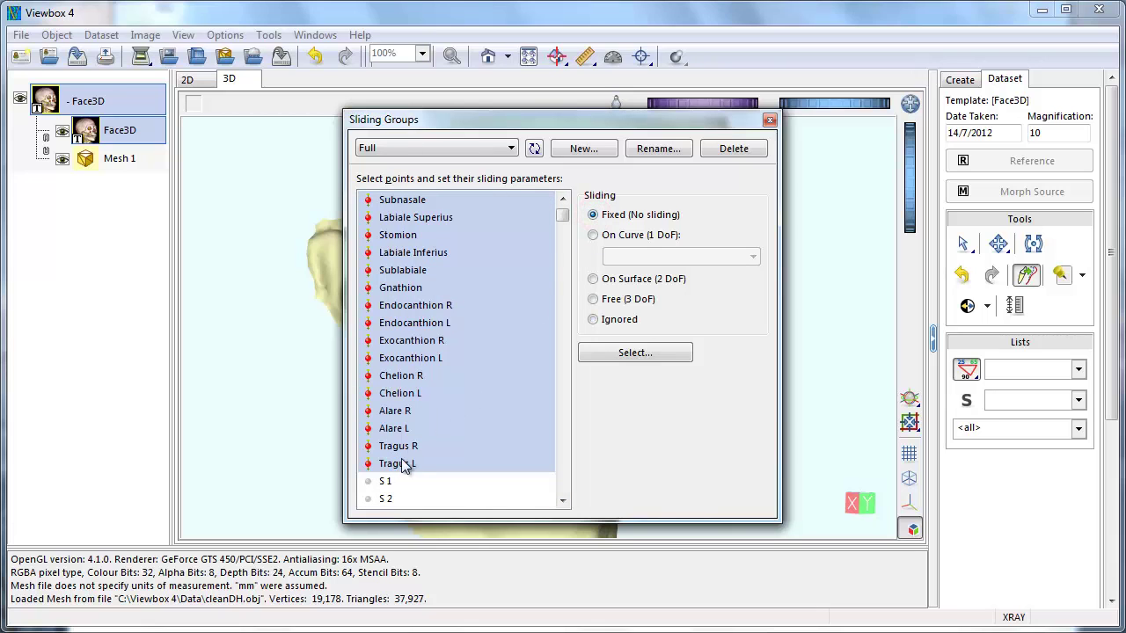
Step: Set semilandmarks S 1 to S 400 to slide On Surface (2 DoF)
click(387, 482)
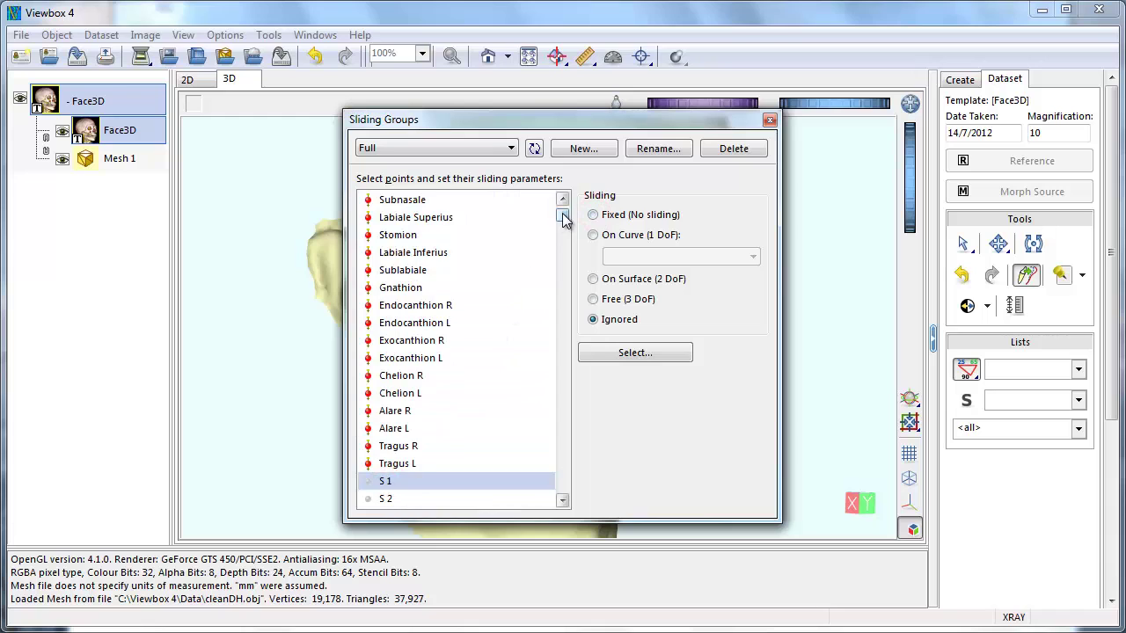
drag(563, 221, 566, 499)
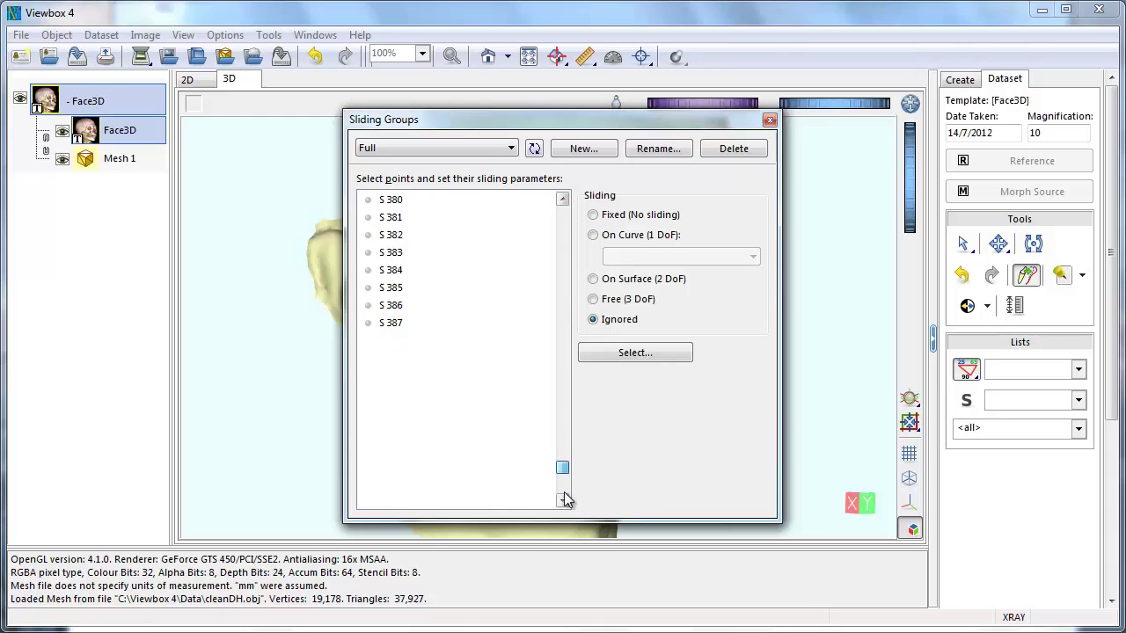
click(563, 499)
shift+click(411, 499)
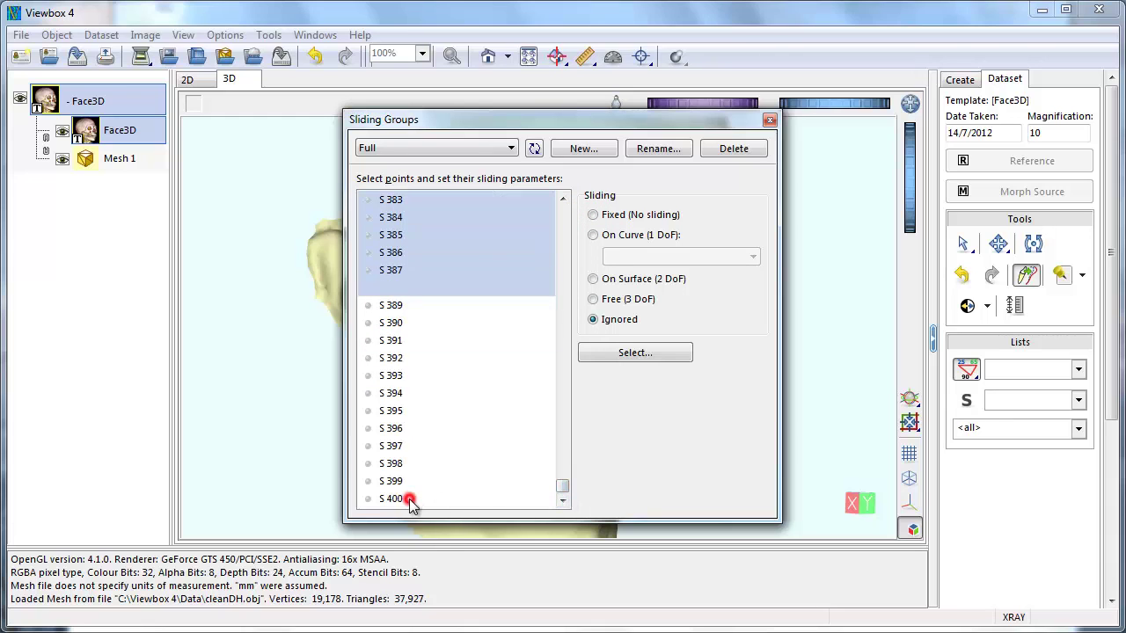
click(606, 281)
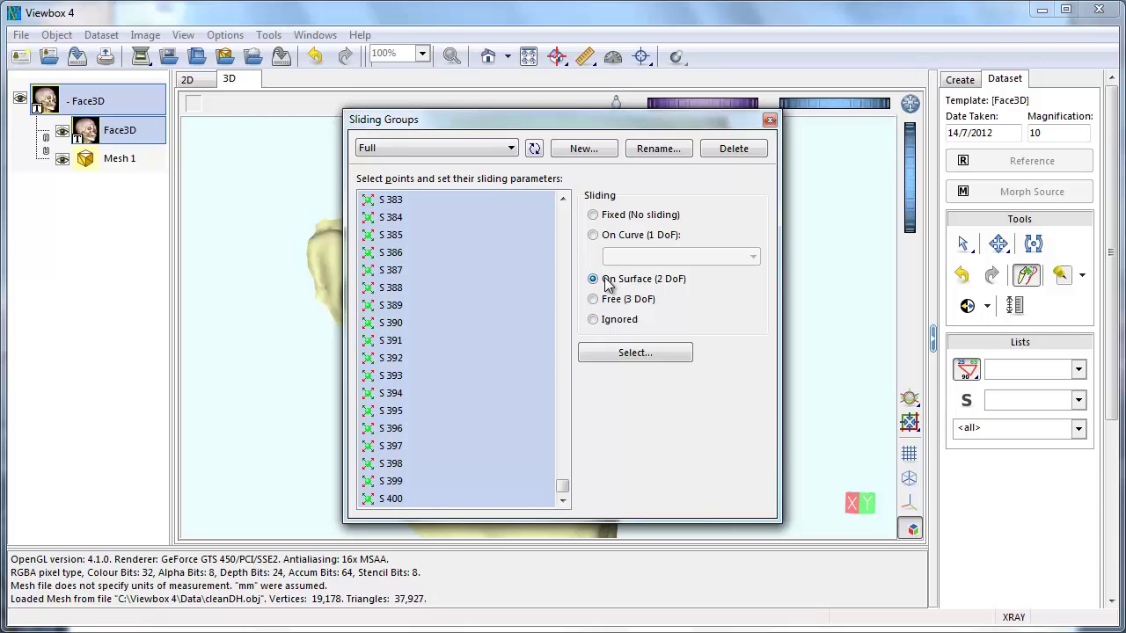
click(767, 121)
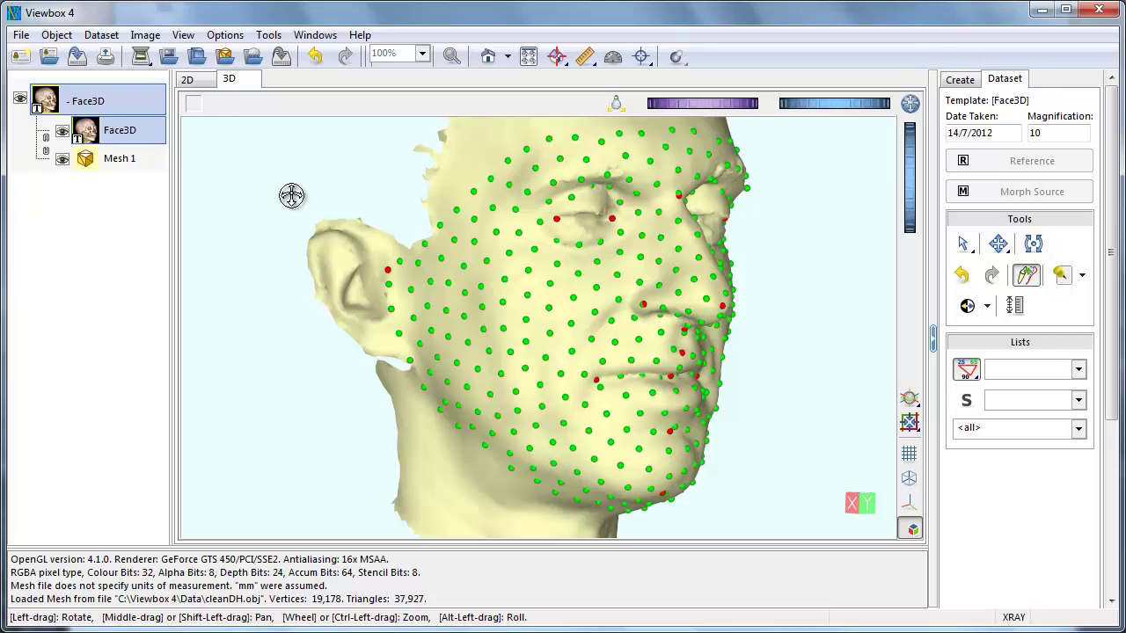
Step: Create a new protocol named 'Full' for Face3D
right_click(141, 130)
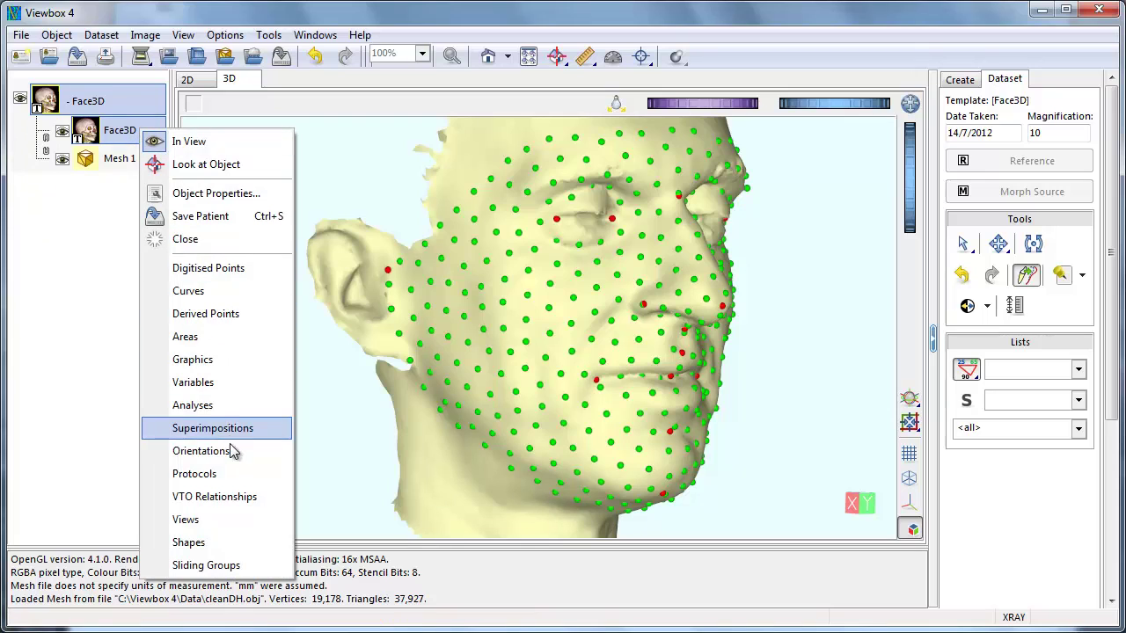
click(194, 474)
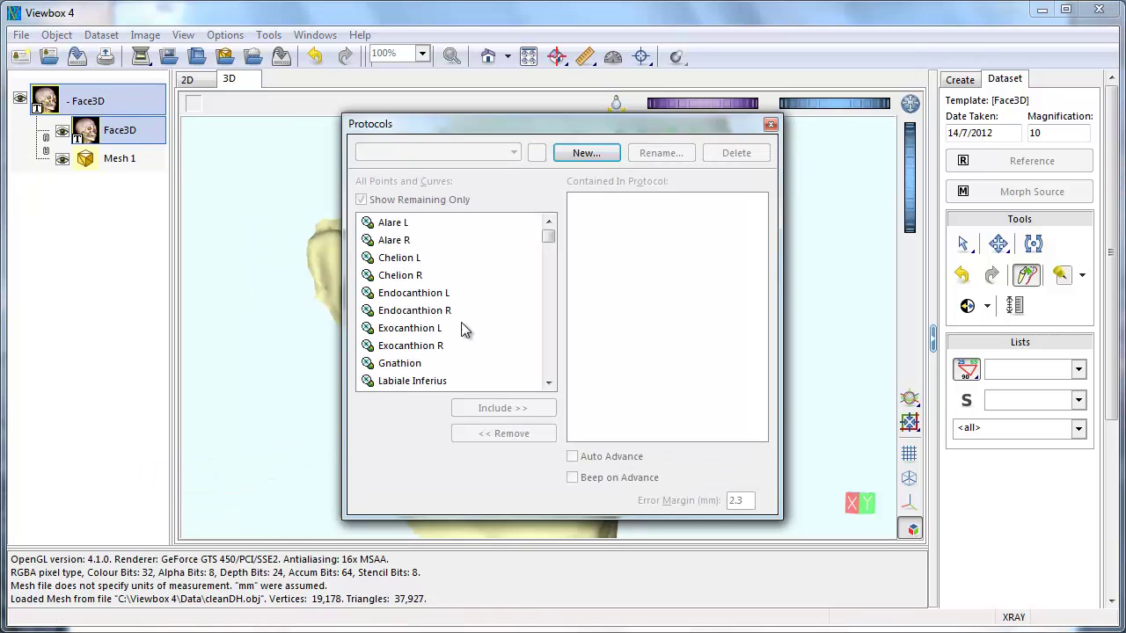
click(586, 153)
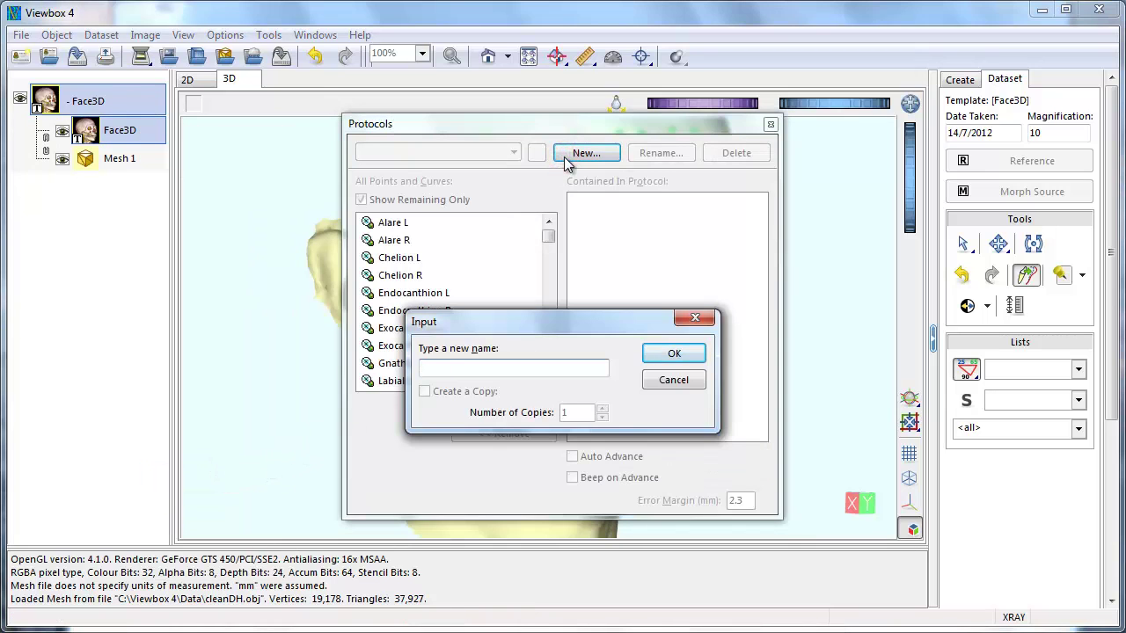
key(Return)
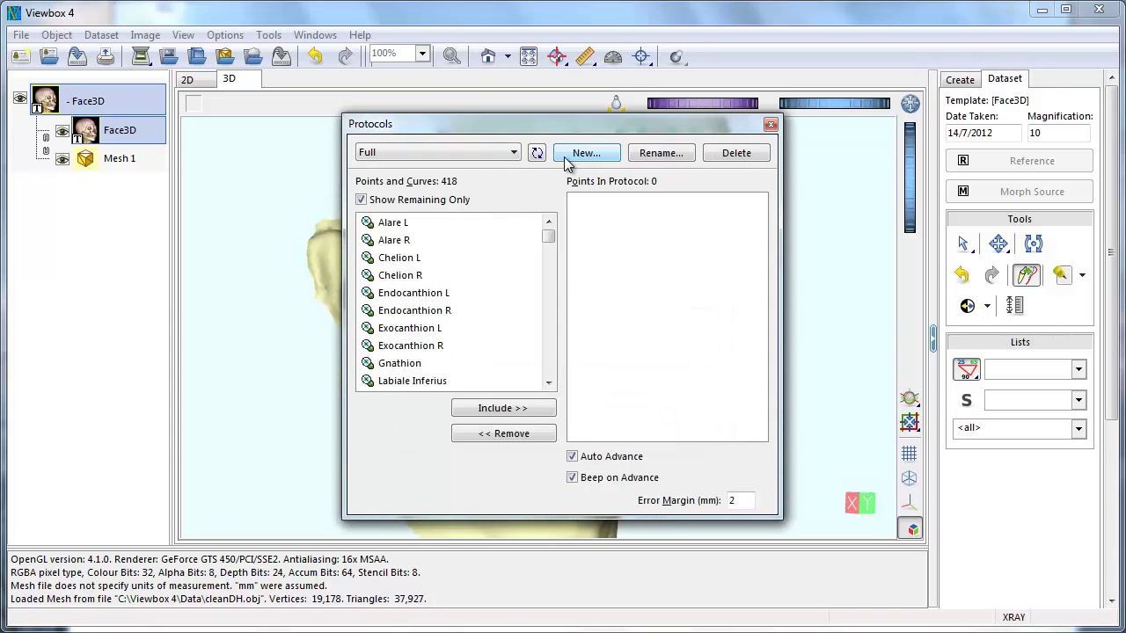
Step: Include all named landmarks, Alare L through Tragus R, in the Full protocol
click(395, 224)
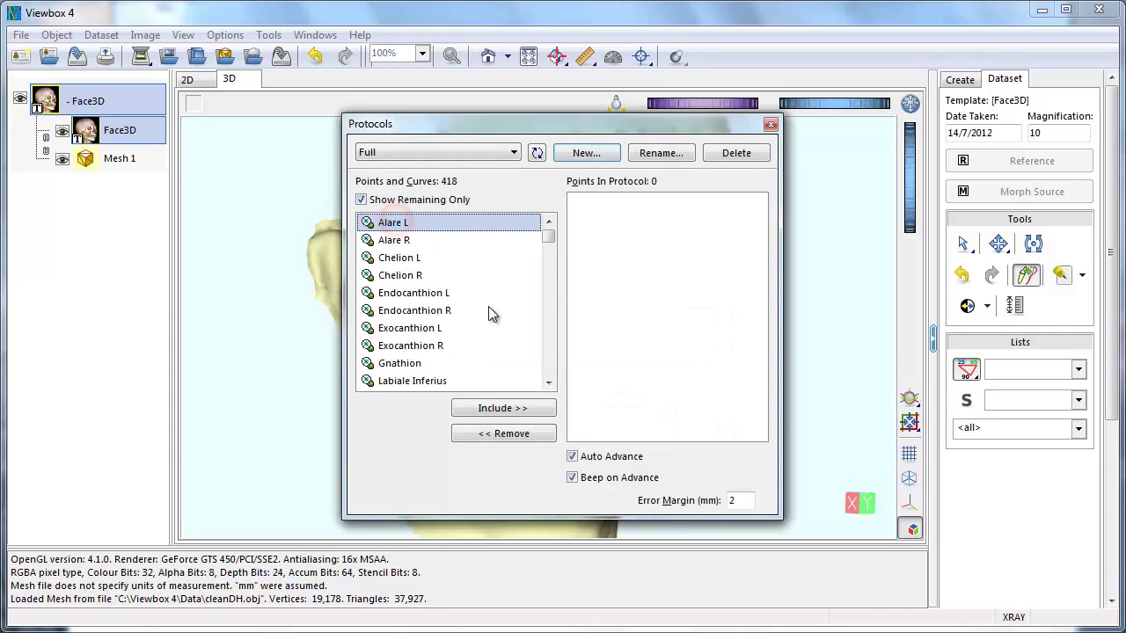
click(545, 352)
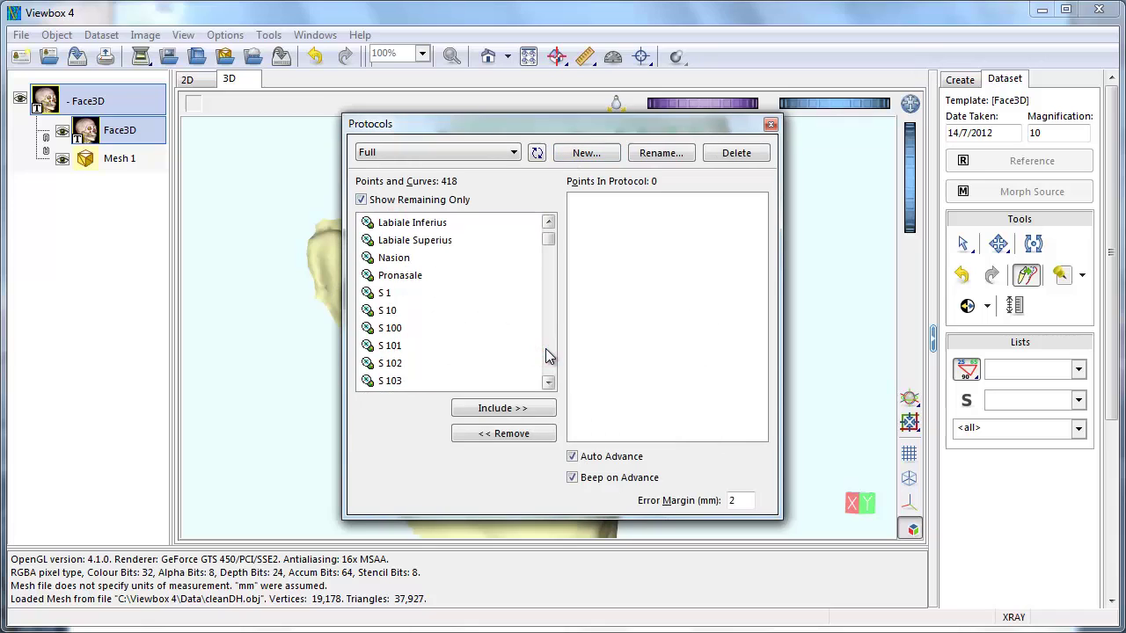
shift+click(401, 275)
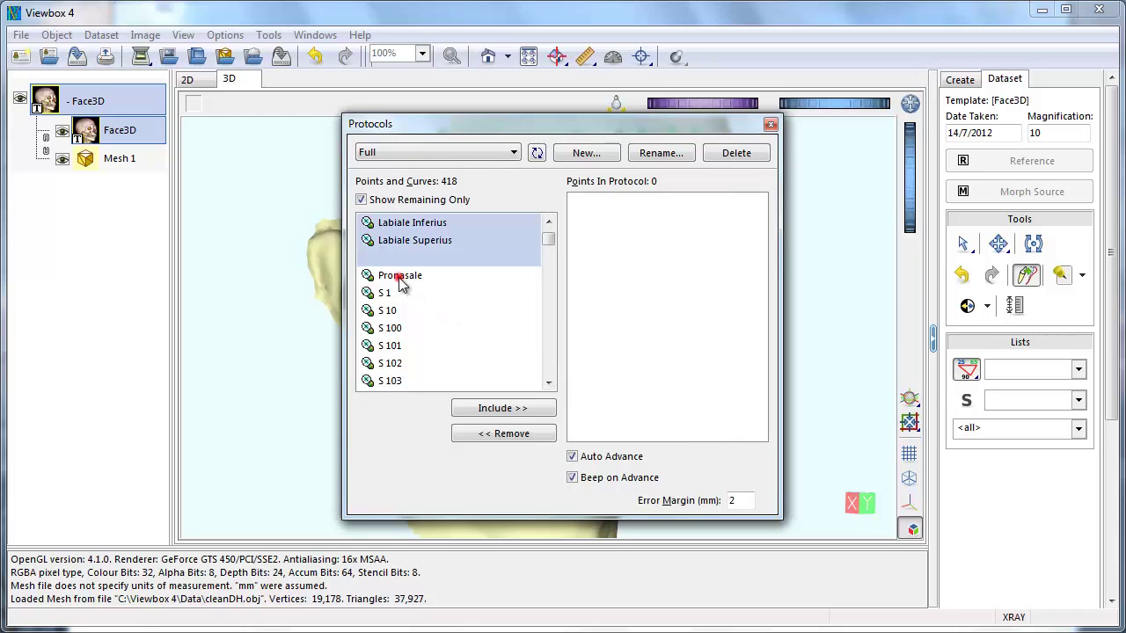
click(489, 409)
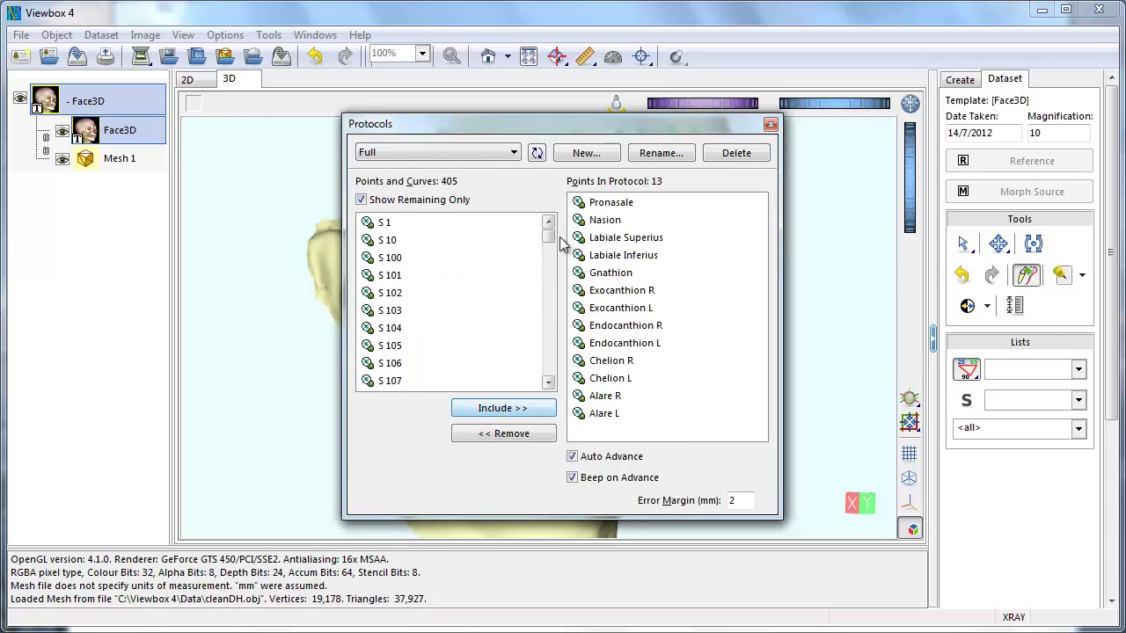
drag(550, 237, 549, 386)
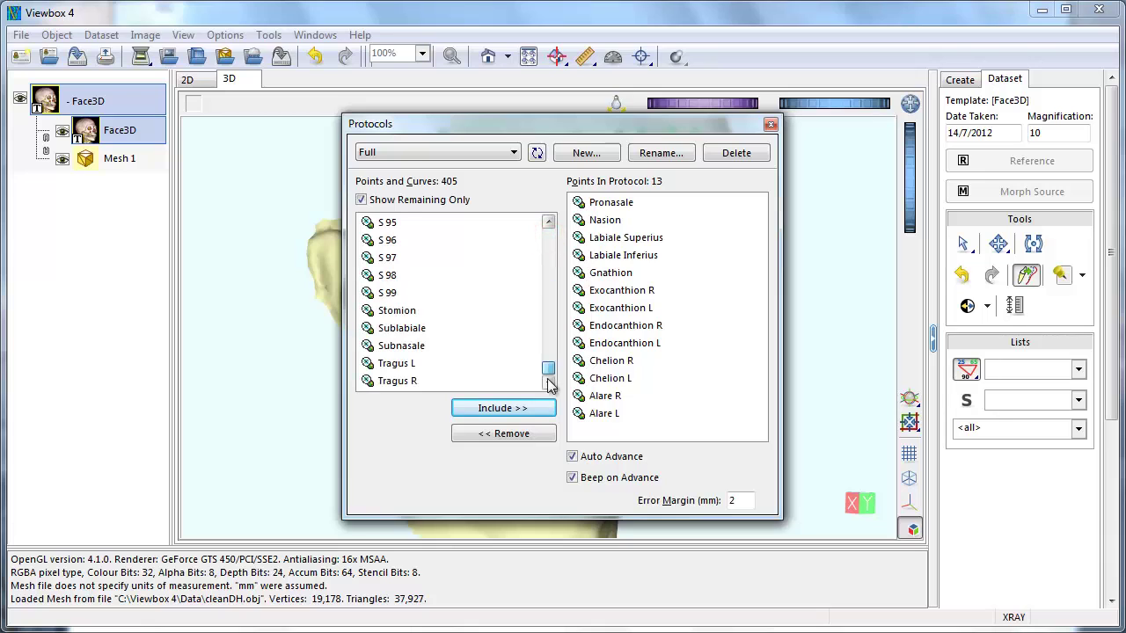
click(396, 313)
shift+click(407, 384)
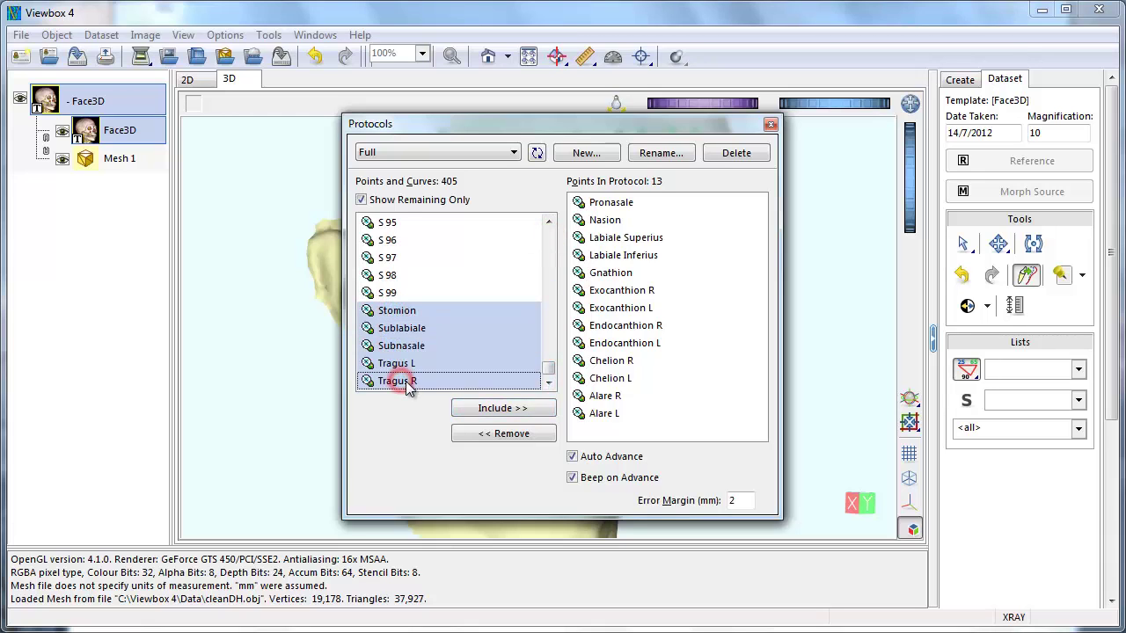
click(493, 409)
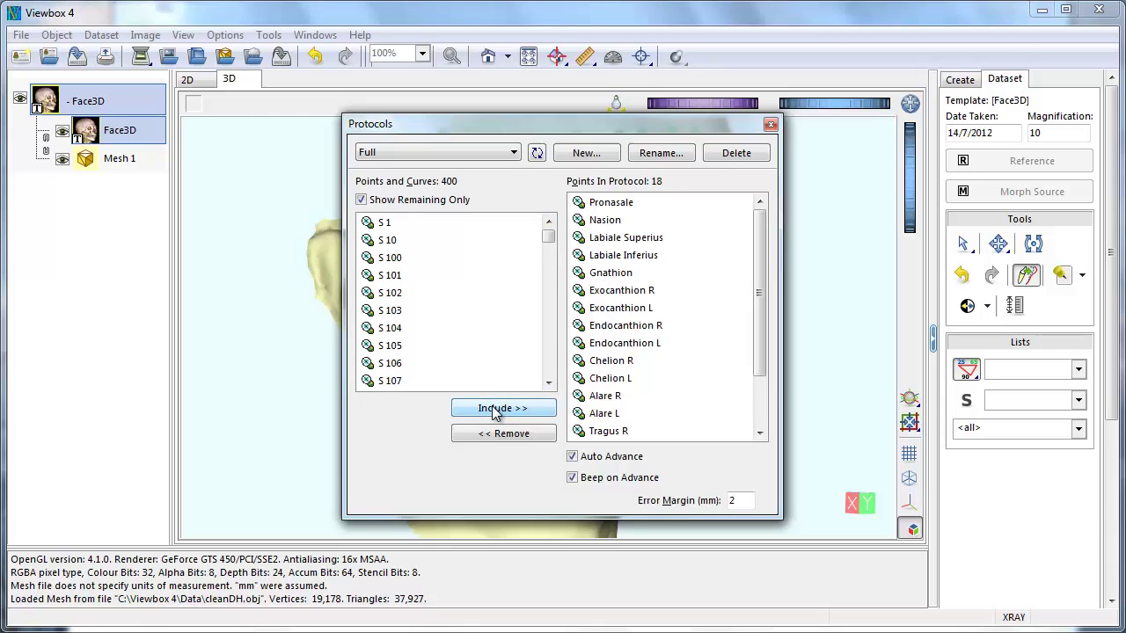
Step: Include semilandmarks S 1 onward and move Nasion to the top of the order
click(382, 225)
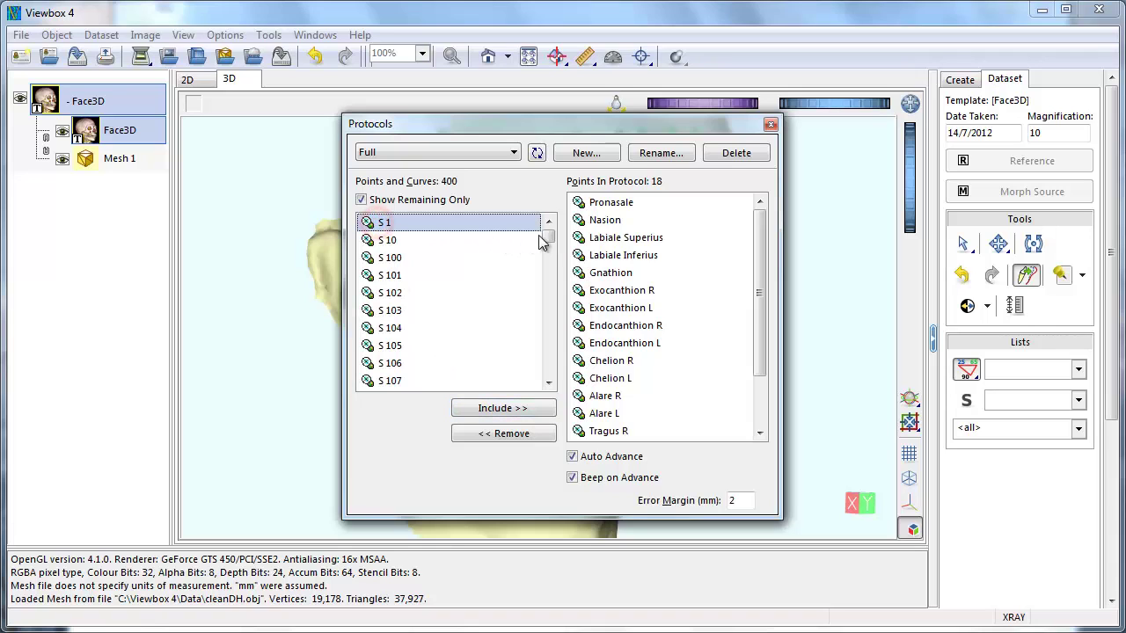
drag(548, 235, 548, 387)
shift+click(394, 381)
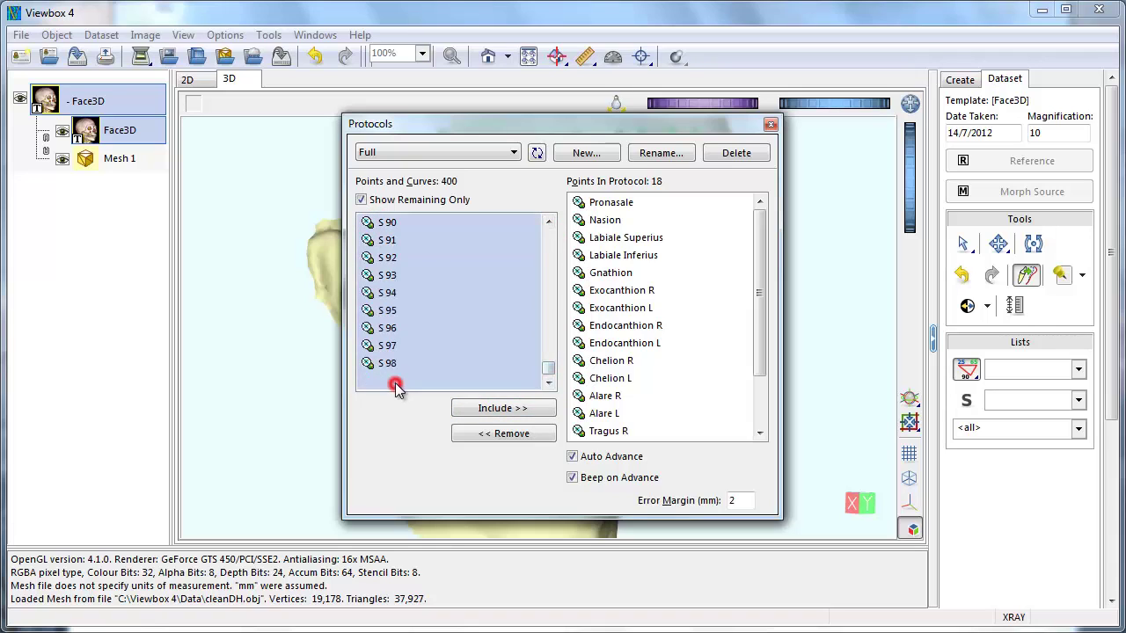
click(474, 408)
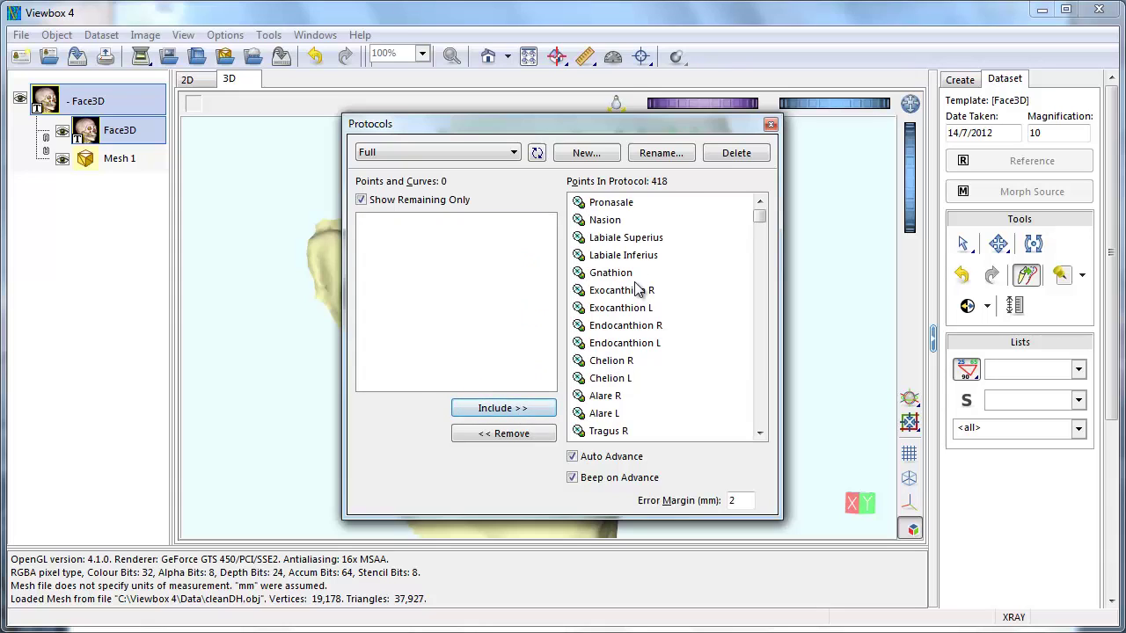
click(605, 220)
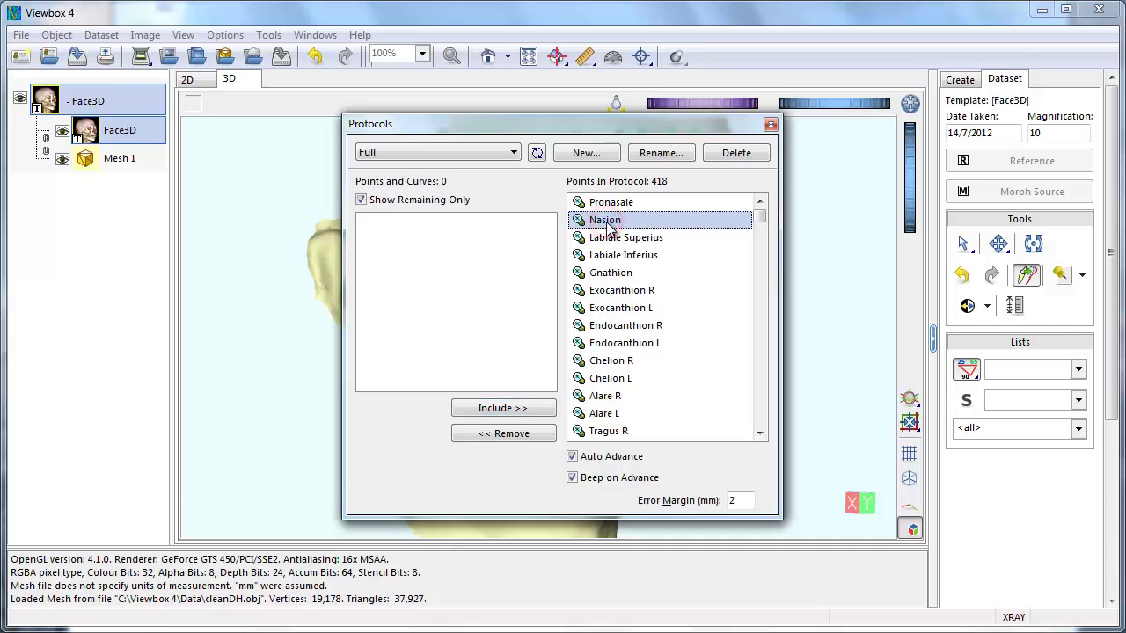
drag(605, 221, 610, 207)
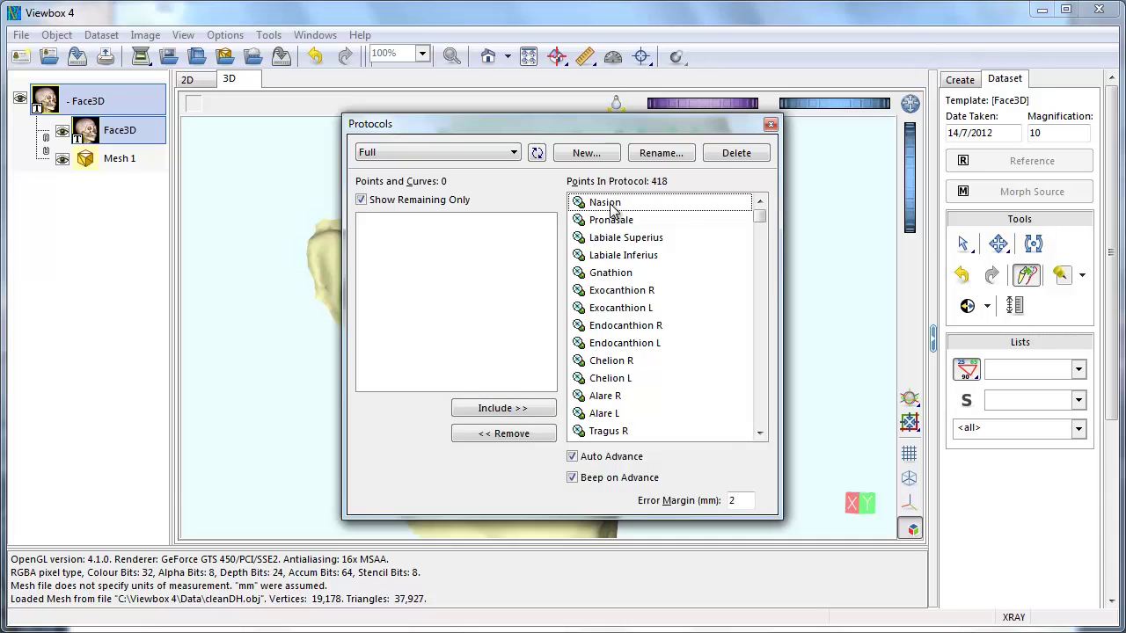
click(770, 126)
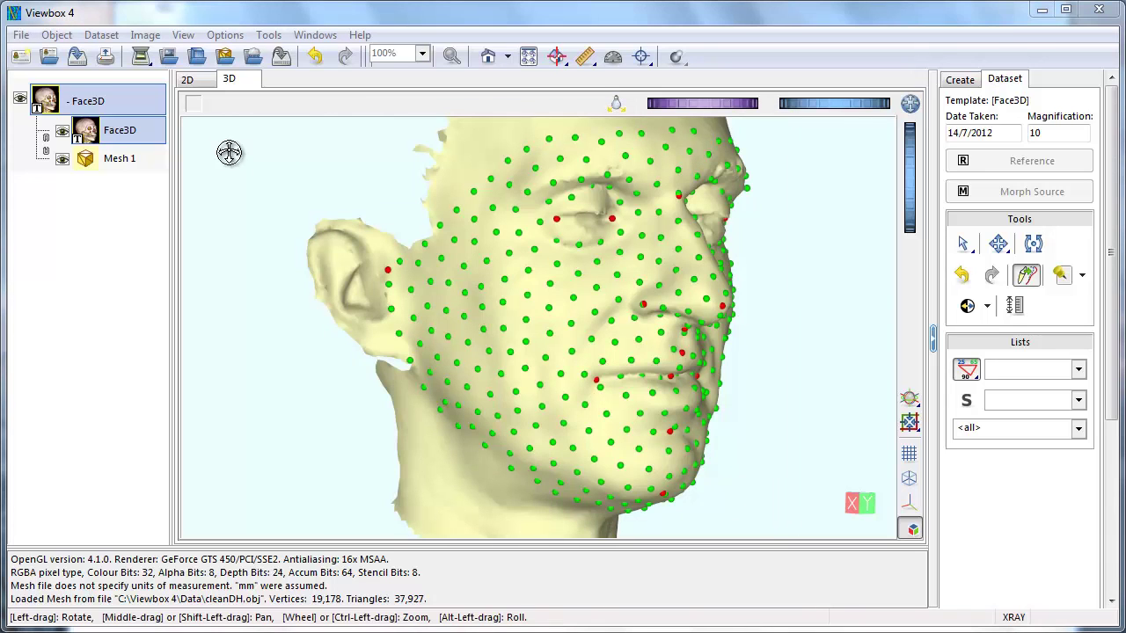
Step: Save the Face3D patient over Face1b.vbr, keeping a backup of the old file
right_click(121, 104)
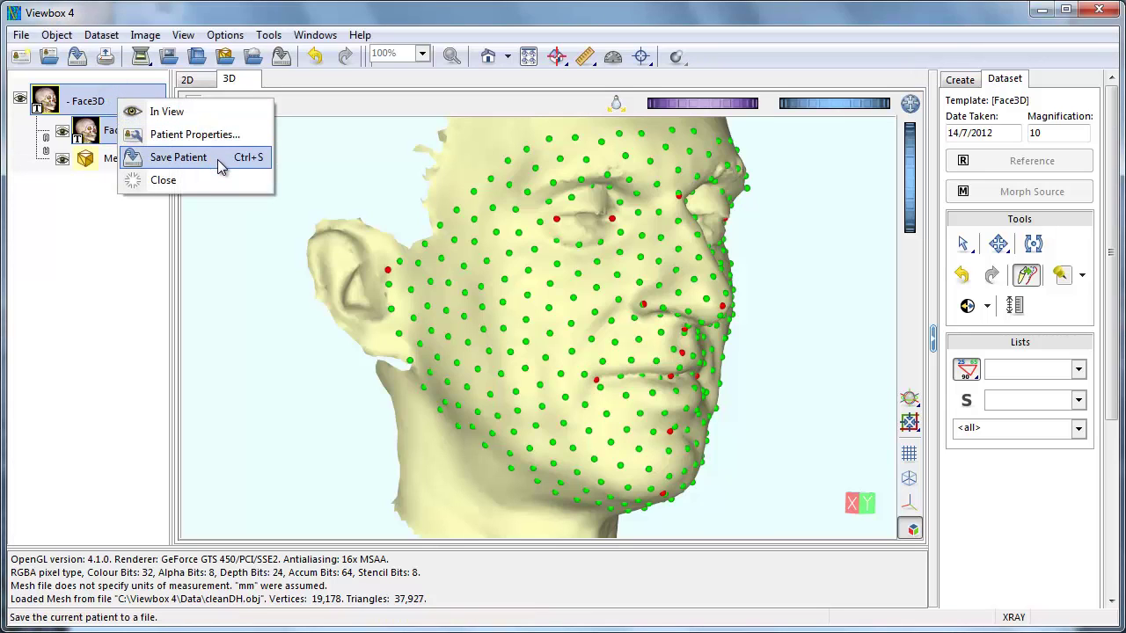
click(217, 160)
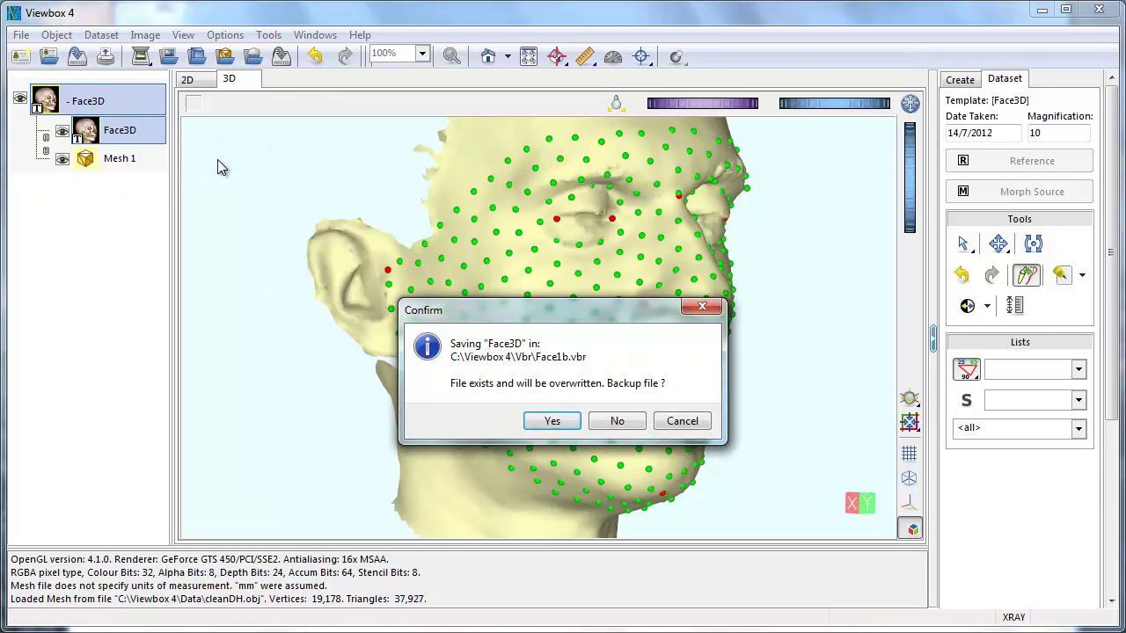
click(567, 425)
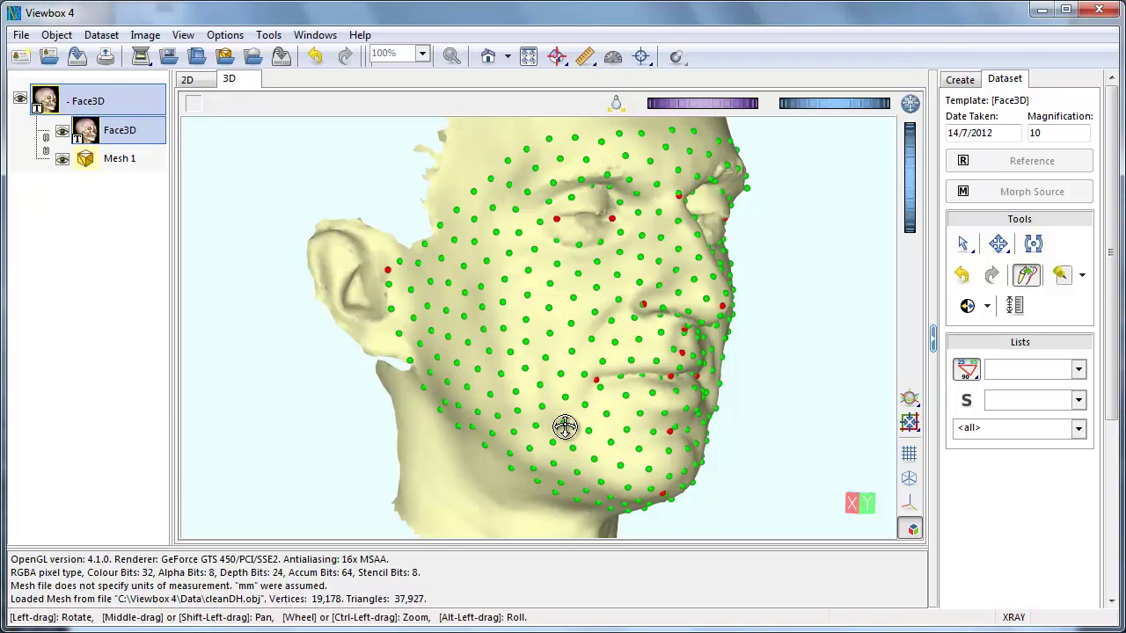